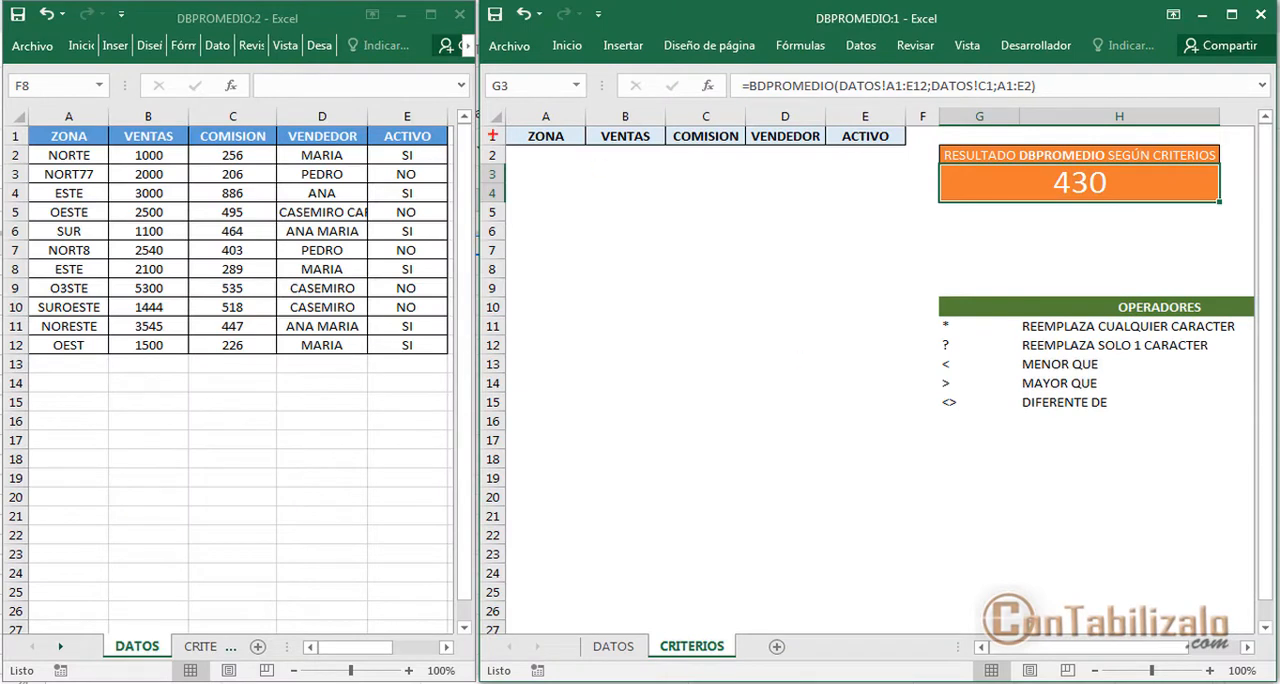
left_click_drag(174, 27, 268, 27)
left_click_drag(805, 30, 325, 25)
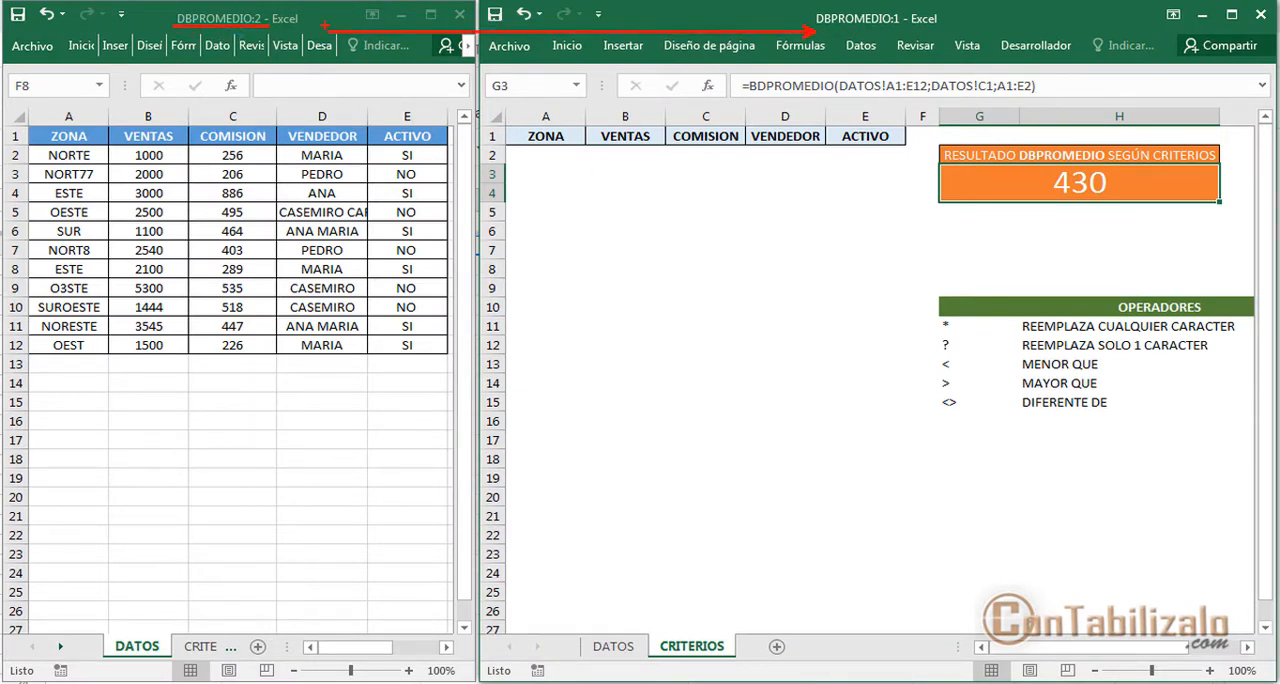
left_click_drag(266, 90, 257, 22)
left_click_drag(903, 102, 903, 30)
left_click_drag(96, 629, 250, 657)
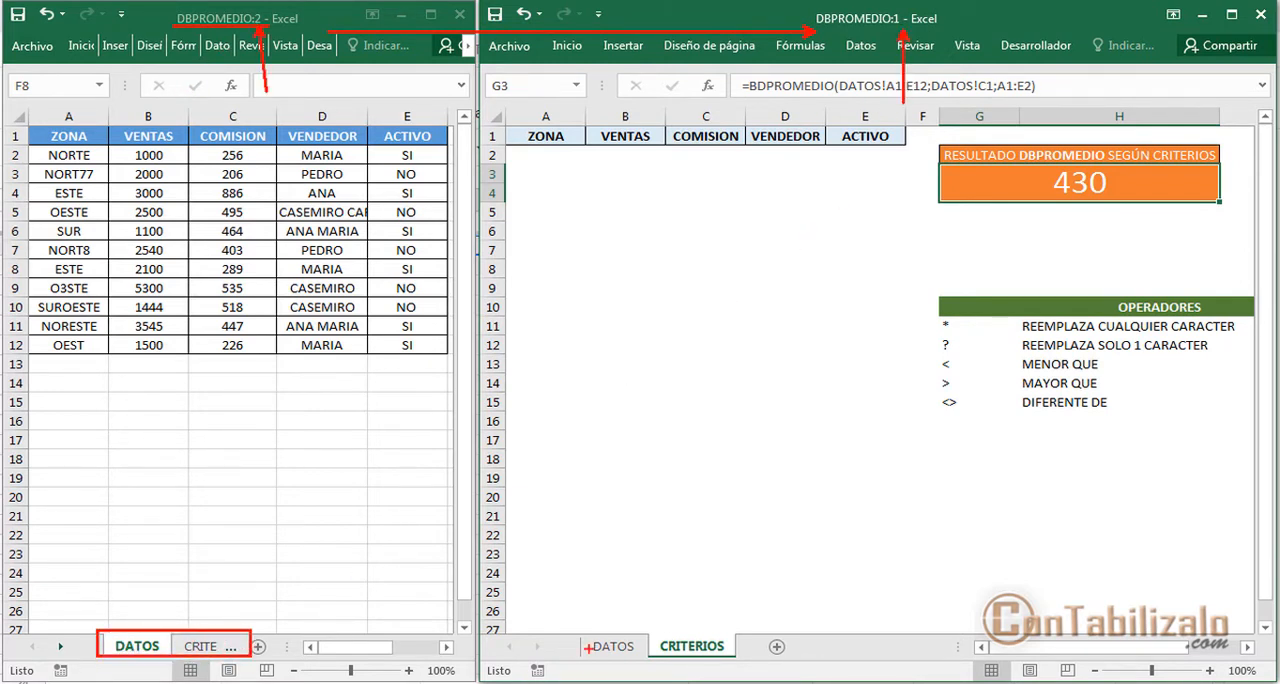
mouse_move(585, 623)
left_mouse_down()
mouse_move(622, 656)
mouse_move(750, 657)
left_mouse_up()
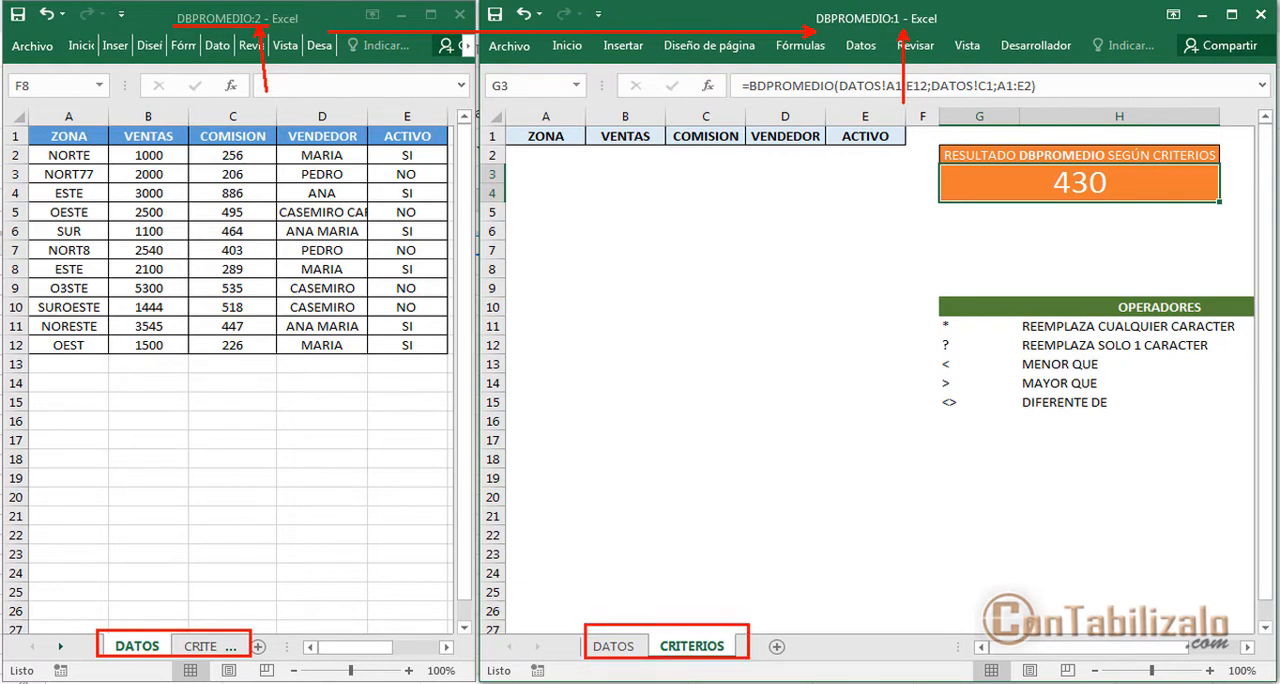
left_click_drag(125, 522, 125, 632)
left_click_drag(705, 626, 722, 502)
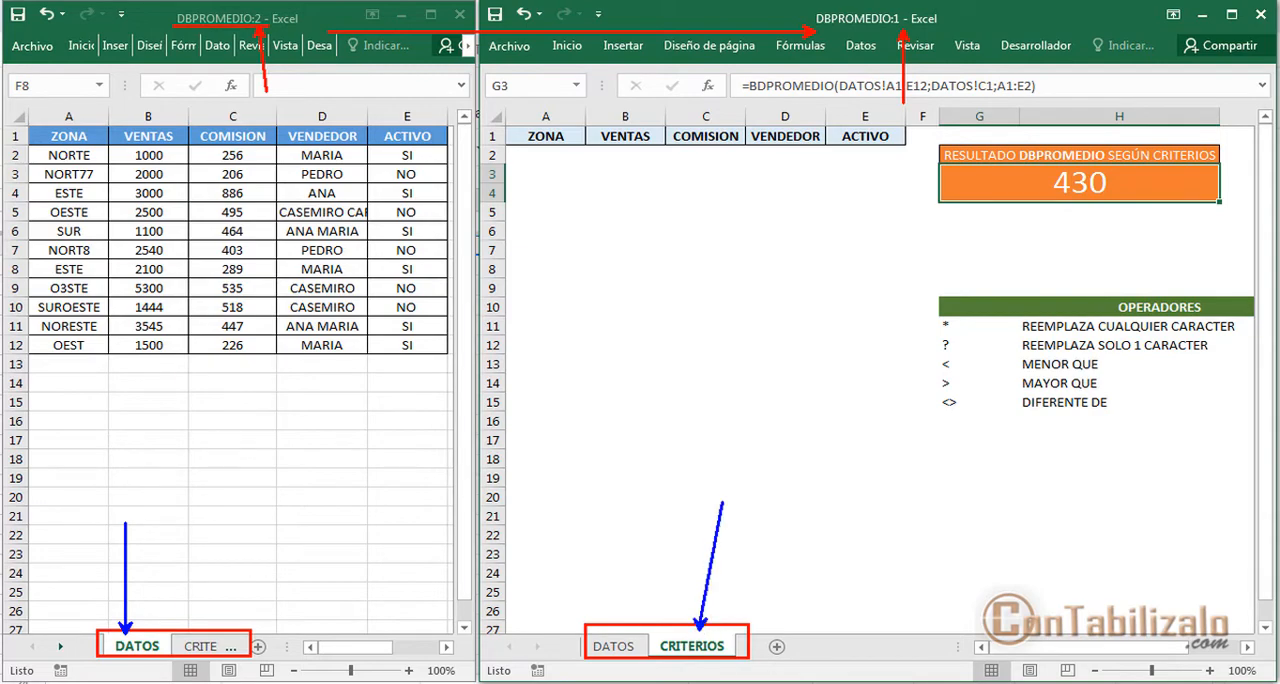
key("Escape")
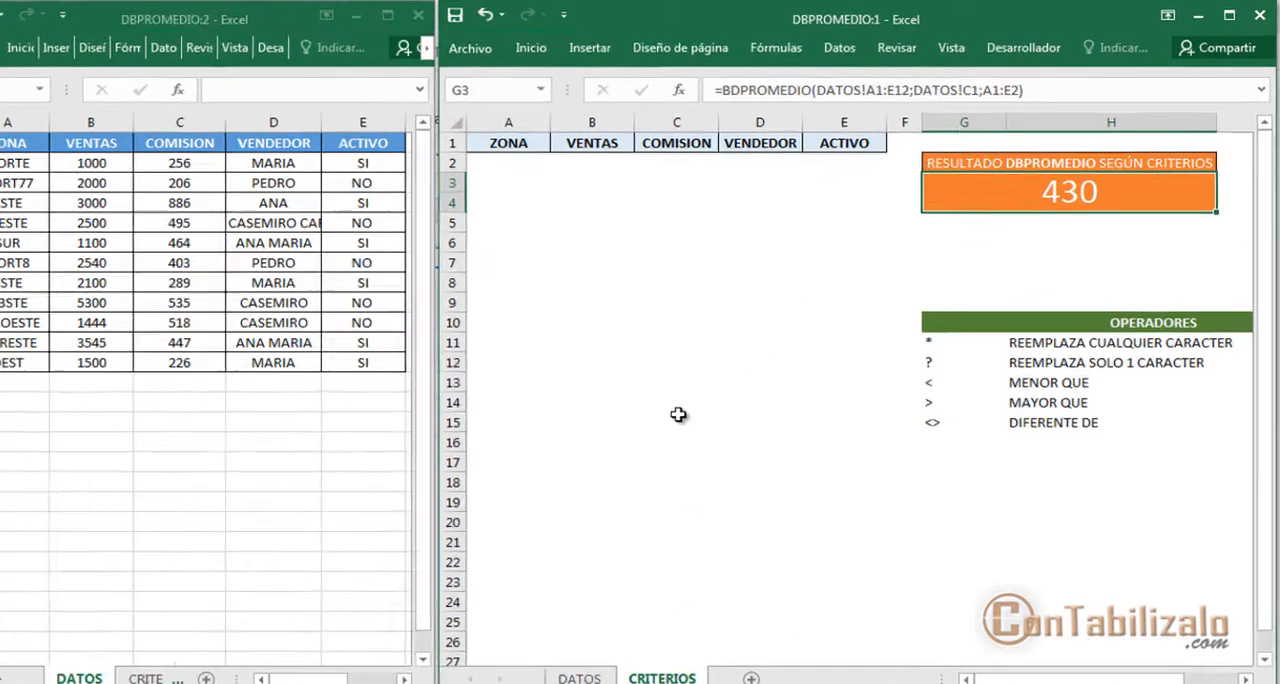
left_click(706, 346)
key("ctrl+2")
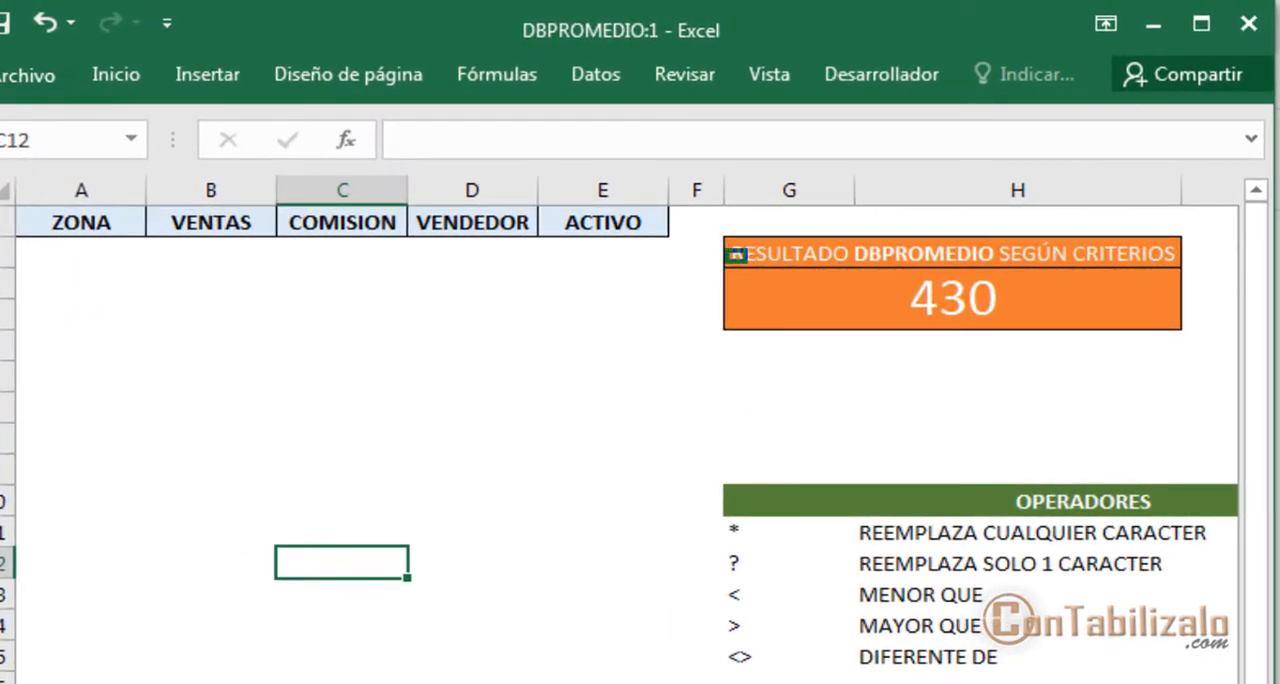
left_click_drag(726, 250, 1157, 348)
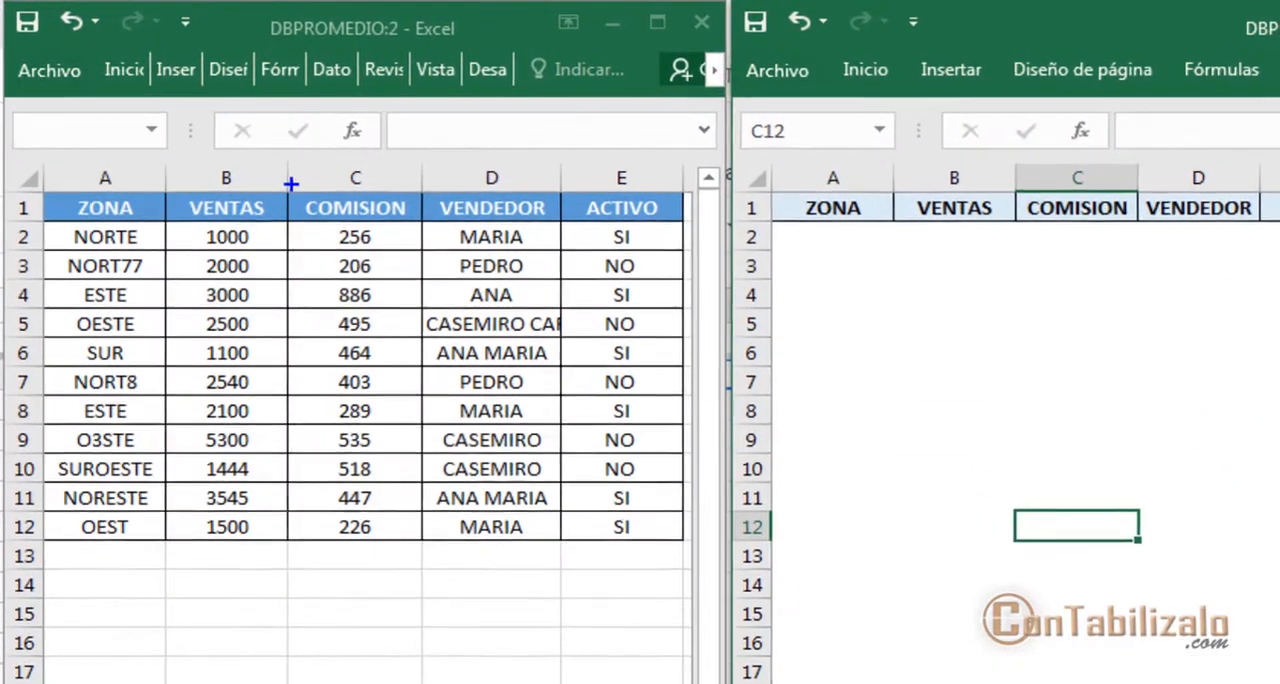
mouse_move(234, 149)
left_mouse_down()
mouse_move(341, 295)
mouse_move(340, 456)
left_mouse_up()
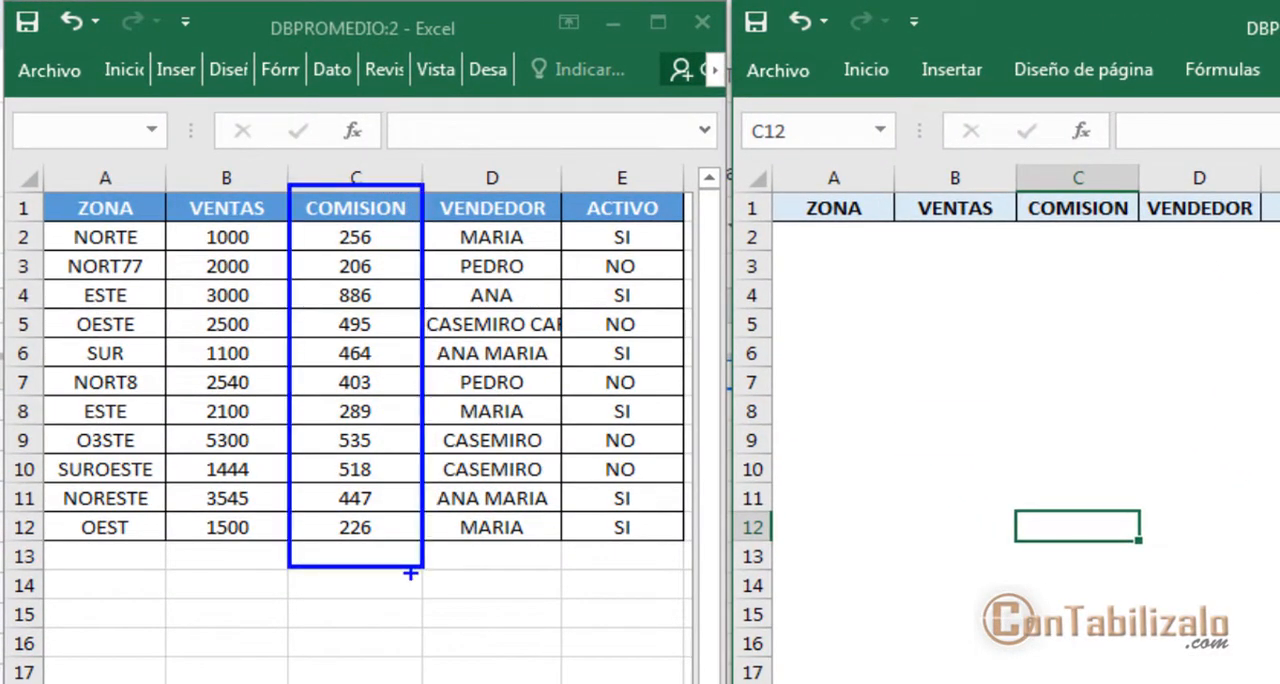
Calculate the average of the COMISION column in C13 of the DATOS sheet with =PROMEDIO(C2:C12) and clear the cell again
left_click(371, 557)
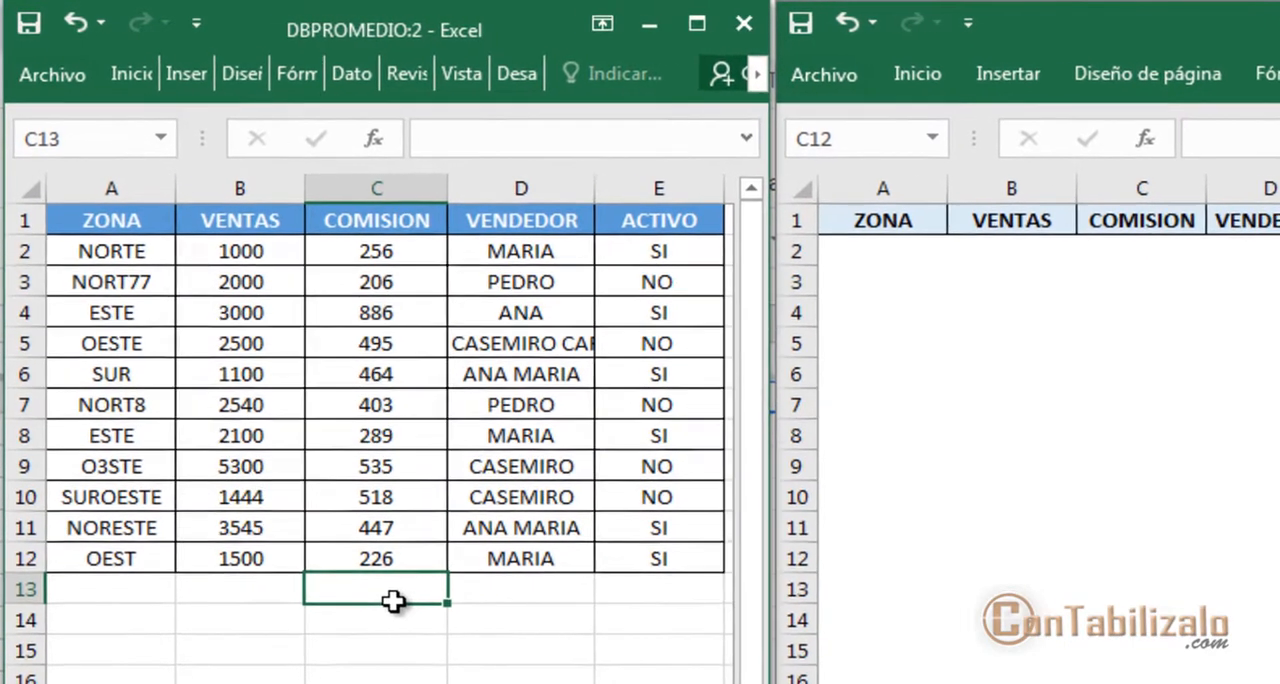
type("=prome")
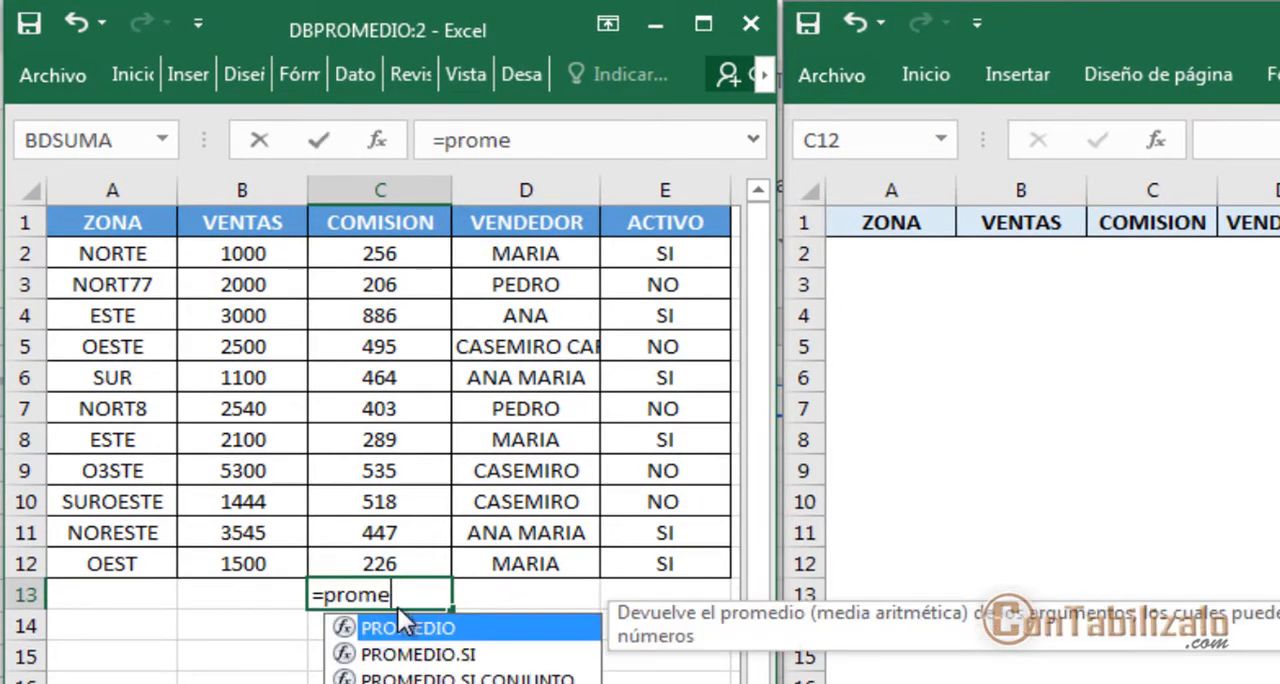
double_click(398, 607)
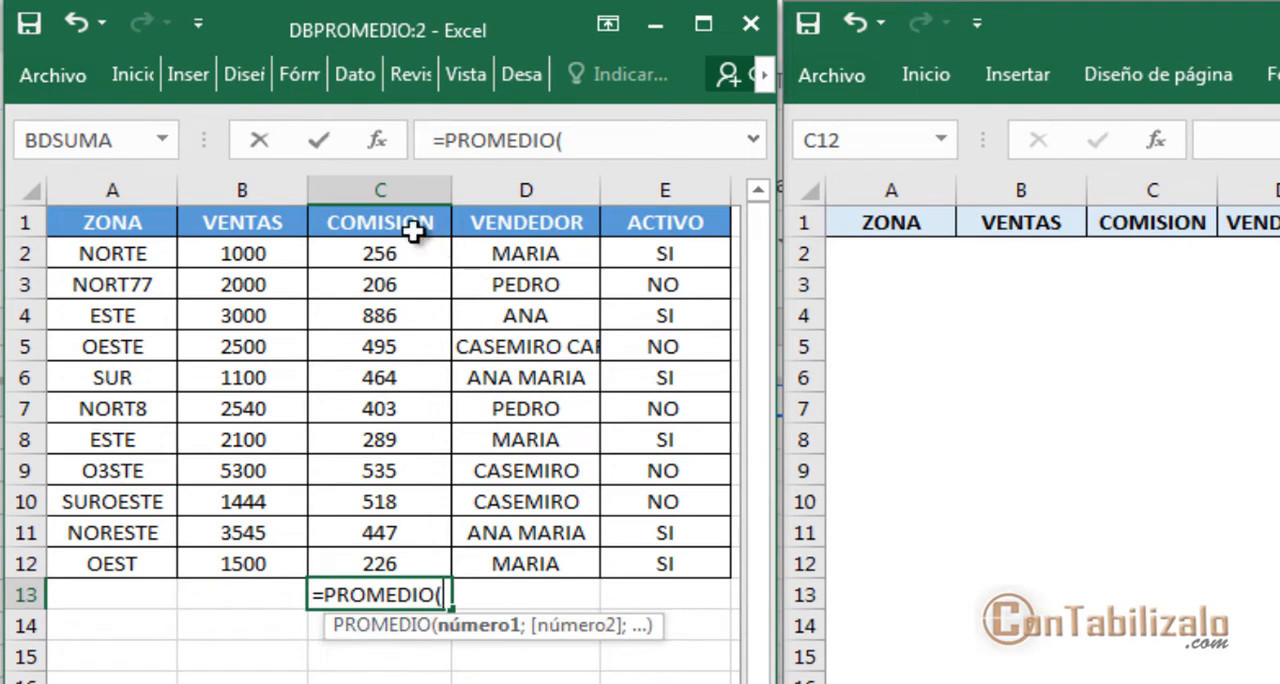
left_click(385, 258)
left_click_drag(395, 289, 355, 578)
type(")")
key("Return")
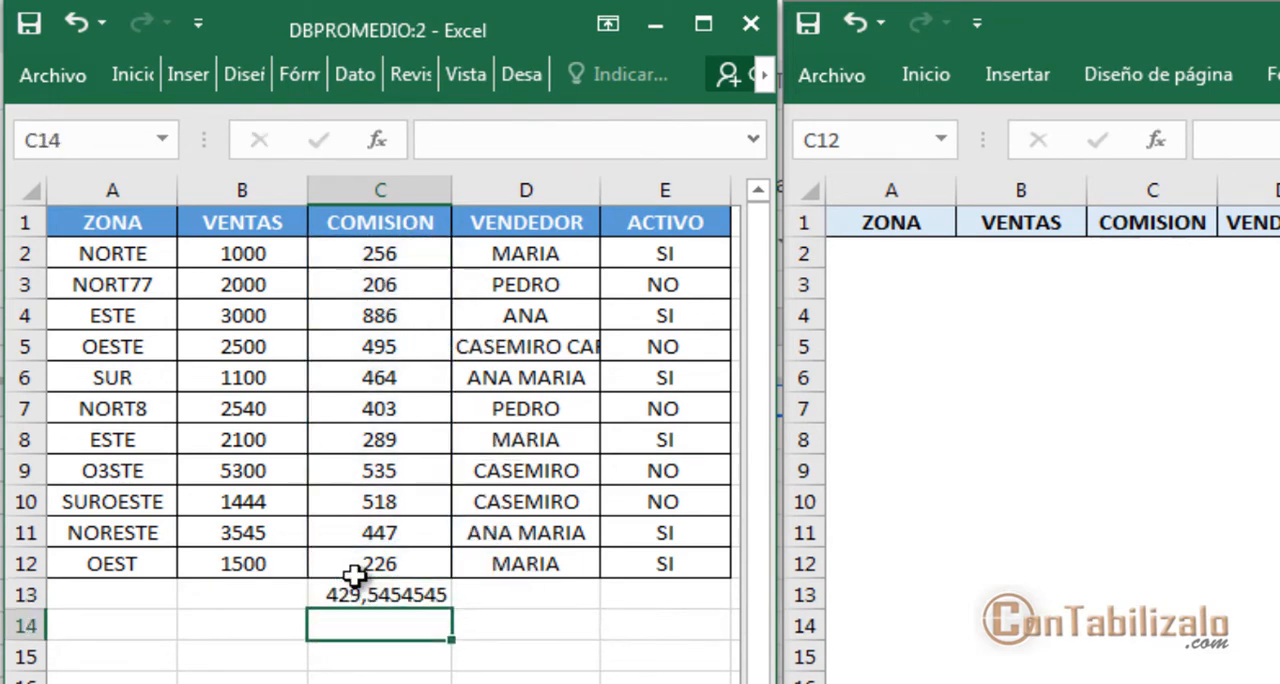
left_click(437, 601)
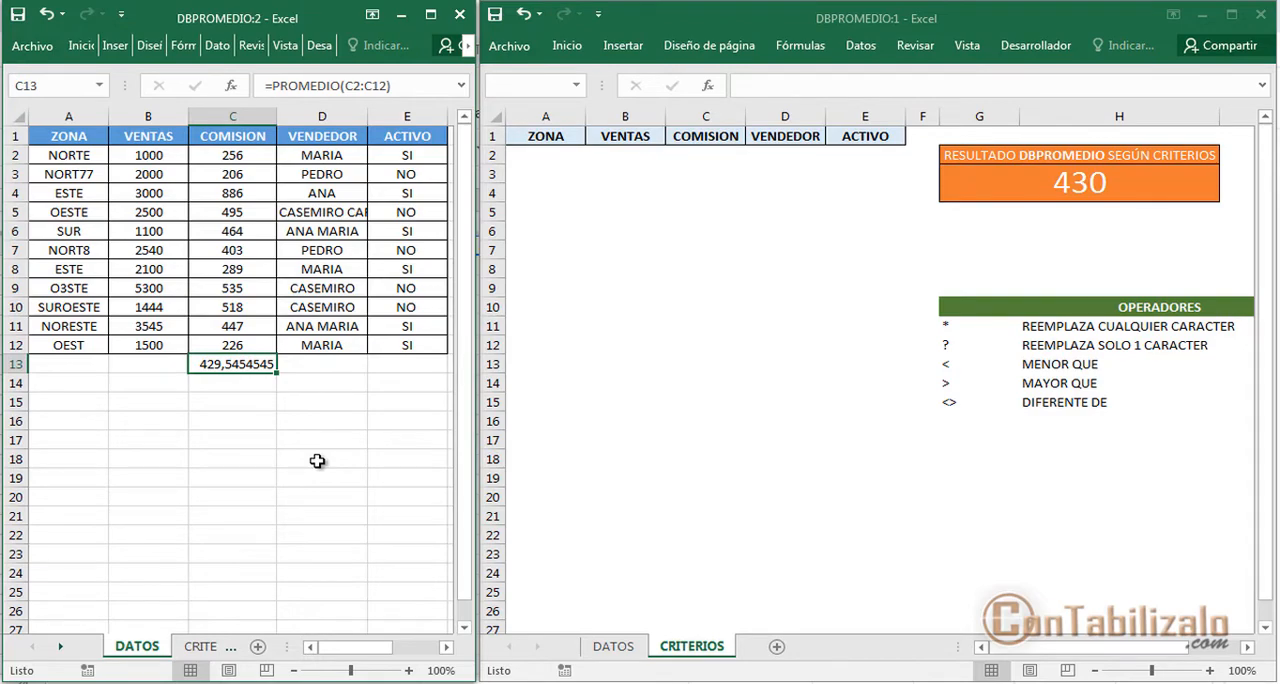
key("Delete")
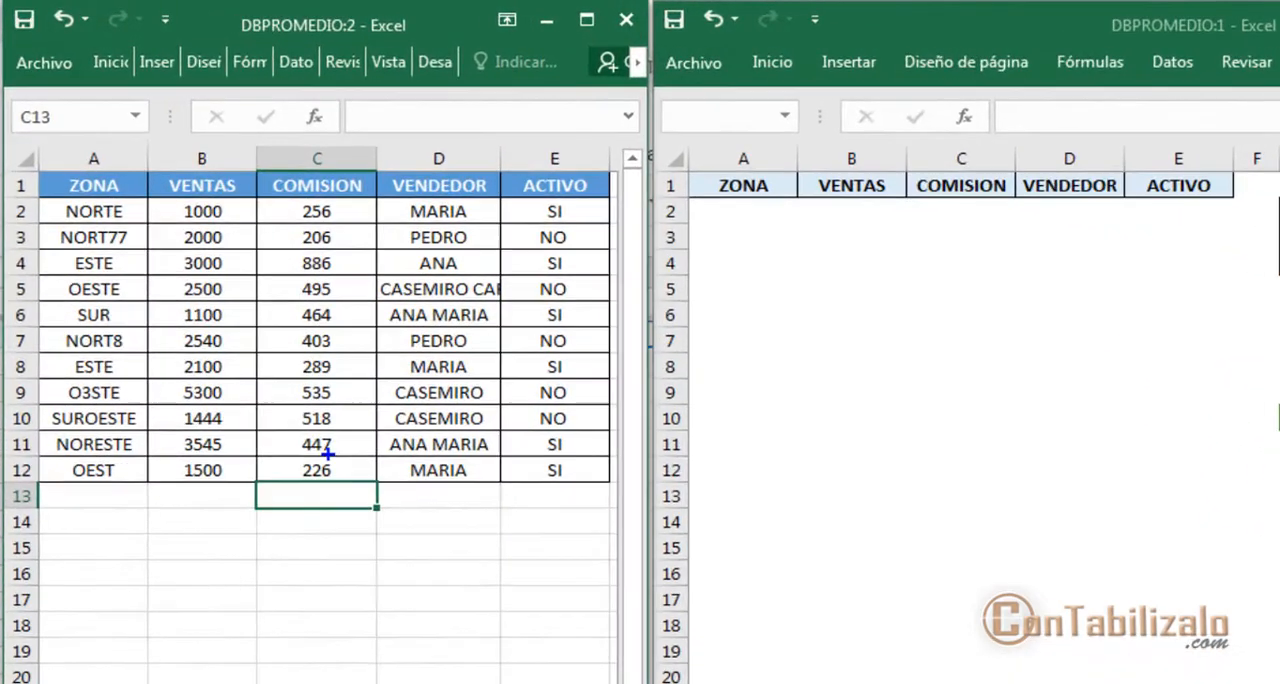
left_click_drag(16, 152, 636, 556)
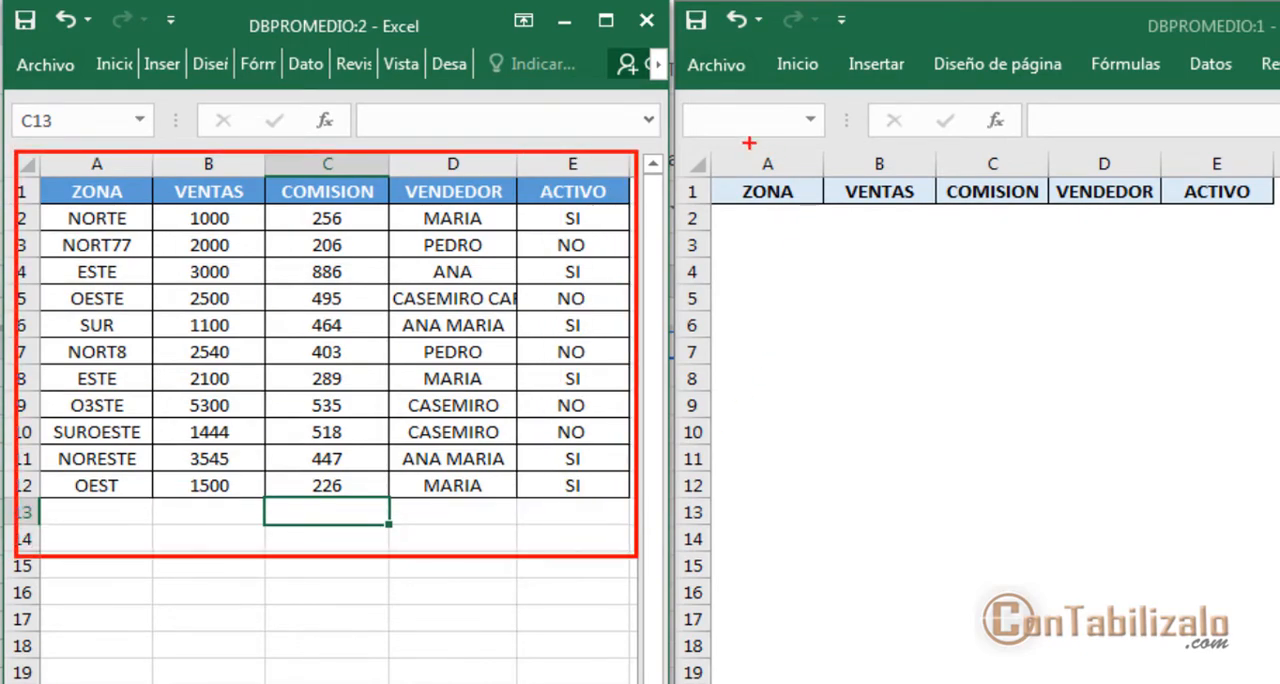
mouse_move(692, 153)
left_mouse_down()
mouse_move(1174, 285)
mouse_move(1270, 272)
left_mouse_up()
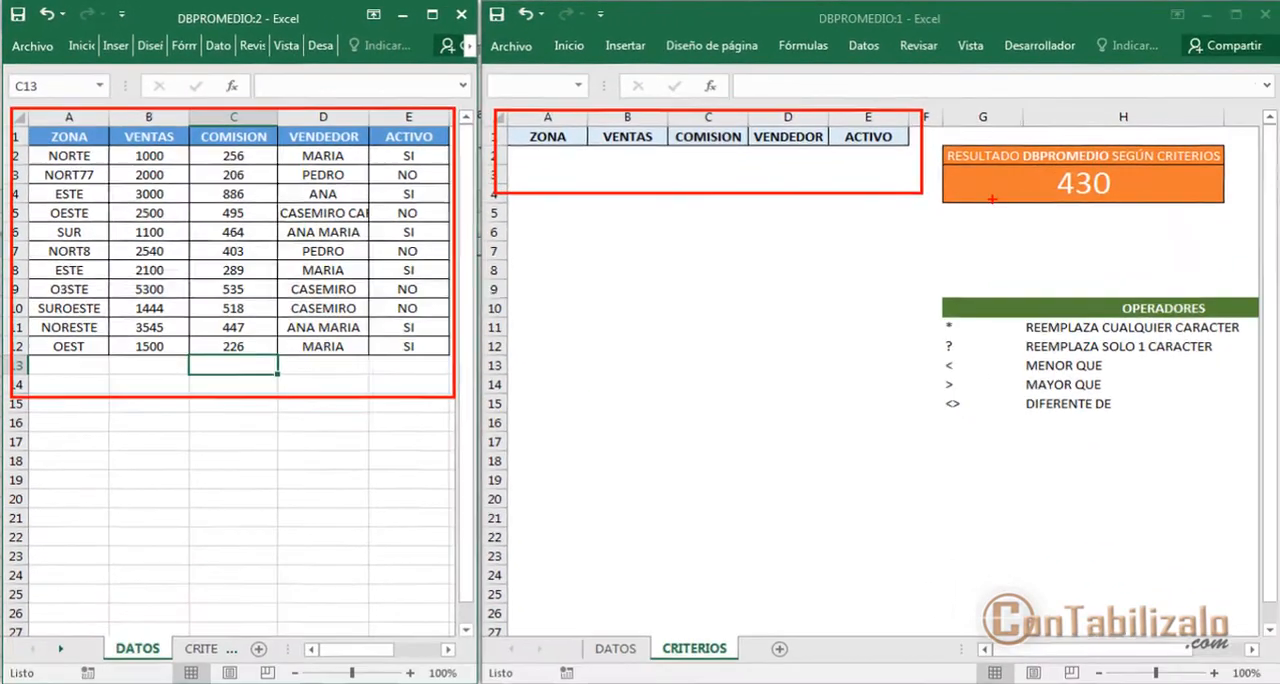
left_click_drag(1002, 199, 852, 153)
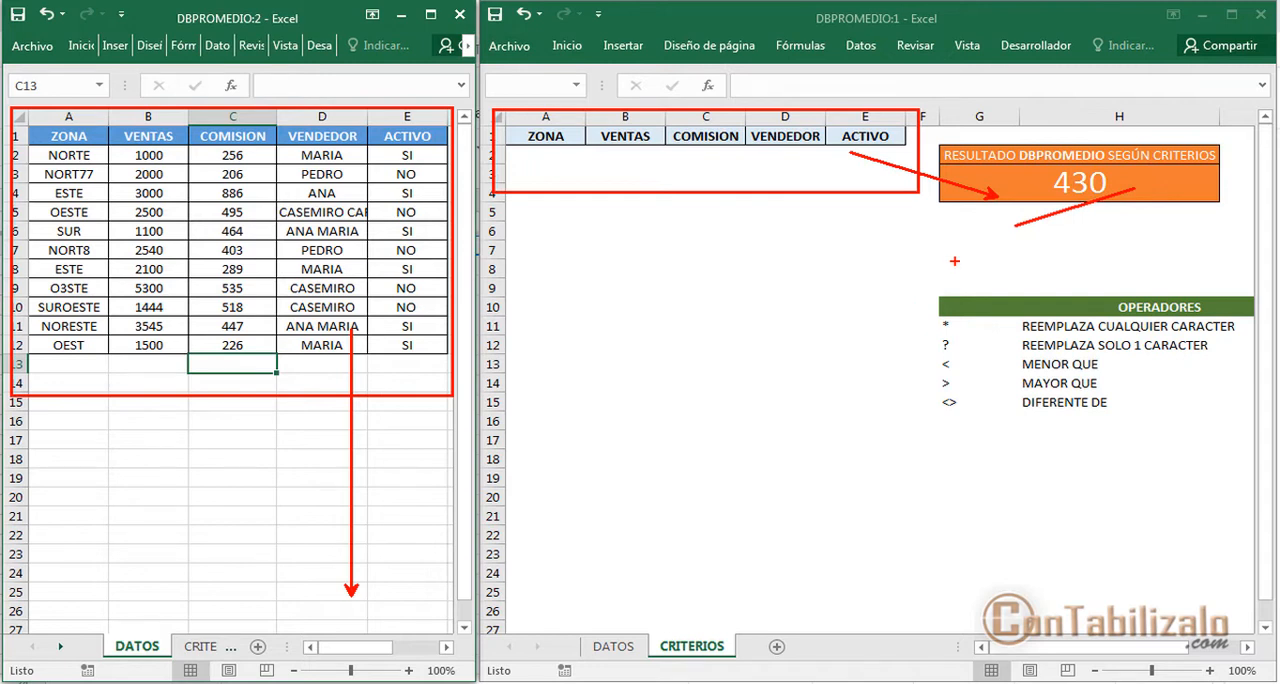
key("Escape")
Enter norte as the ZONA criterion in cell A2 of the CRITERIOS sheet
left_click(550, 167)
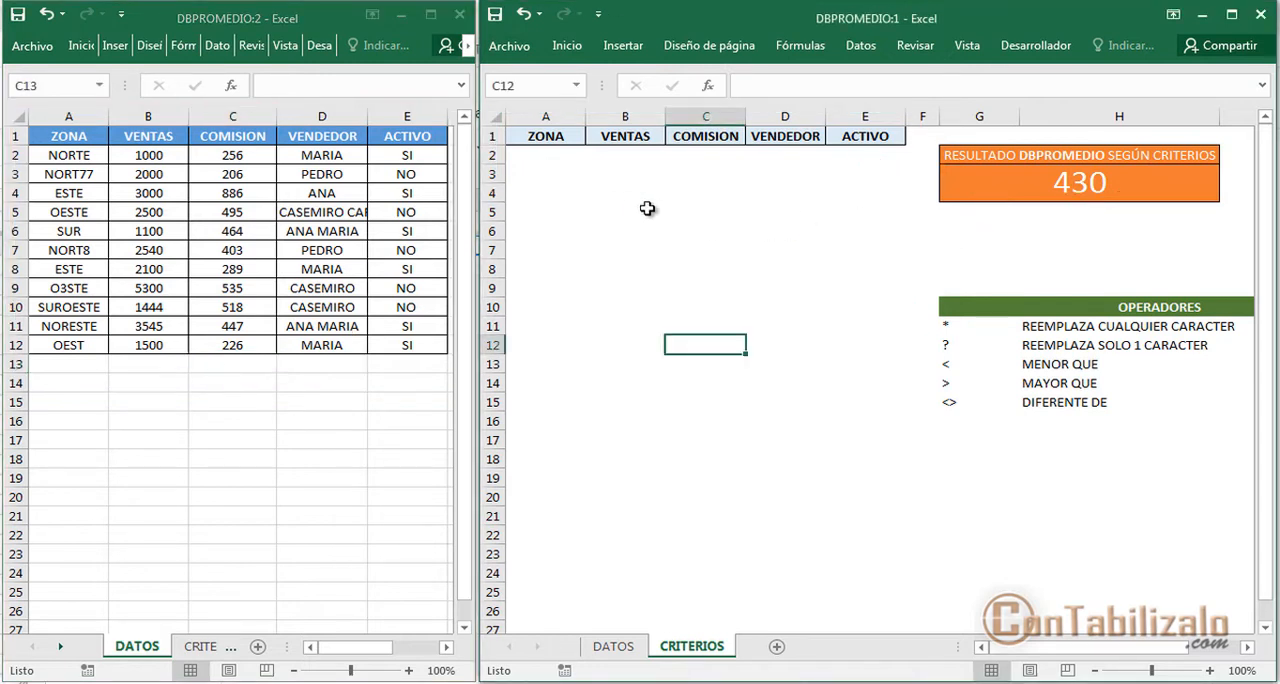
left_click(567, 159)
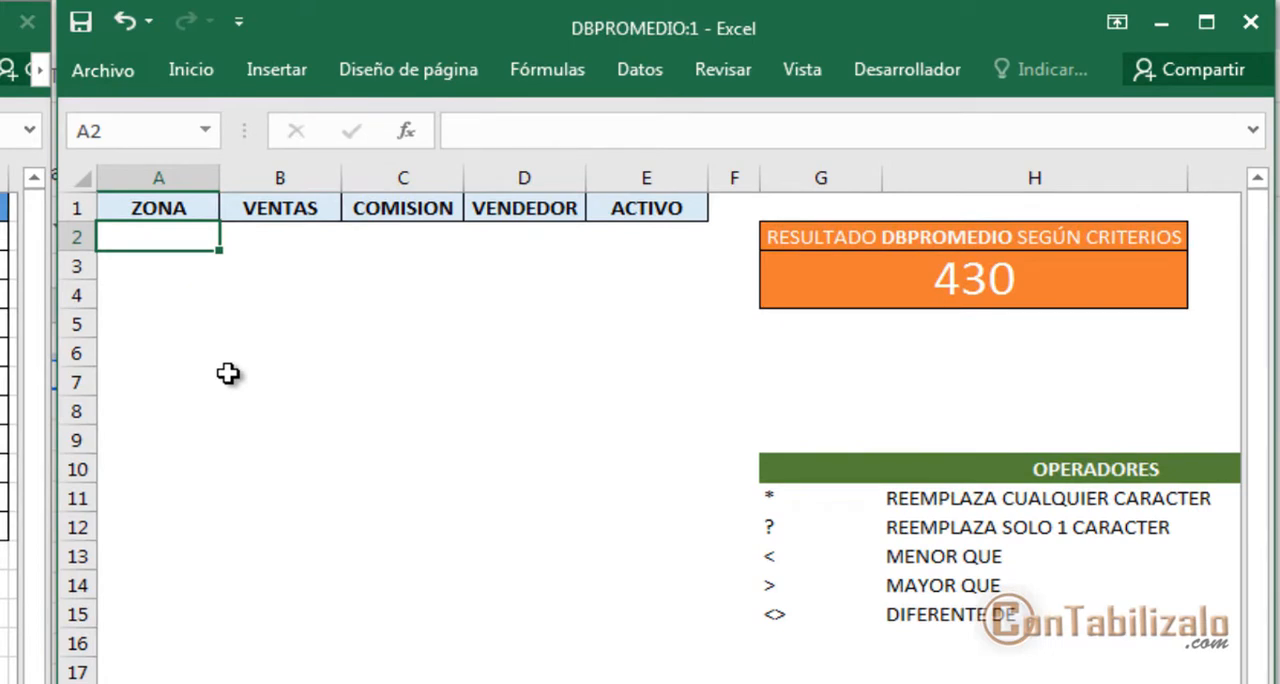
key("ctrl+2")
mouse_move(97, 185)
left_mouse_down()
mouse_move(596, 266)
mouse_move(712, 272)
left_mouse_up()
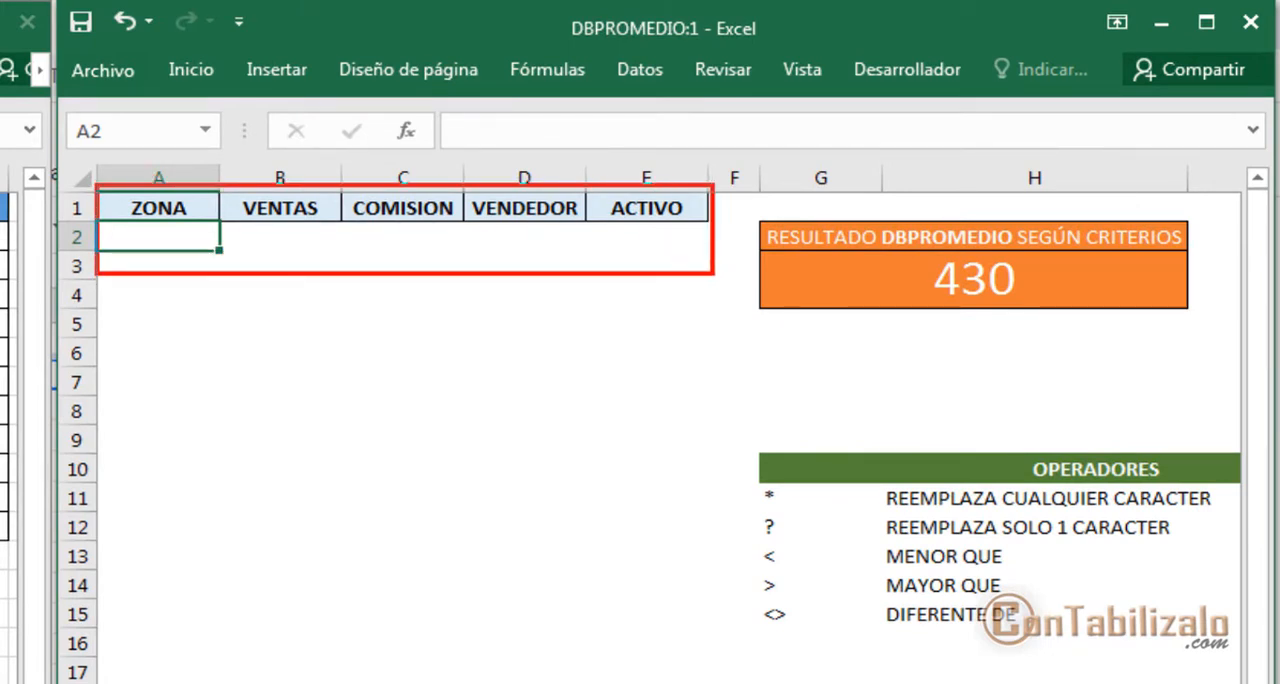
key("Escape")
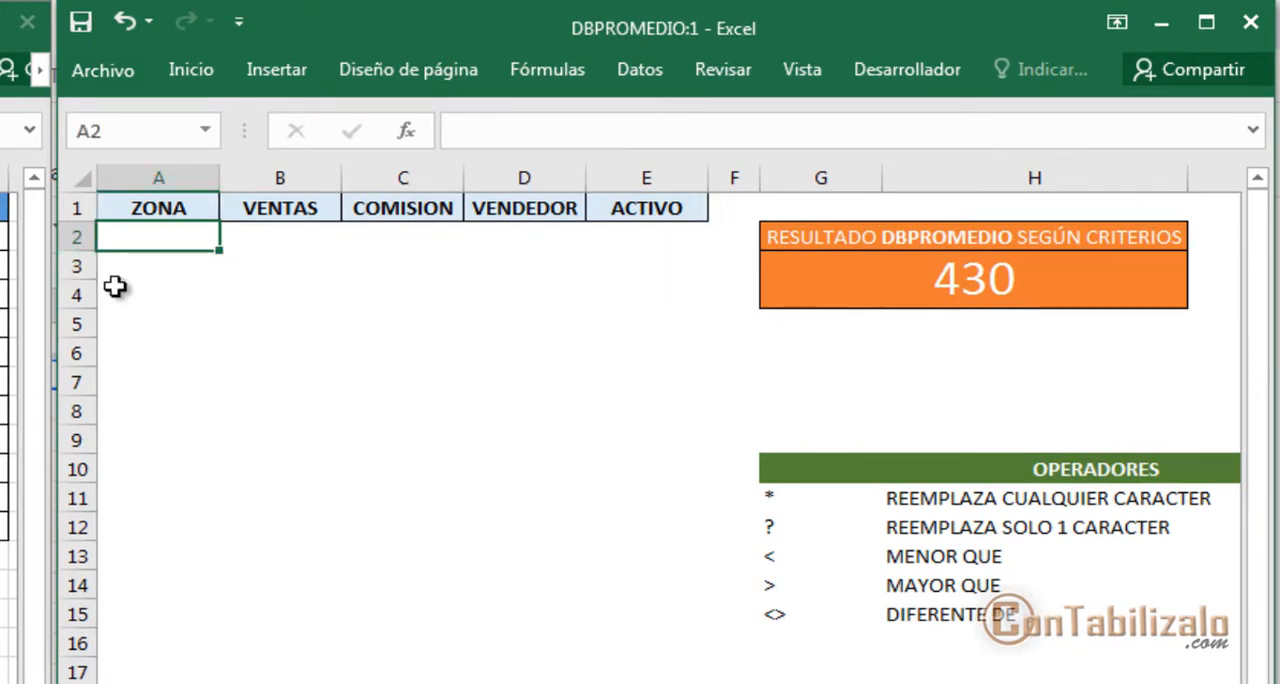
type("norte")
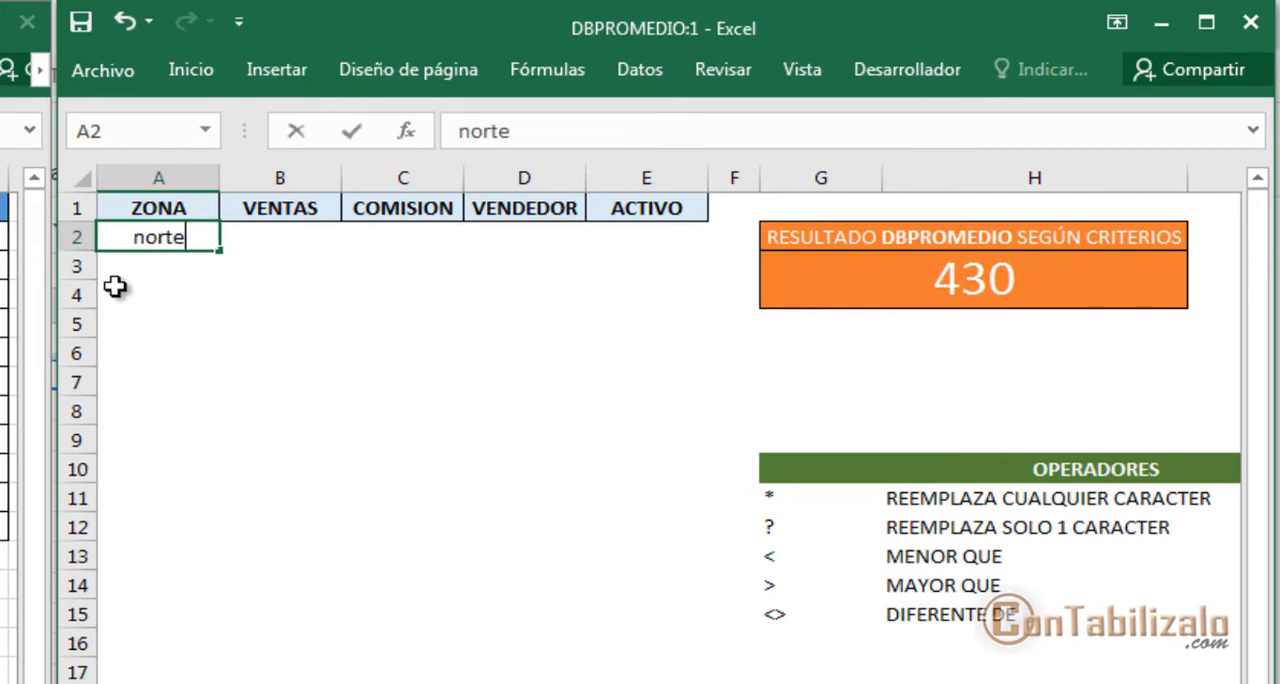
key("Return")
key("ctrl+2")
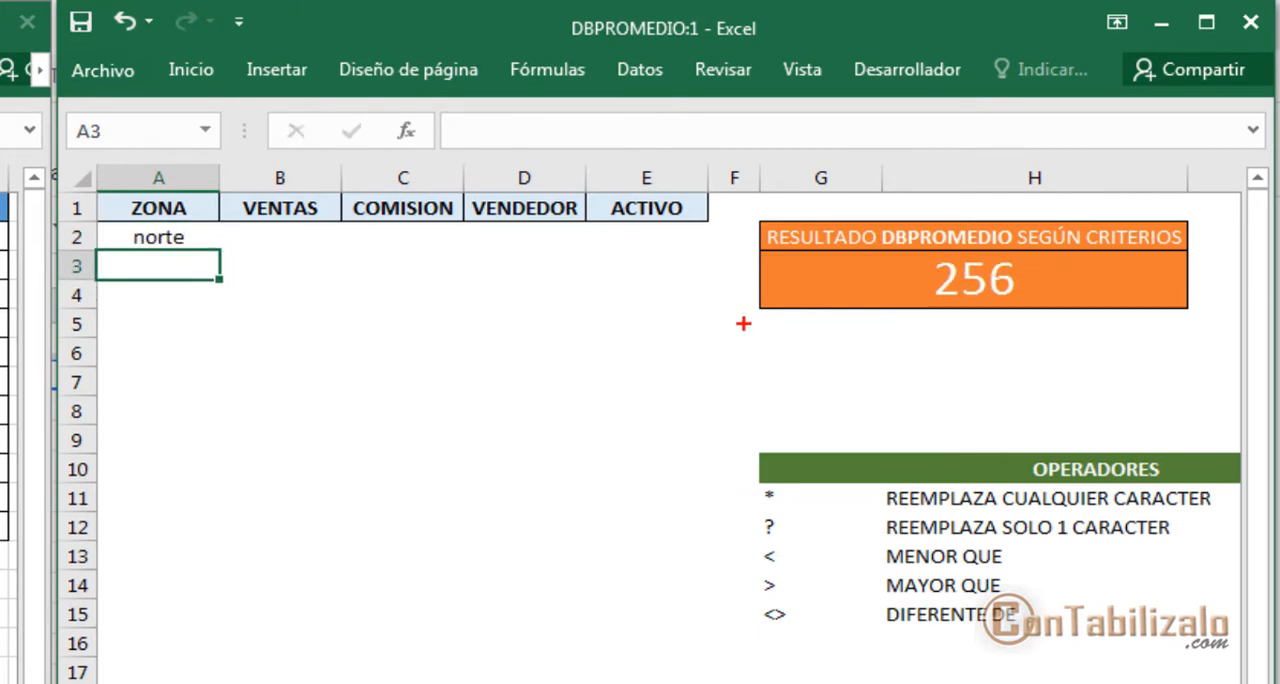
left_click_drag(887, 263, 1093, 352)
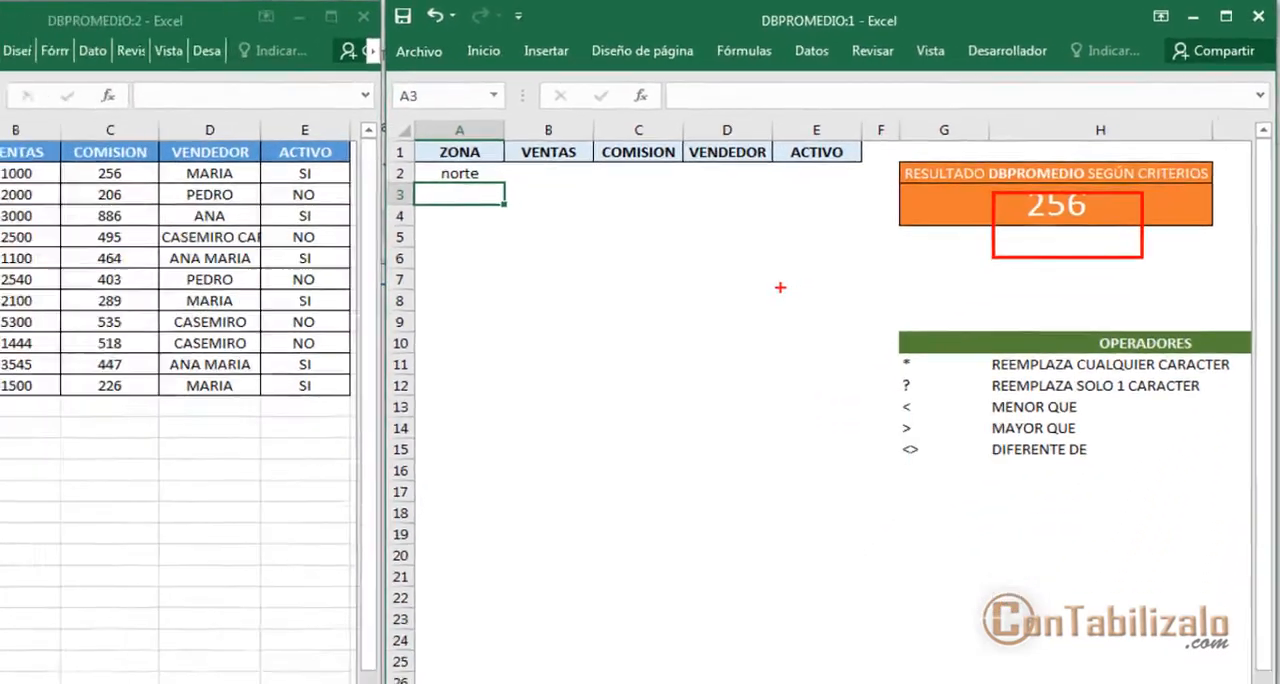
key("Escape")
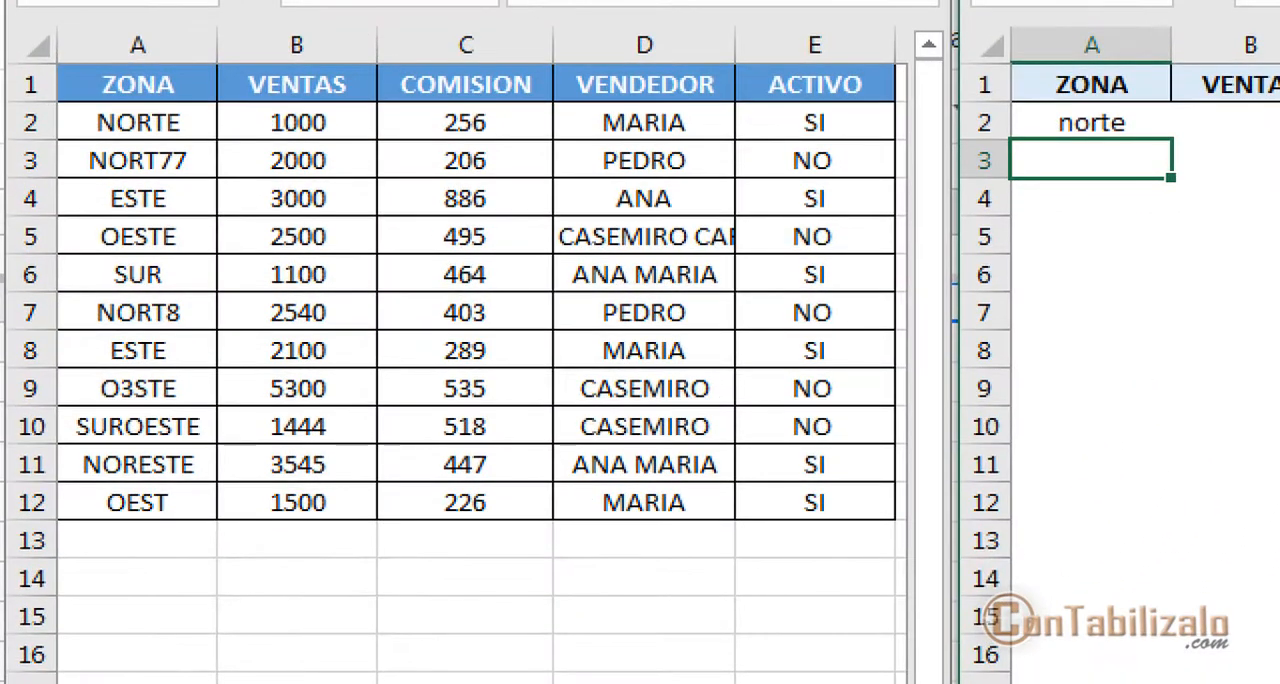
key("ctrl+2")
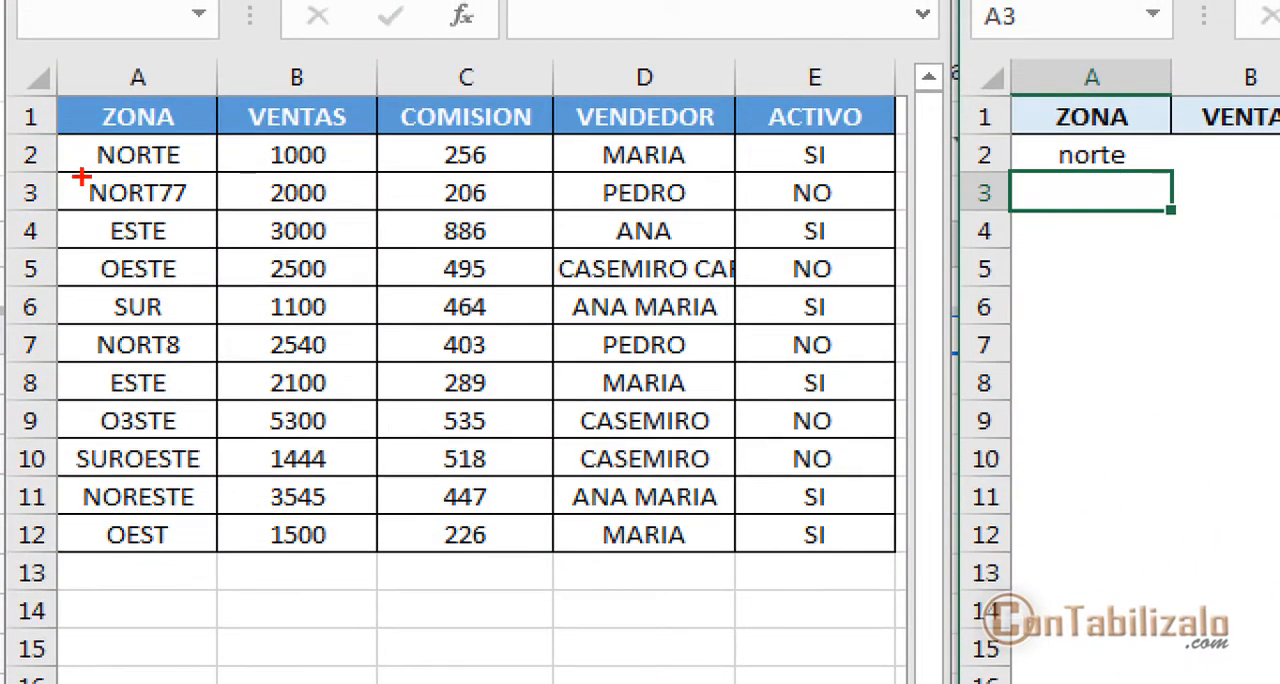
left_click_drag(80, 178, 200, 178)
left_click_drag(398, 132, 506, 180)
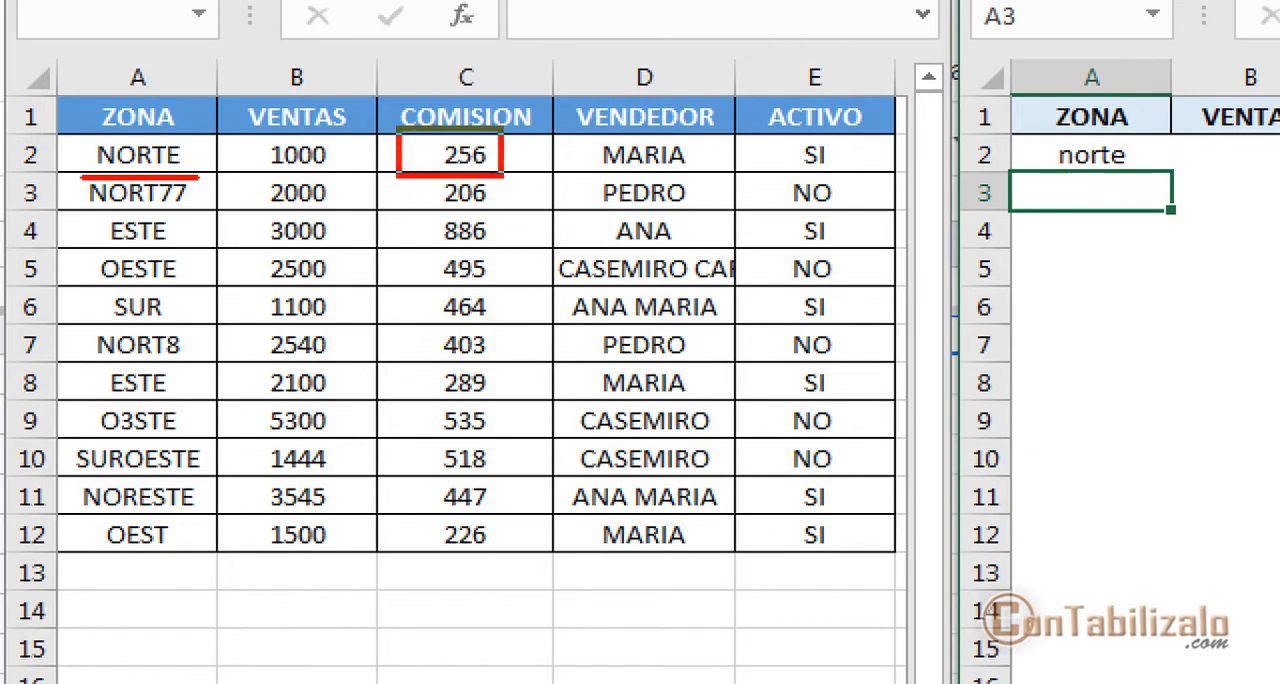
key("Escape")
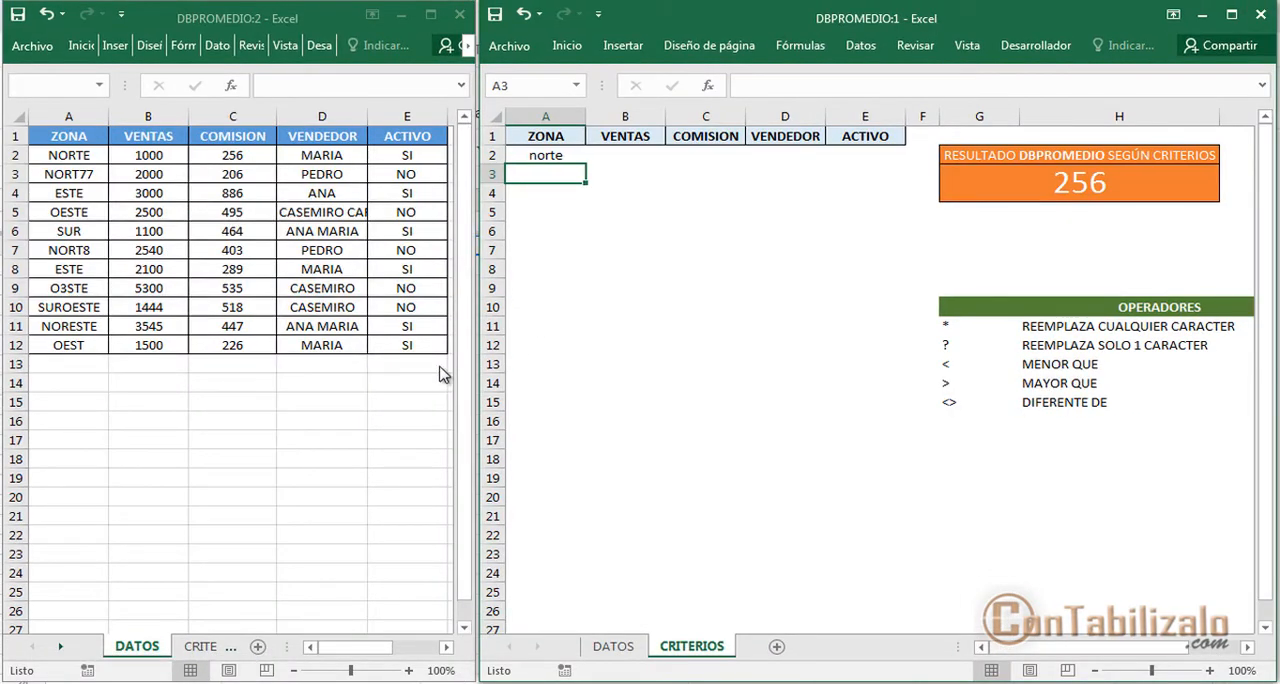
key("ctrl+2")
left_click_drag(995, 231, 1178, 188)
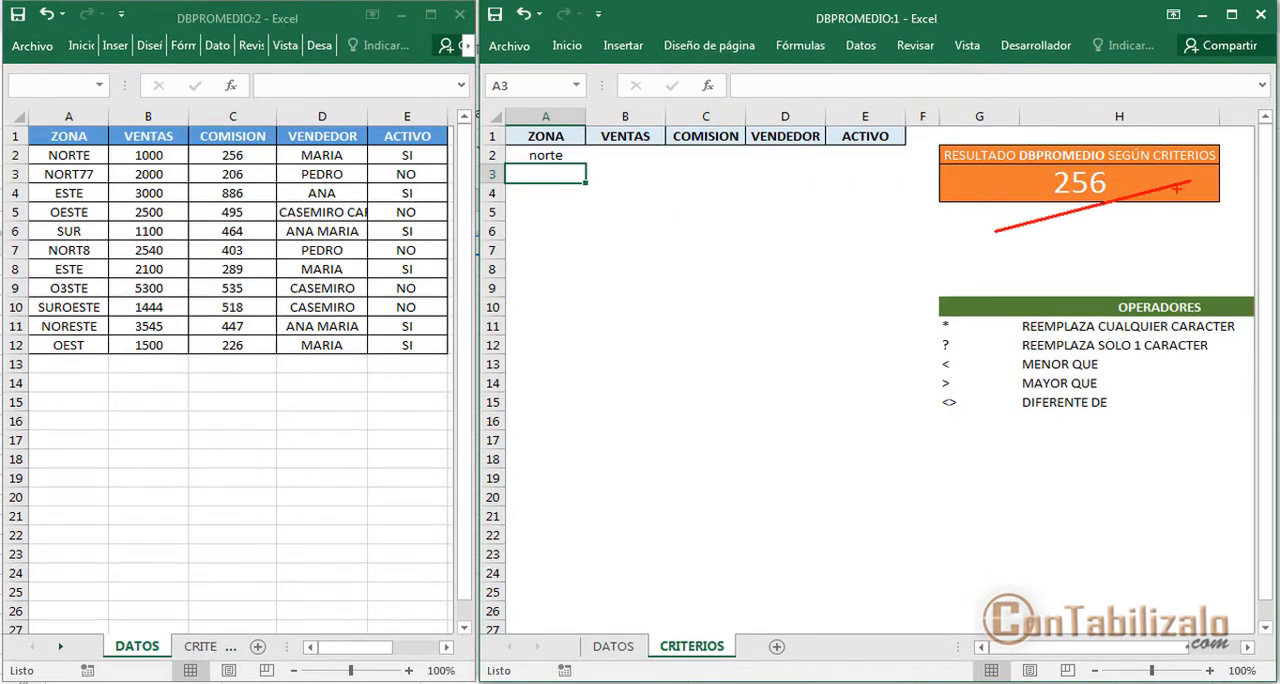
key("Escape")
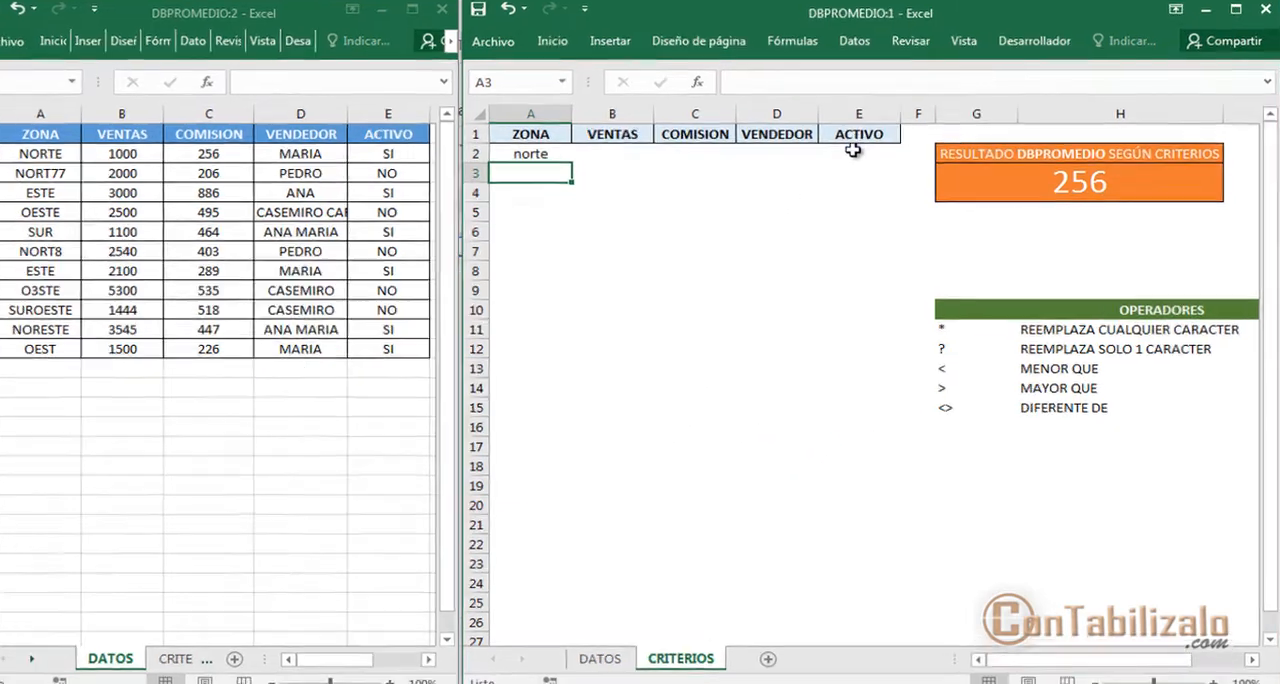
Enter si as the ACTIVO criterion in cell E2 of the CRITERIOS sheet
left_click(852, 151)
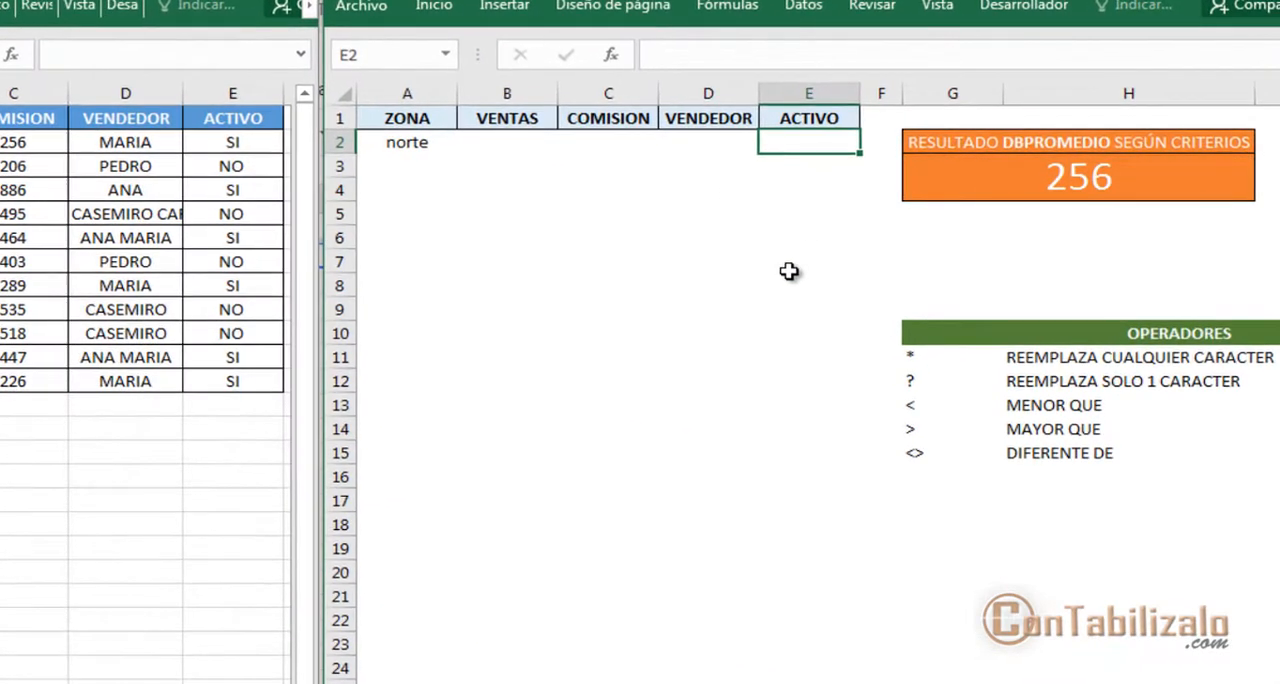
key("ctrl+2")
mouse_move(180, 97)
left_mouse_down()
mouse_move(263, 234)
mouse_move(290, 420)
left_mouse_up()
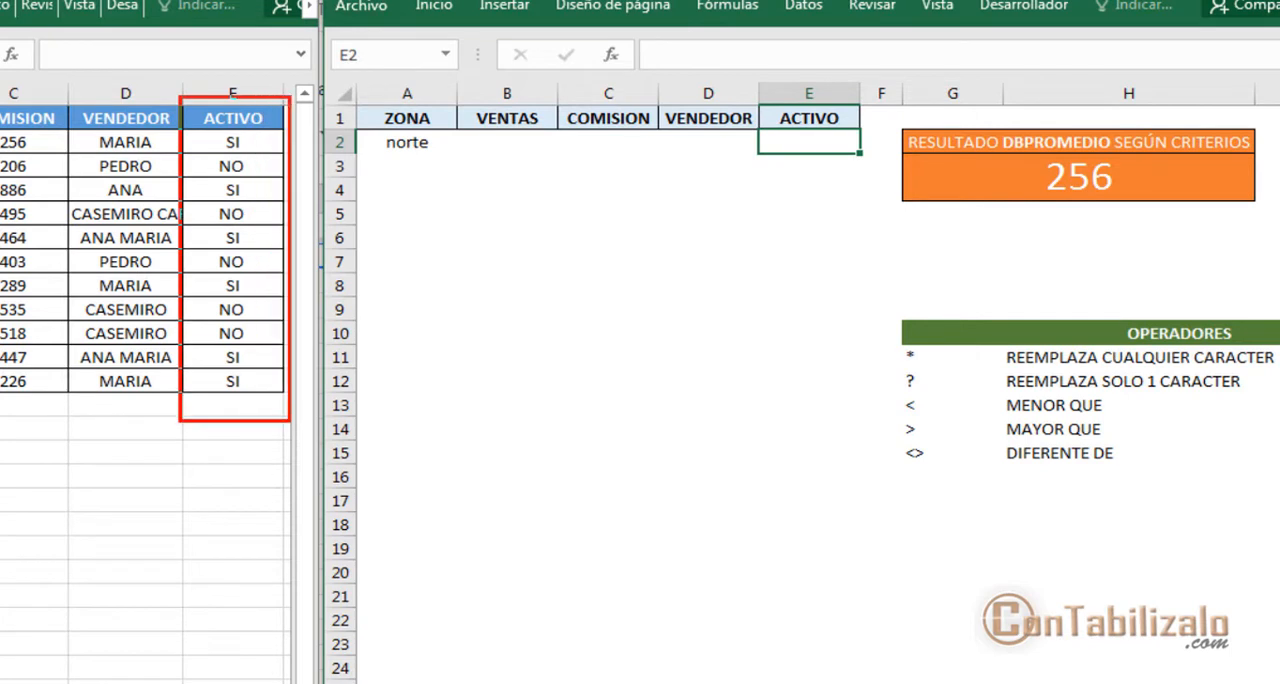
left_click_drag(322, 245, 765, 146)
key("Escape")
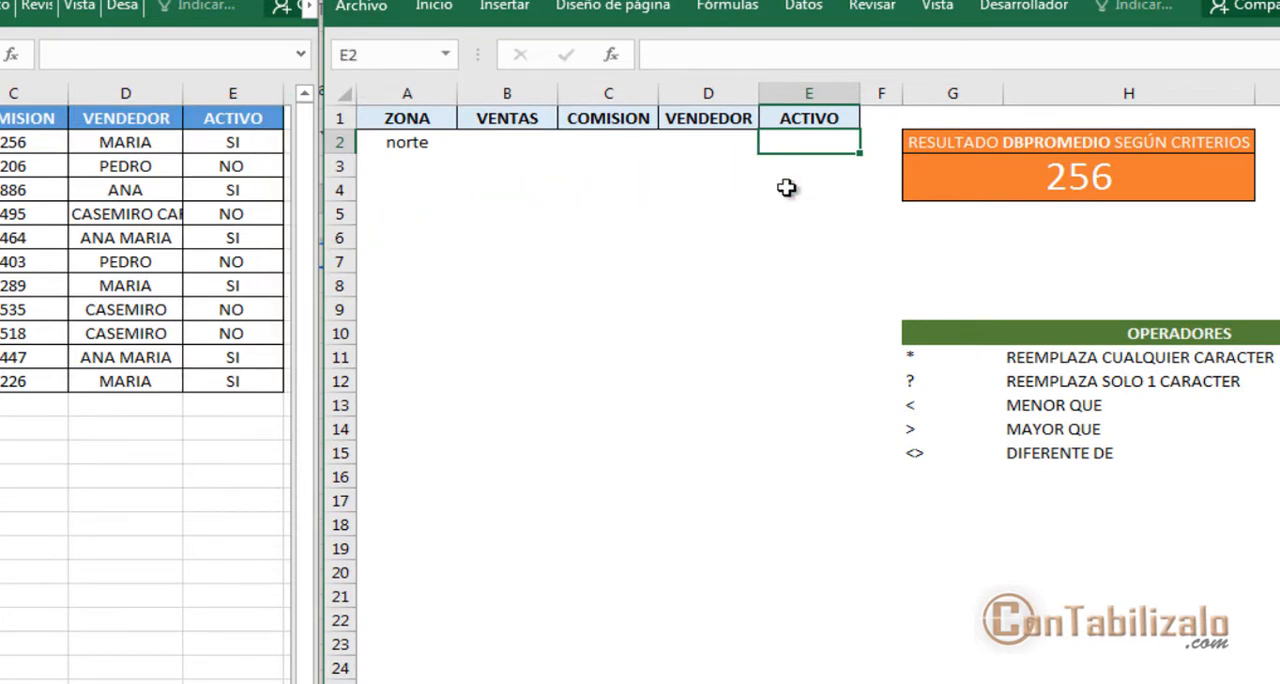
type("si")
key("Return")
Change the ACTIVO criterion in cell E2 to no
key("Up")
type("no")
key("Return")
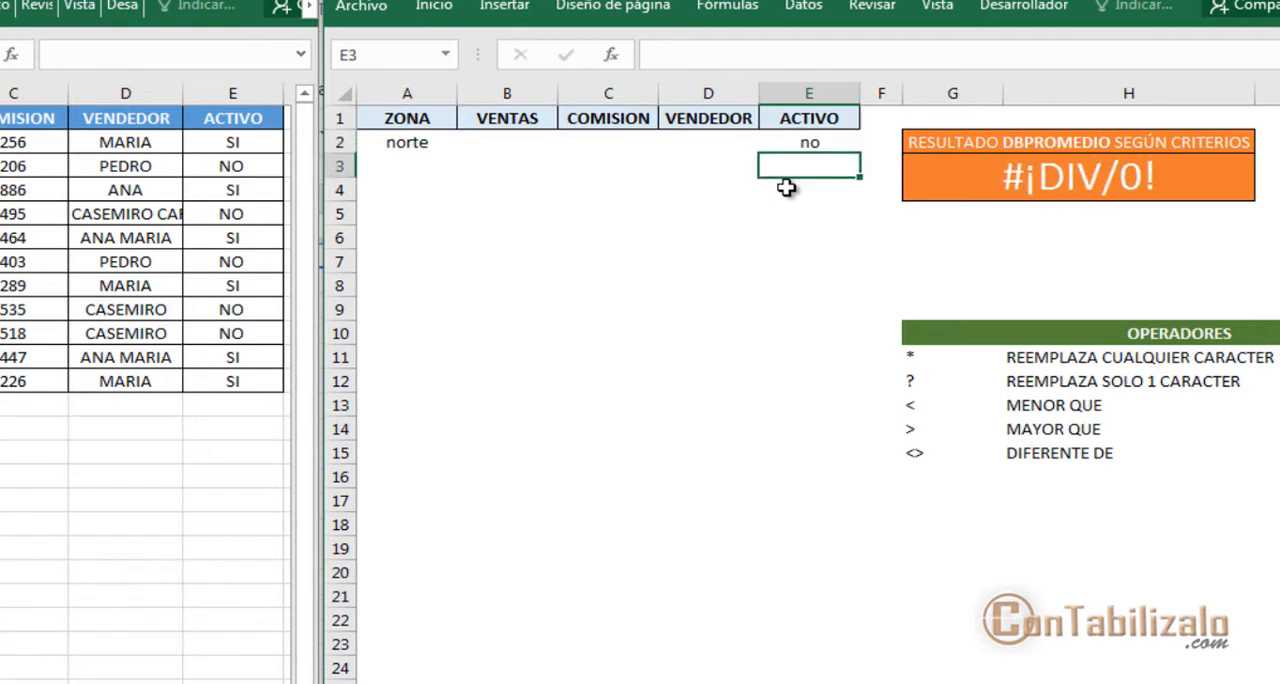
key("ctrl+2")
mouse_move(903, 160)
left_mouse_down()
mouse_move(1050, 210)
mouse_move(920, 320)
mouse_move(620, 115)
left_mouse_up()
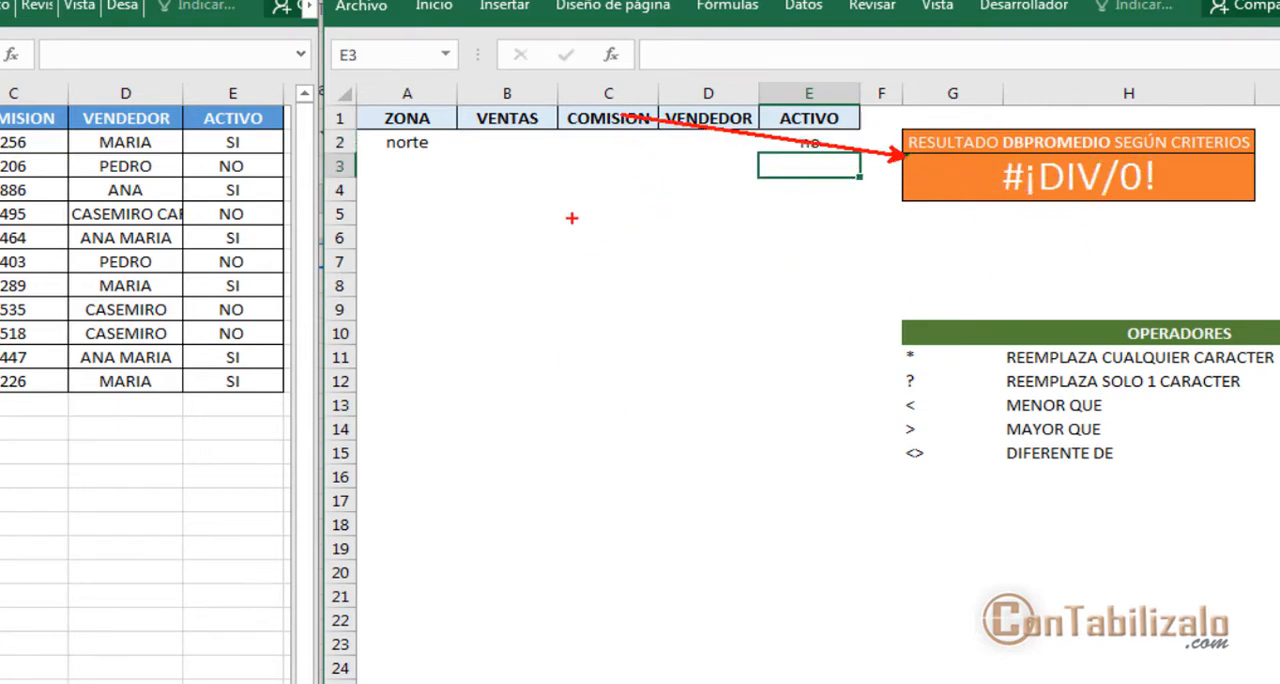
Review the DATOS table and compare its header row with the criteria headers on the CRITERIOS sheet
left_click_drag(198, 148, 274, 148)
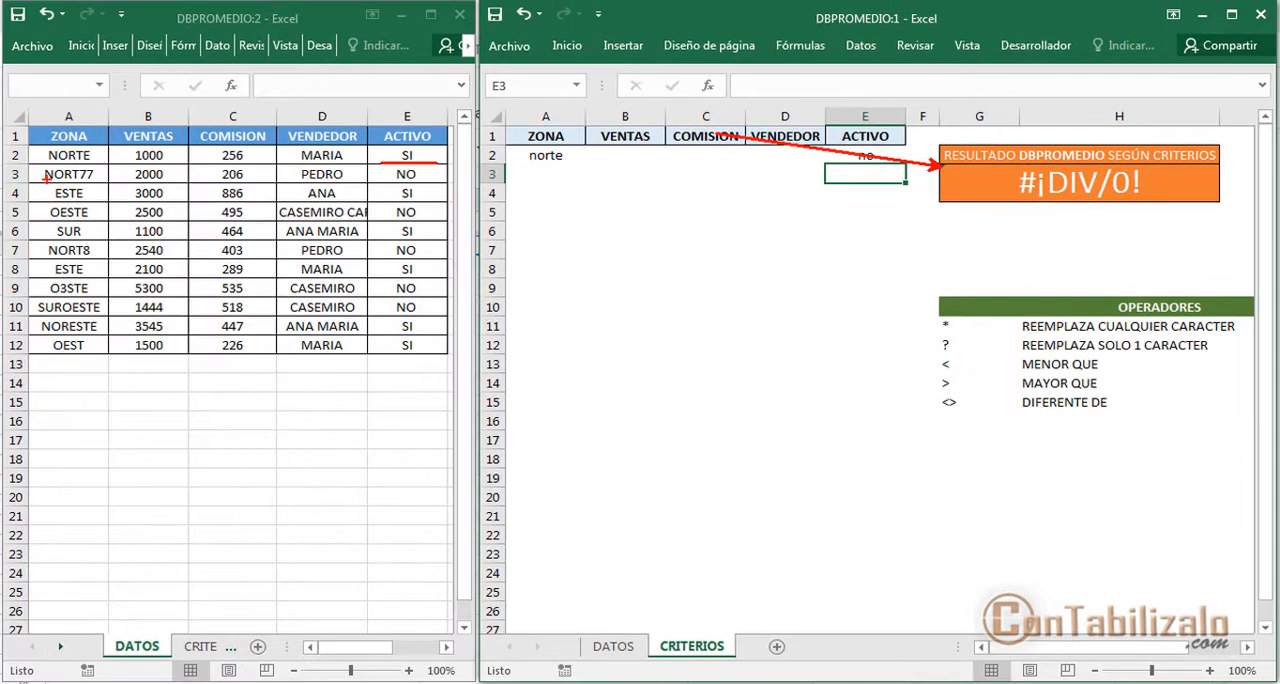
left_click_drag(32, 160, 104, 162)
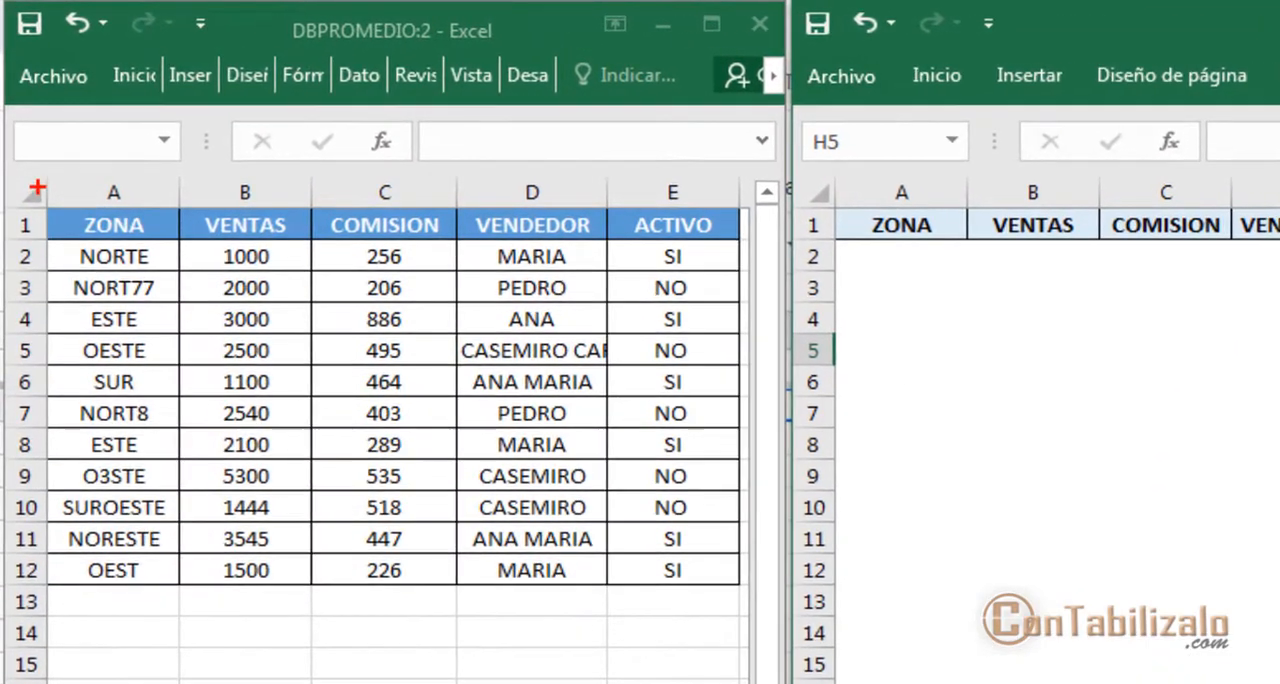
mouse_move(20, 114)
left_mouse_down()
mouse_move(36, 190)
mouse_move(380, 400)
left_mouse_up()
left_click_drag(628, 660, 760, 618)
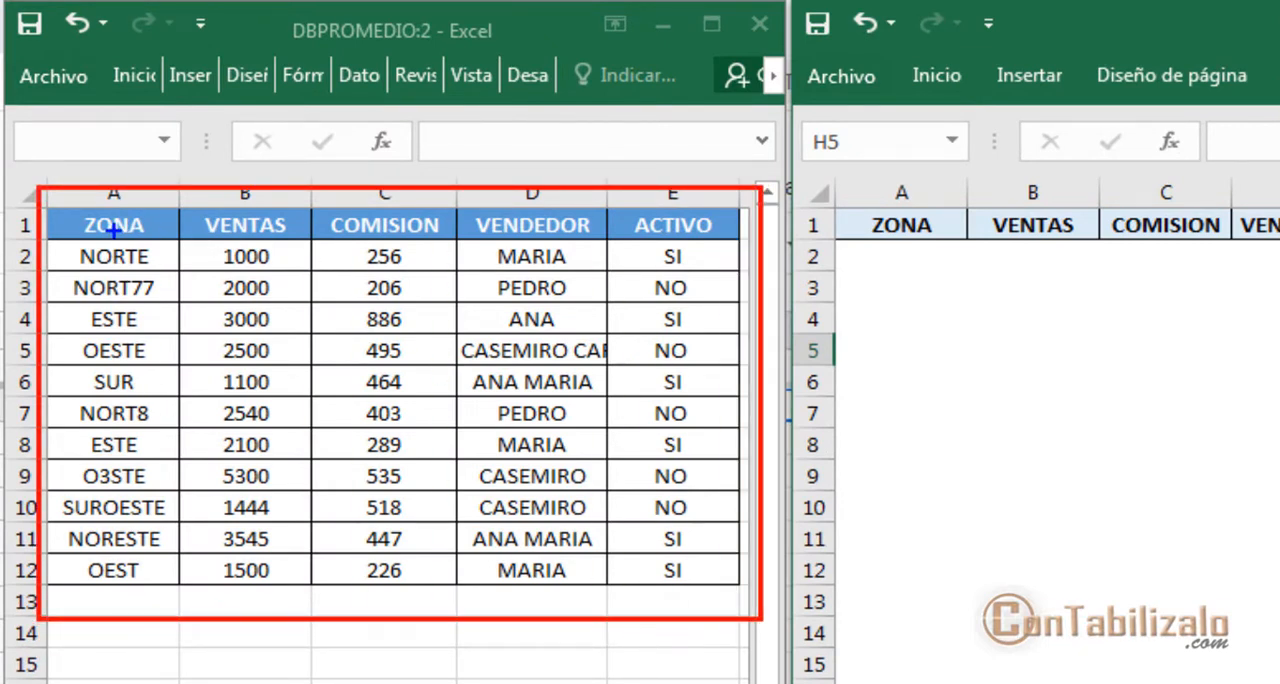
mouse_move(34, 192)
left_mouse_down()
mouse_move(149, 234)
mouse_move(540, 262)
mouse_move(762, 260)
left_mouse_up()
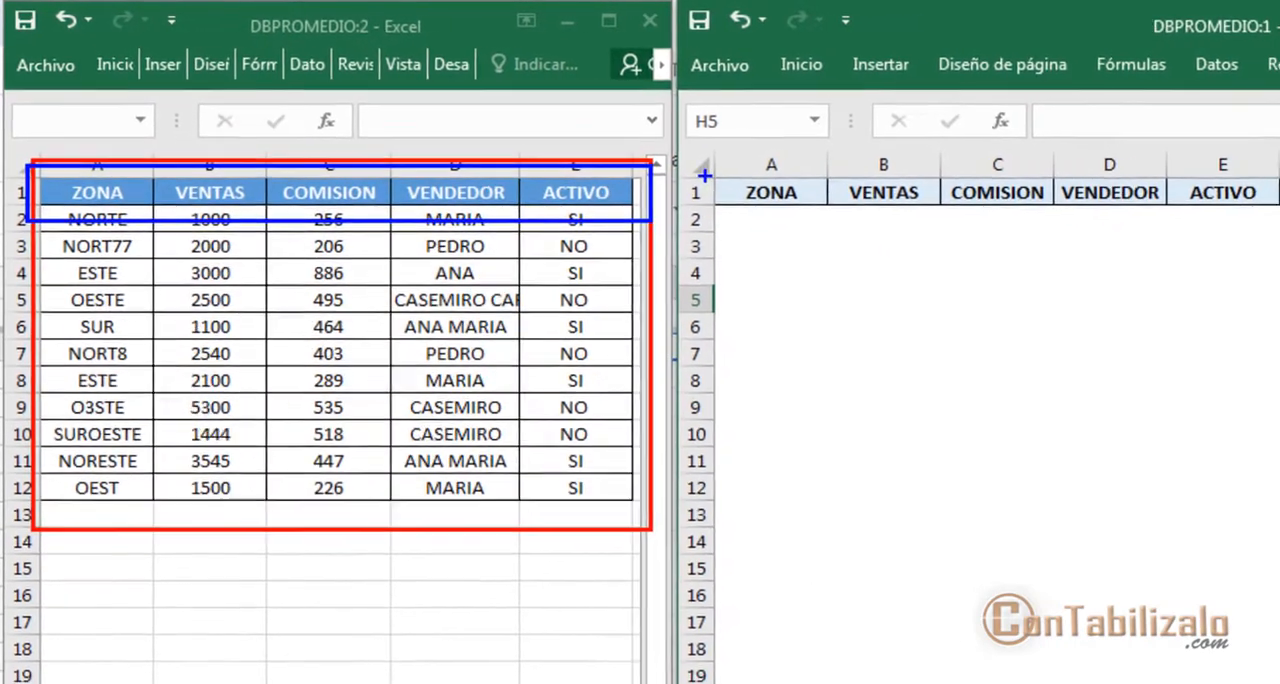
left_click_drag(824, 186, 985, 255)
left_click_drag(830, 214, 1279, 231)
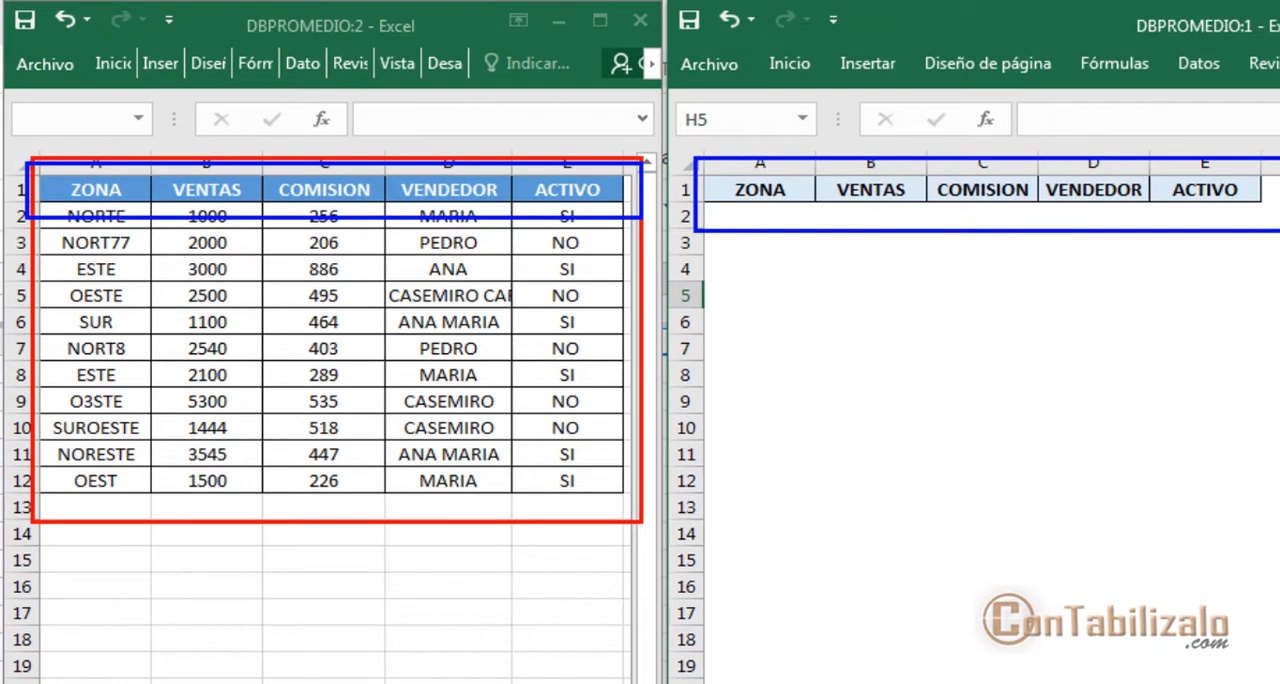
key("Escape")
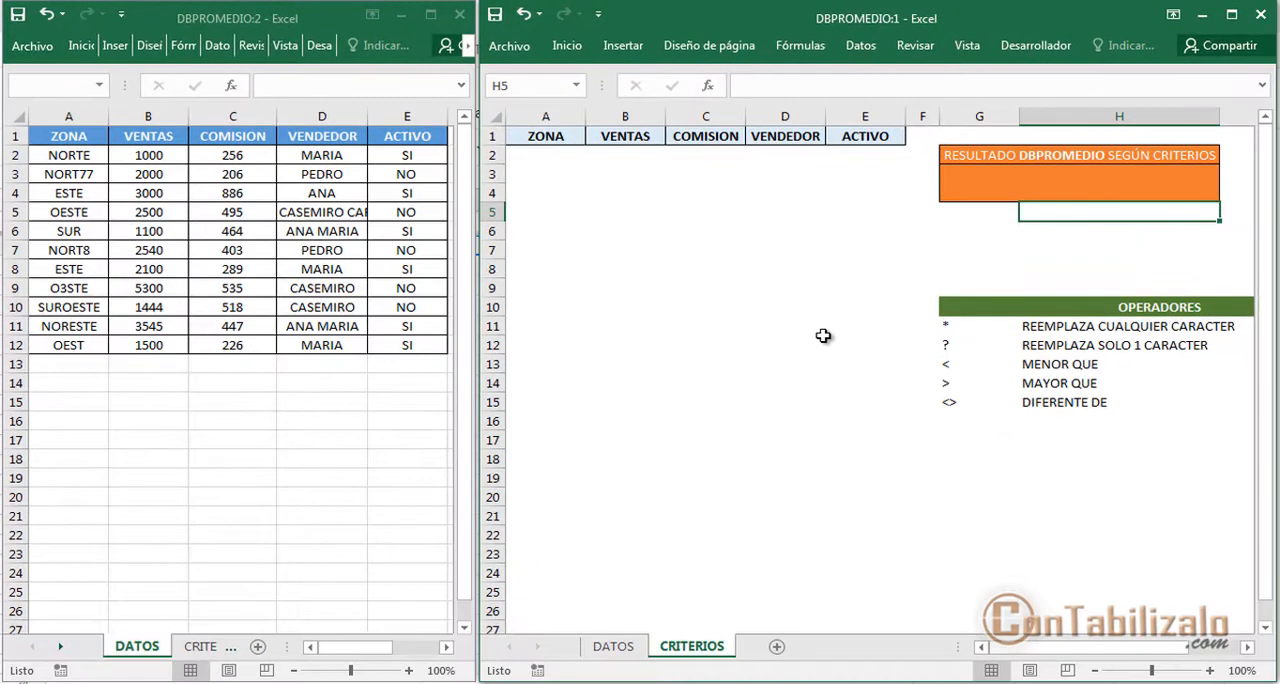
Start inserting a function in result cell G3 of the CRITERIOS sheet and review the functions in the Base de datos category
left_click(998, 178)
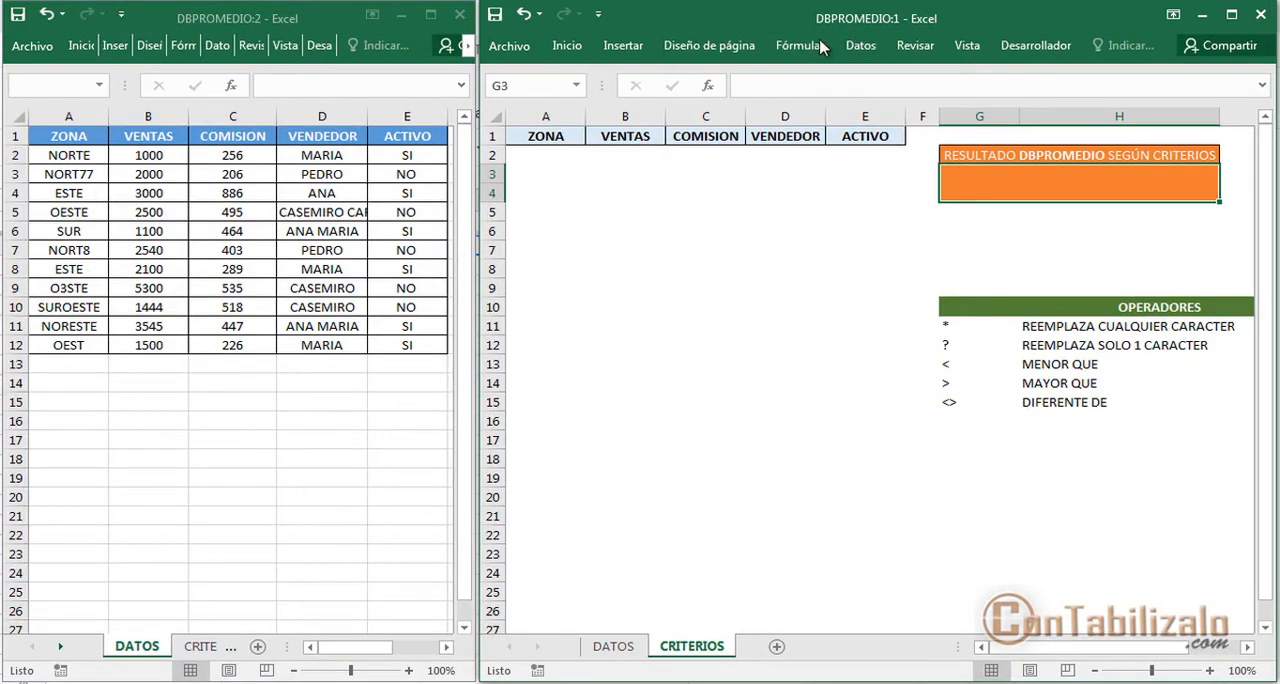
left_click(708, 85)
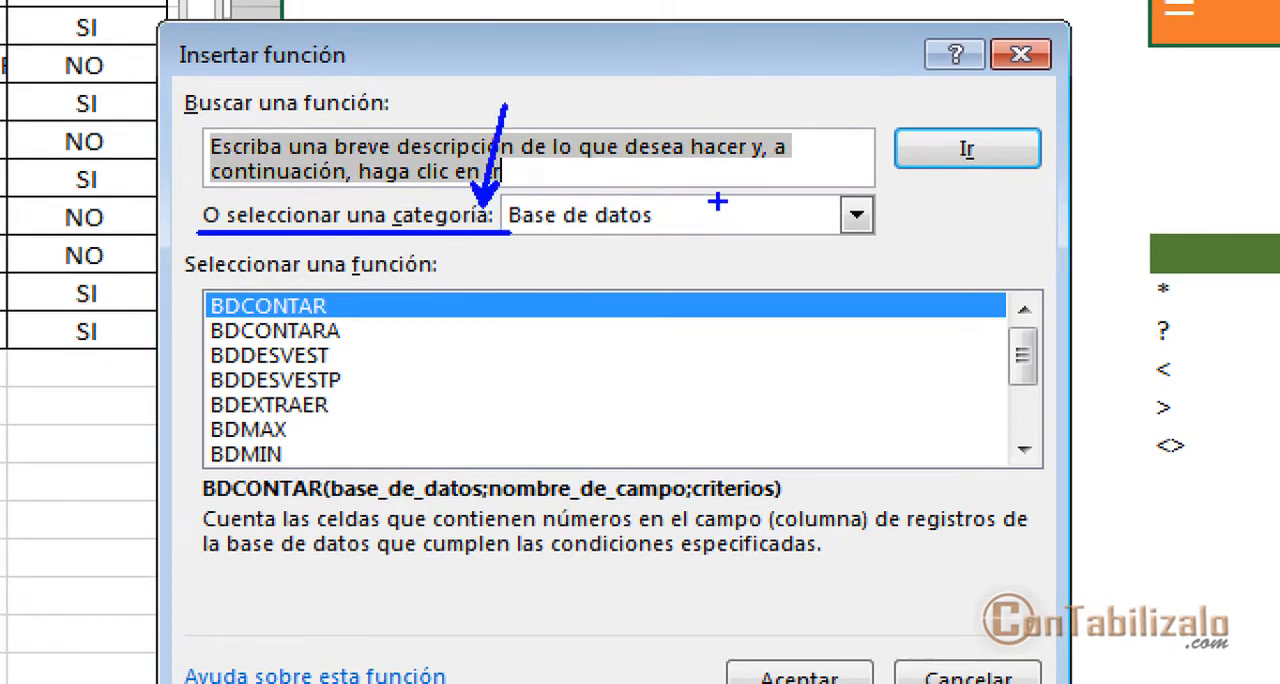
left_click_drag(541, 247, 687, 228)
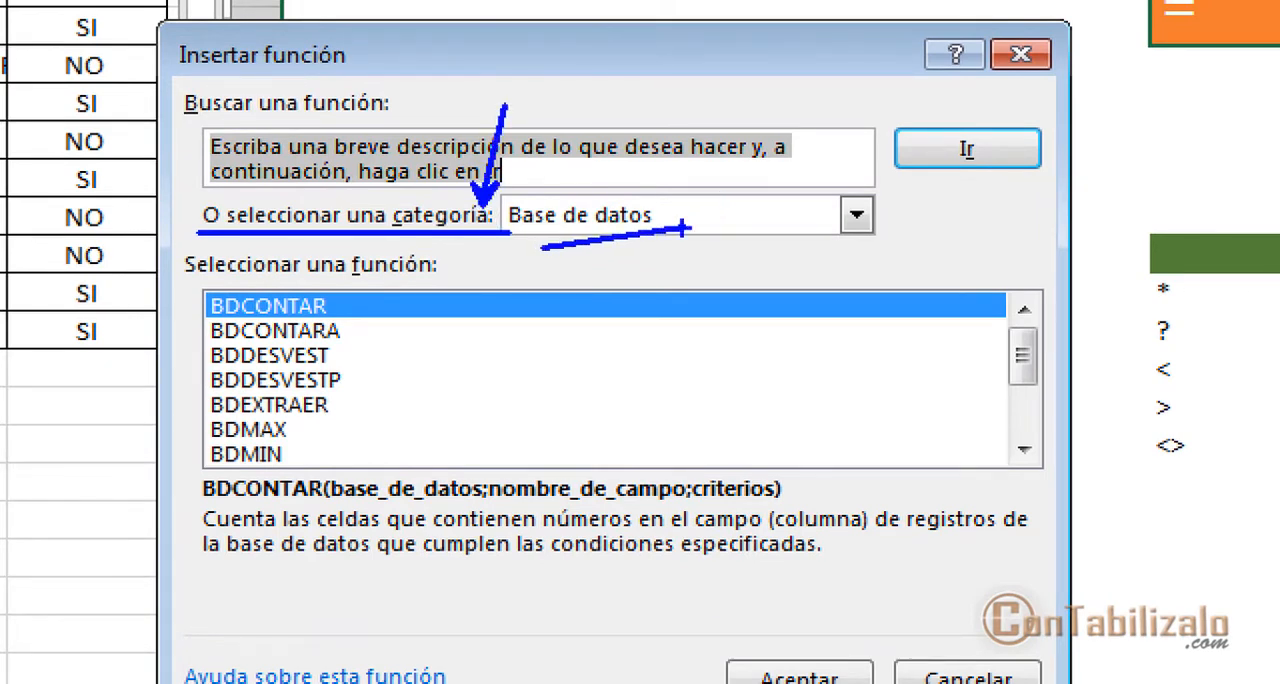
mouse_move(206, 325)
left_mouse_down()
mouse_move(243, 318)
mouse_move(194, 363)
mouse_move(240, 368)
left_mouse_up()
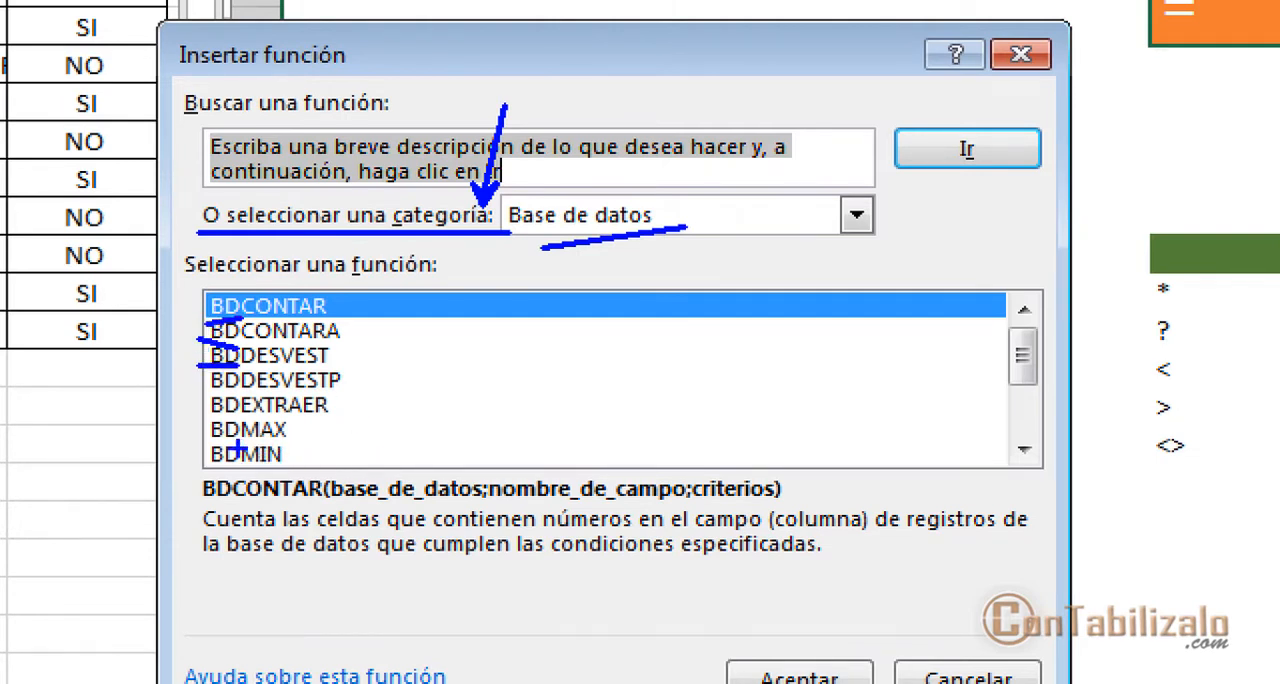
left_click_drag(240, 450, 298, 436)
left_click_drag(245, 425, 360, 419)
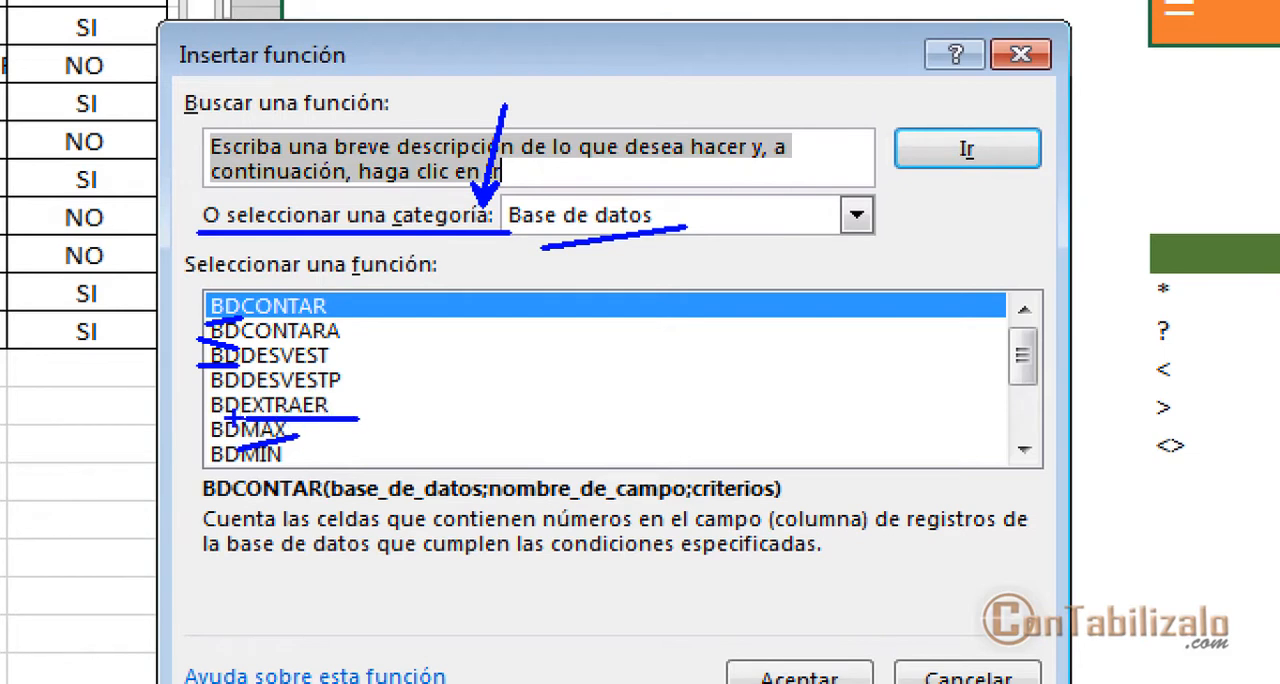
key("r")
left_click_drag(190, 420, 232, 420)
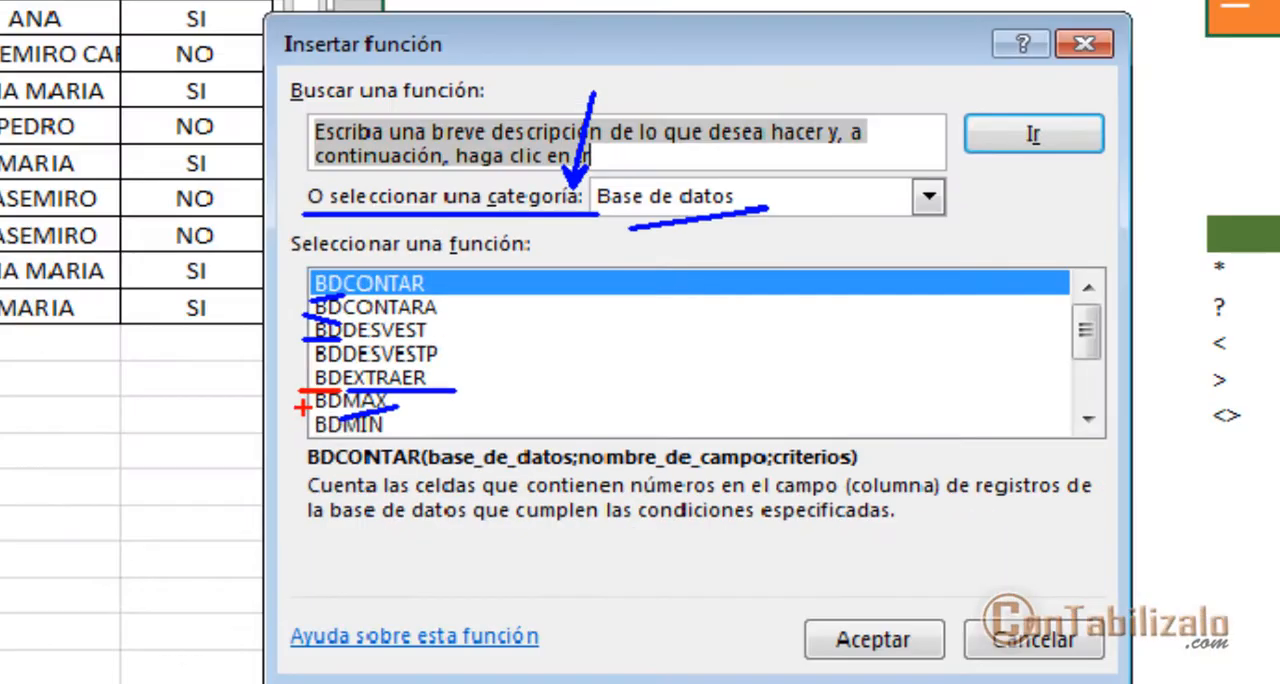
key("Escape")
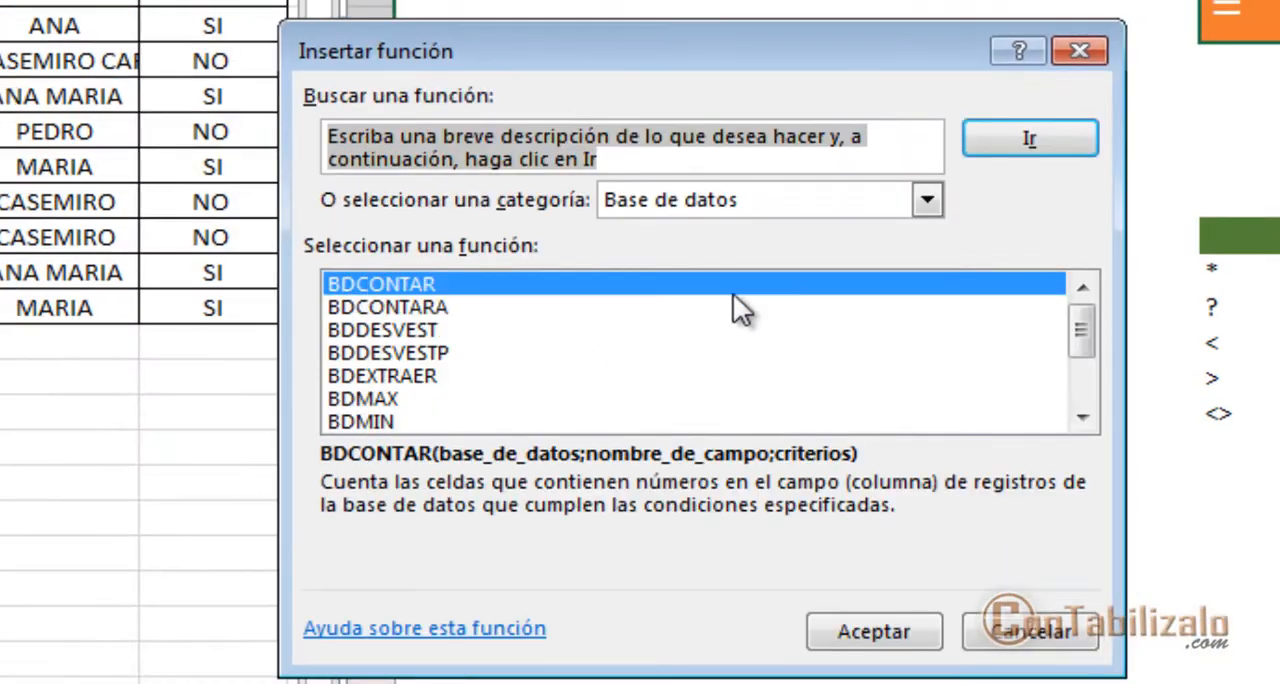
Choose the BDPROMEDIO function for the result cell, read its description and proceed to its arguments
left_click(415, 336)
scroll(407, 362, "down", 1)
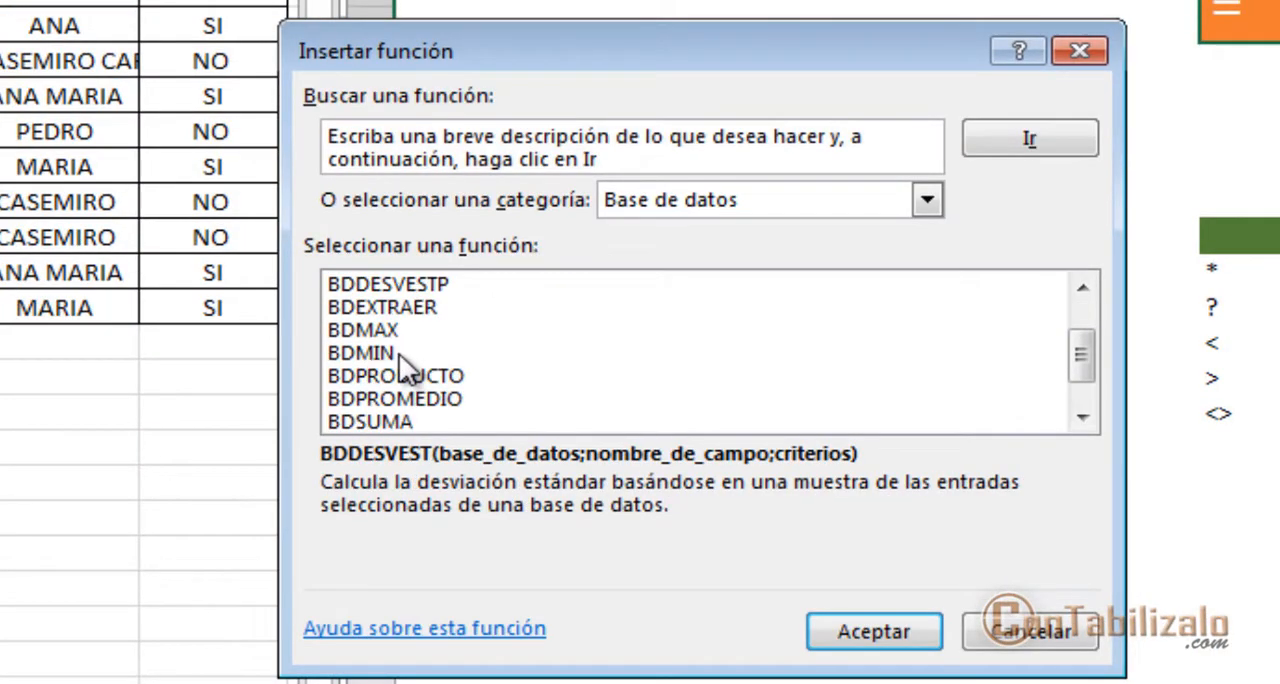
left_click(418, 403)
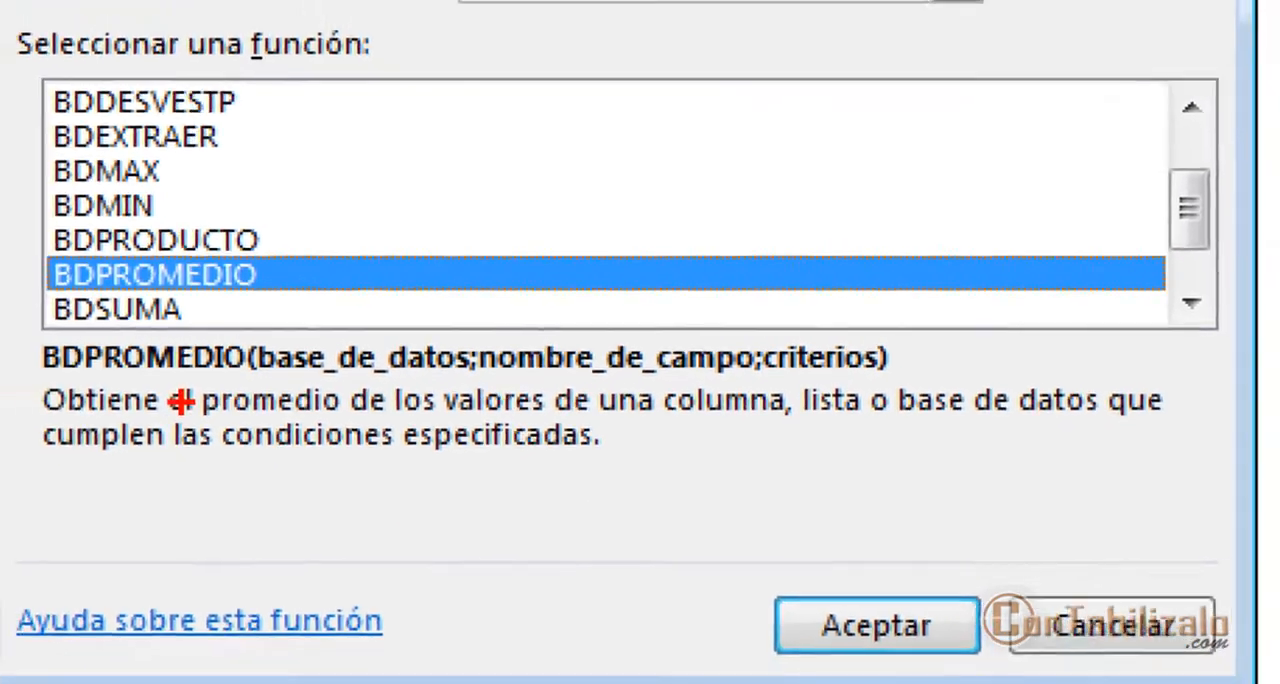
left_click_drag(192, 415, 362, 408)
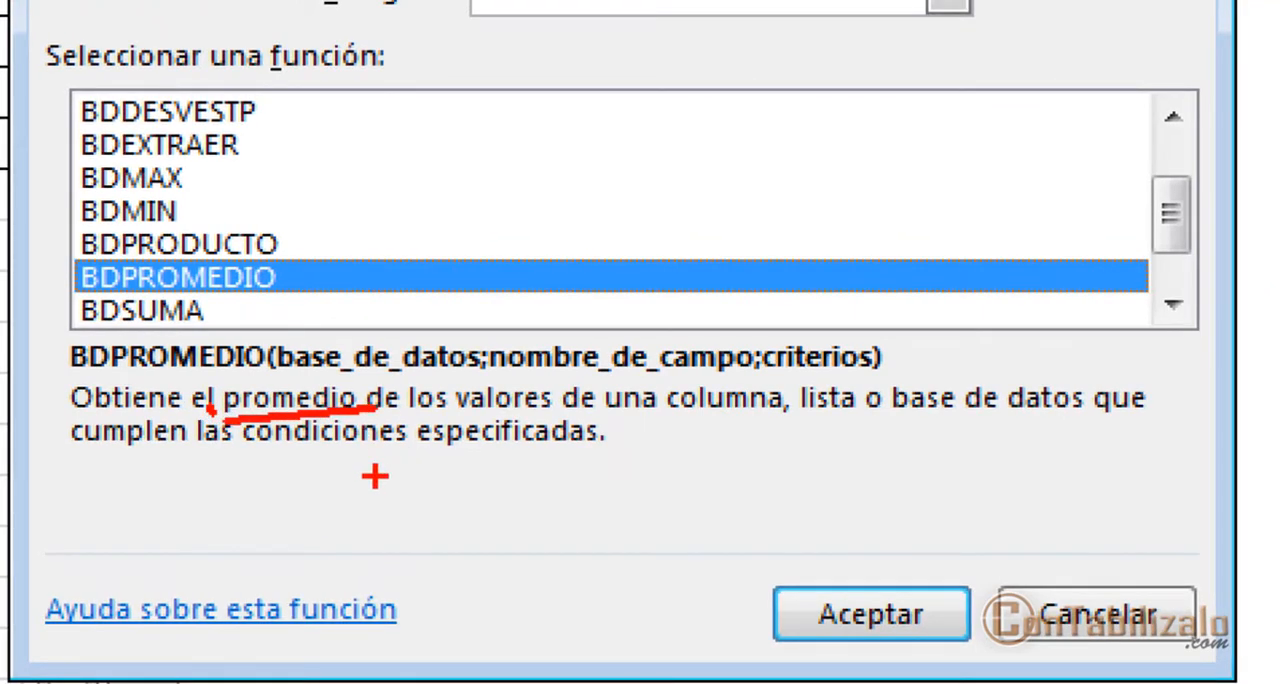
mouse_move(224, 472)
left_mouse_down()
mouse_move(366, 458)
mouse_move(672, 474)
left_mouse_up()
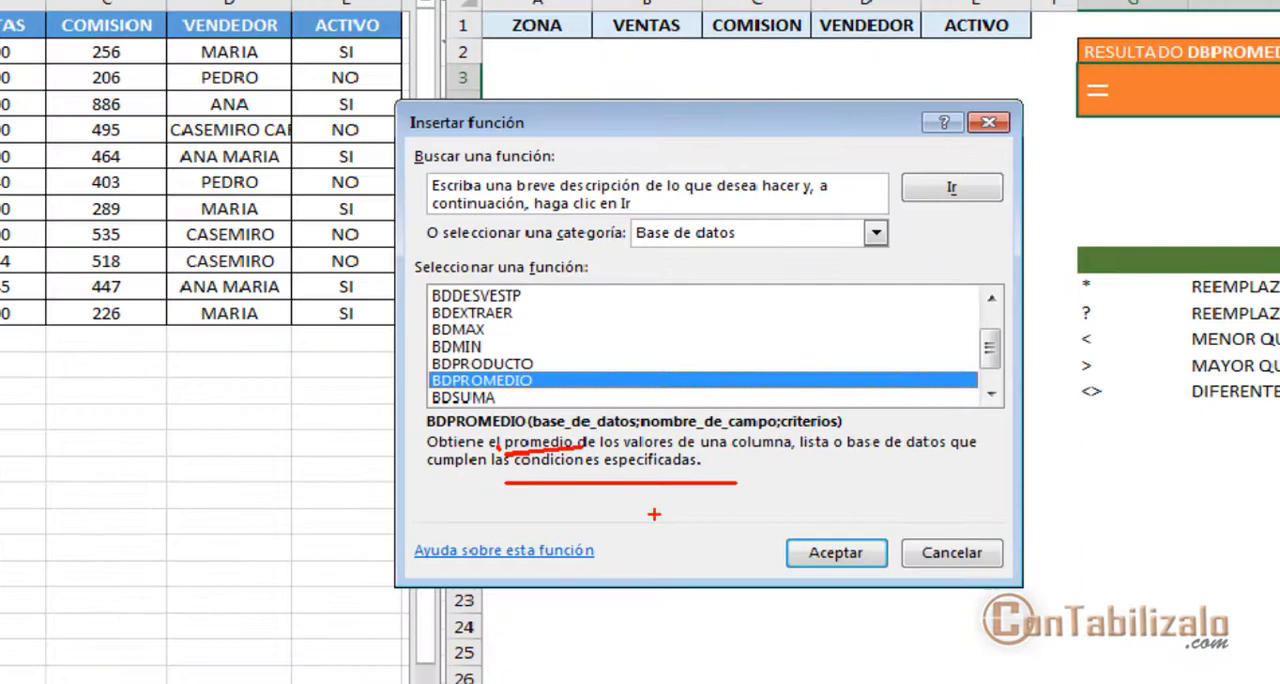
key("Escape")
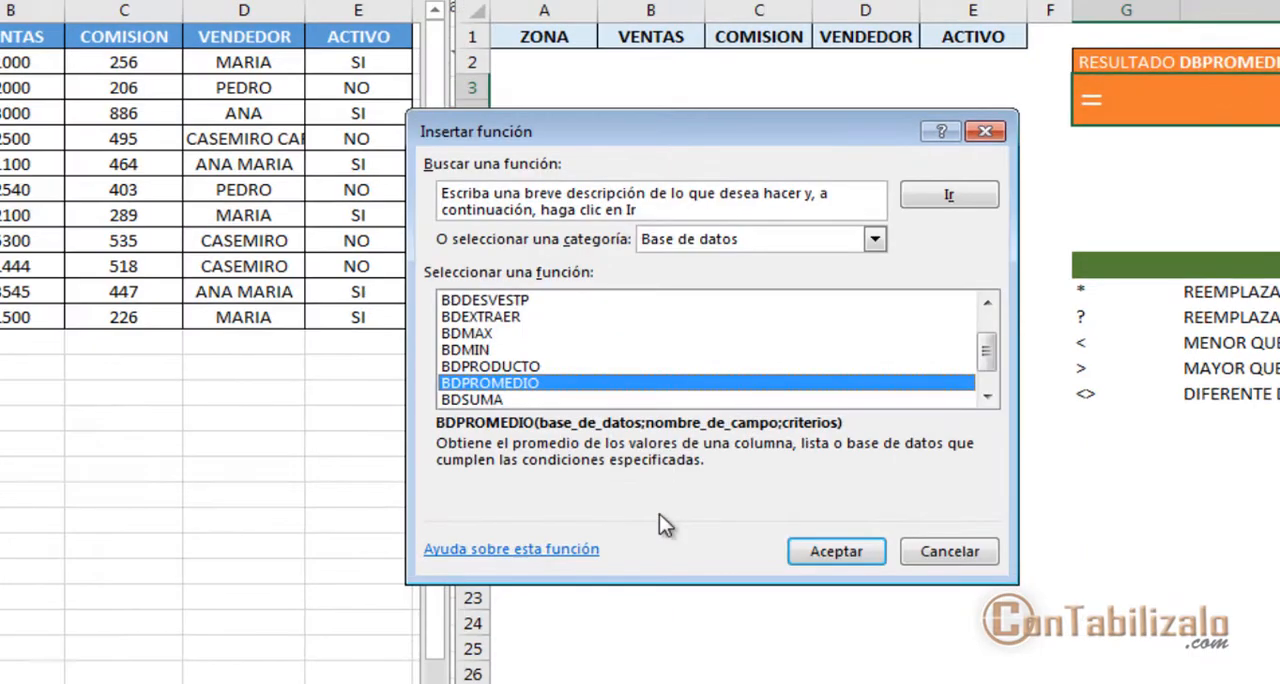
key("ctrl+2")
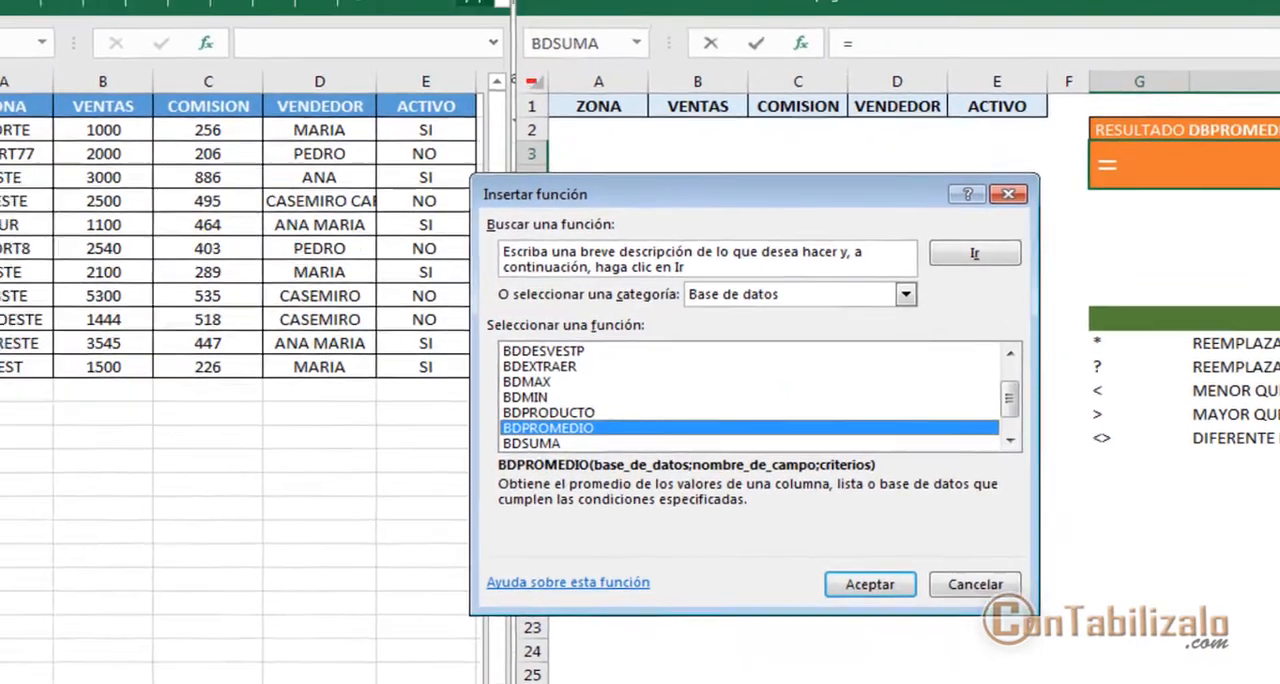
mouse_move(470, 9)
left_mouse_down()
mouse_move(1005, 80)
mouse_move(1055, 71)
left_mouse_up()
key("Escape")
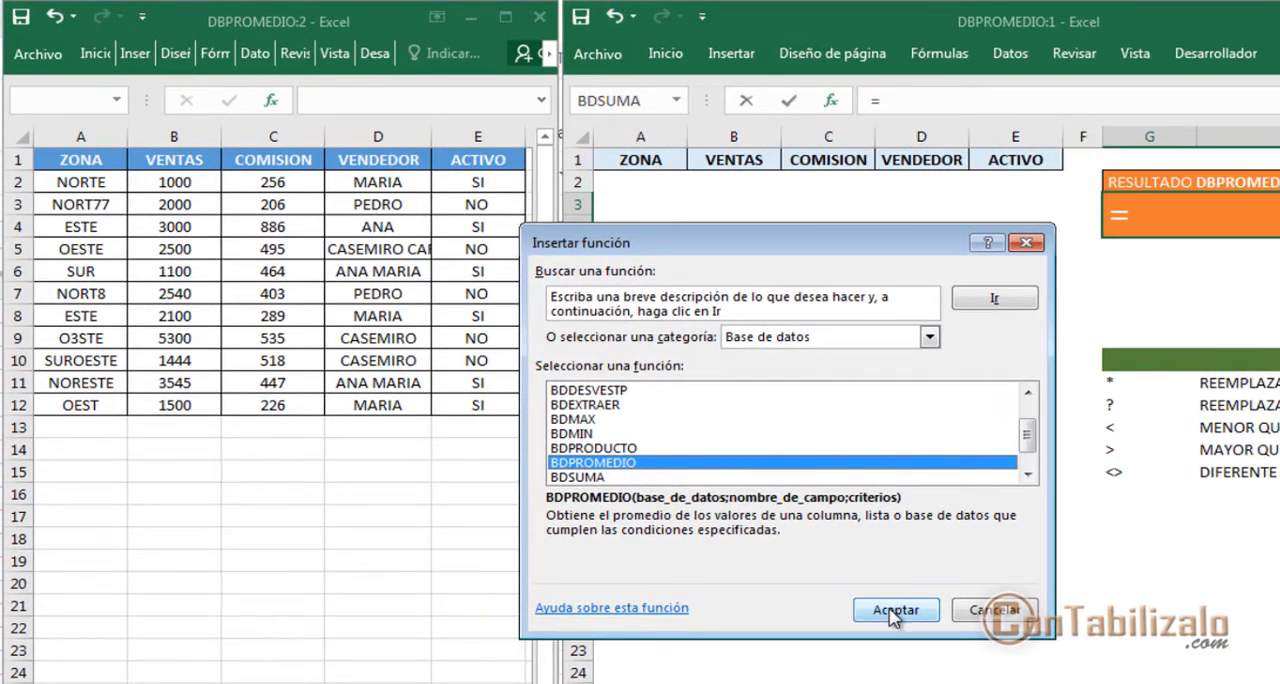
left_click(896, 609)
Examine the Base_de_datos, Nombre_de_campo and Criterios arguments of BDPROMEDIO and the formula being built in G3
left_click_drag(884, 280, 1050, 238)
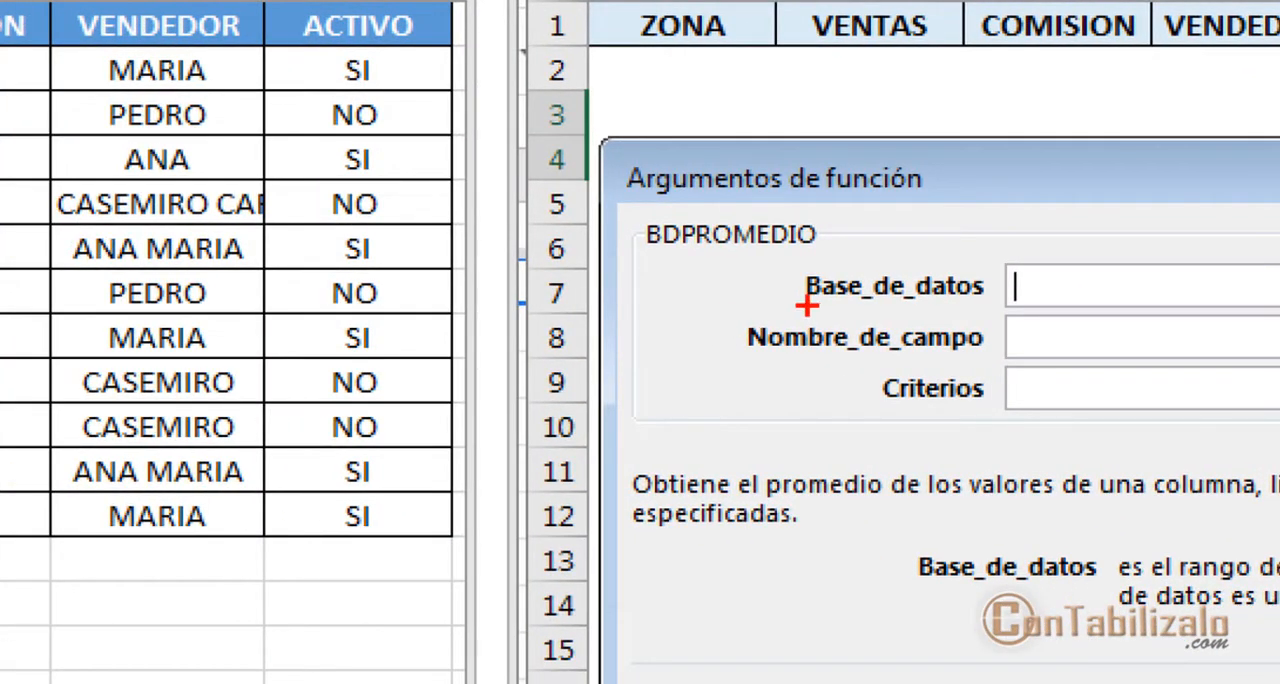
left_click_drag(643, 265, 893, 245)
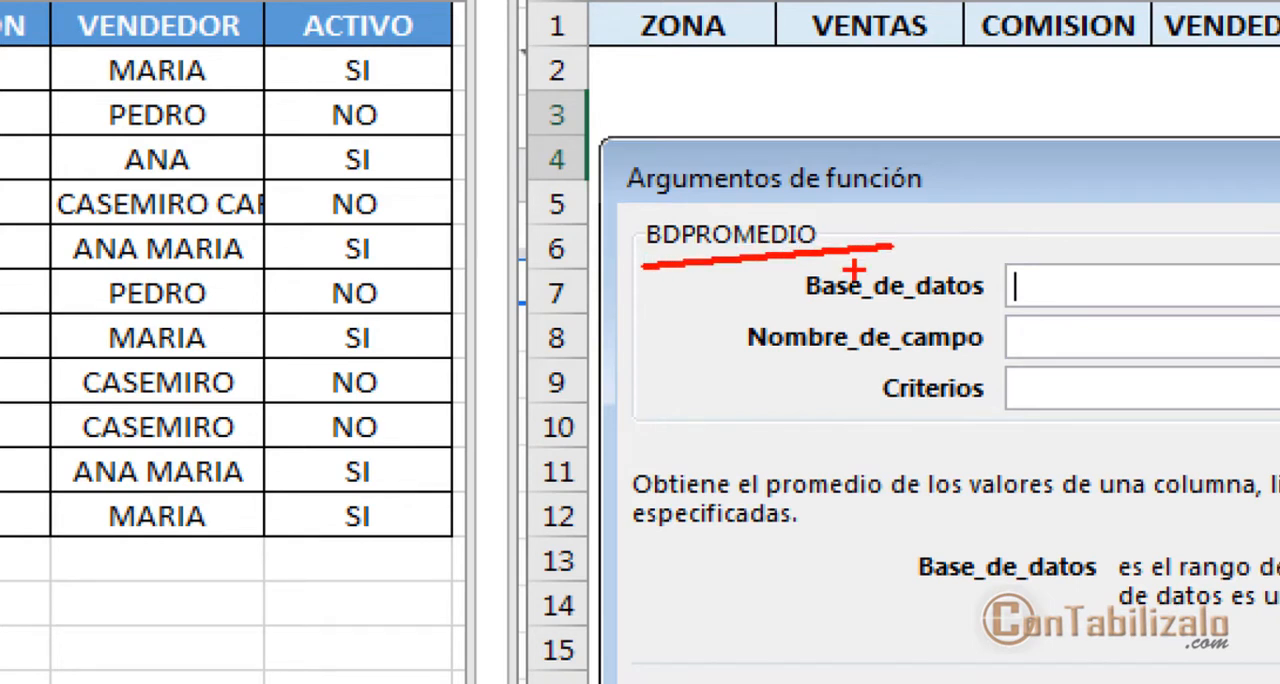
left_click_drag(788, 301, 1014, 298)
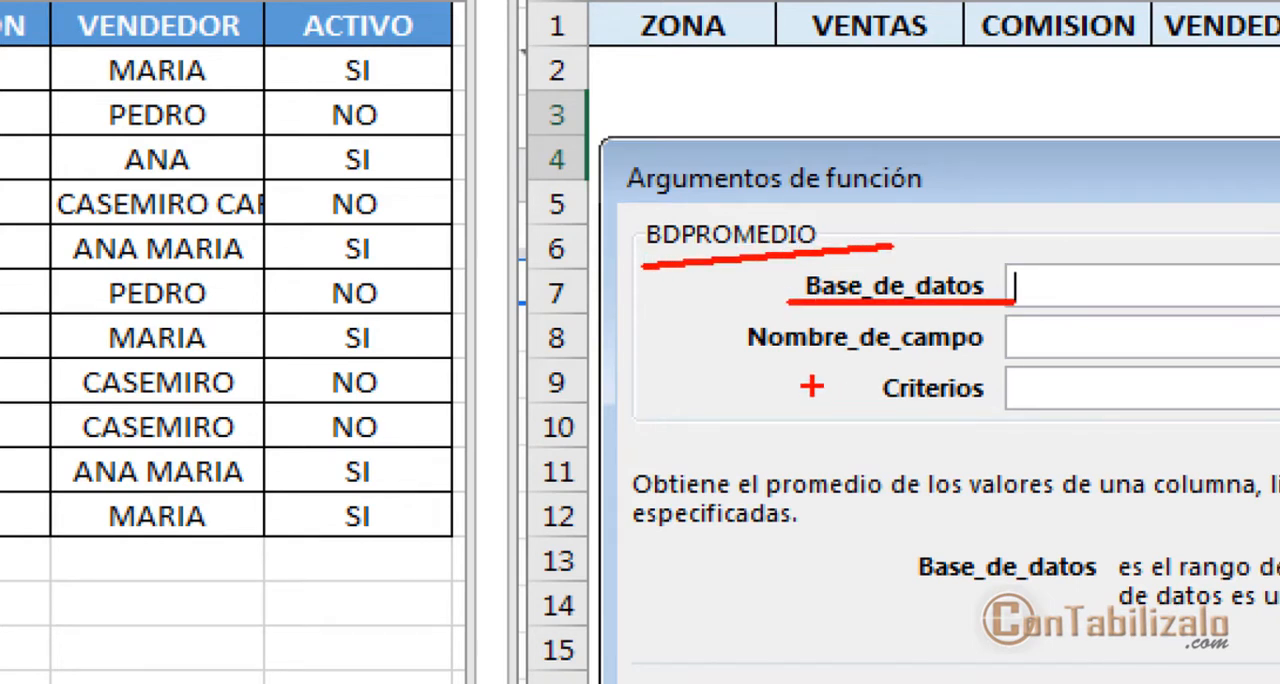
mouse_move(811, 386)
left_mouse_down()
mouse_move(985, 342)
mouse_move(1020, 352)
left_mouse_up()
left_click_drag(881, 428, 1000, 402)
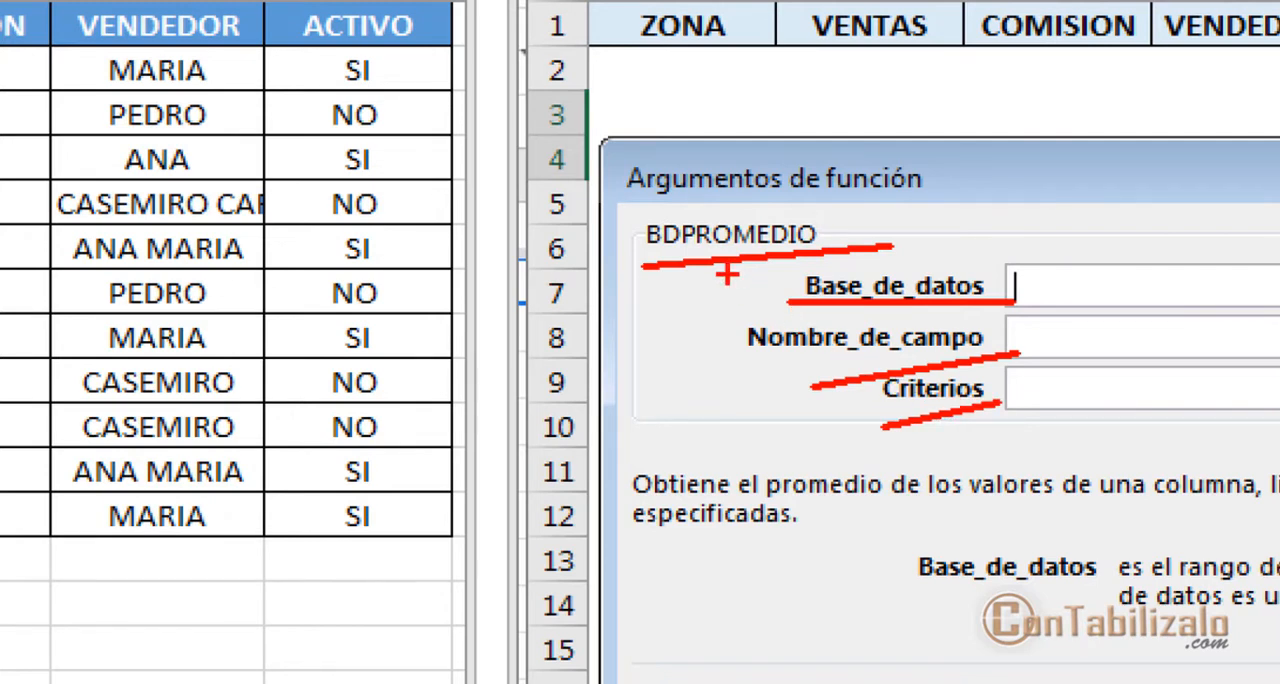
left_click_drag(729, 275, 712, 432)
type("t")
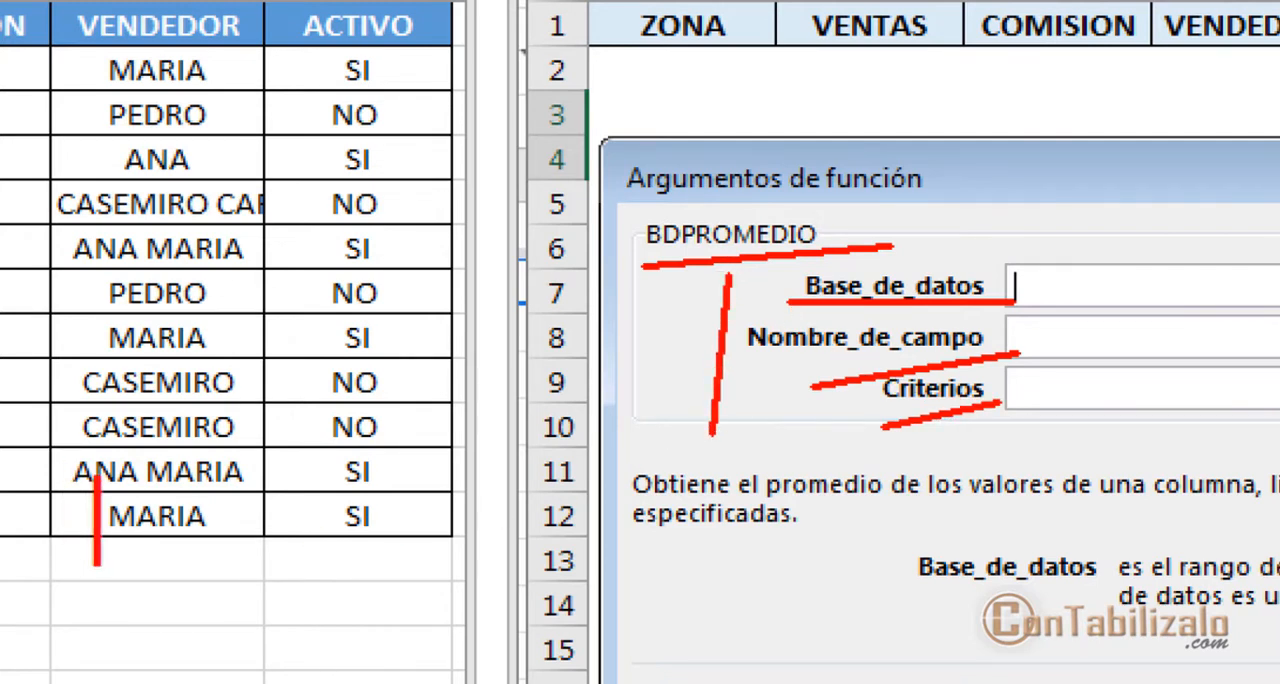
type("obl")
type("igatorios")
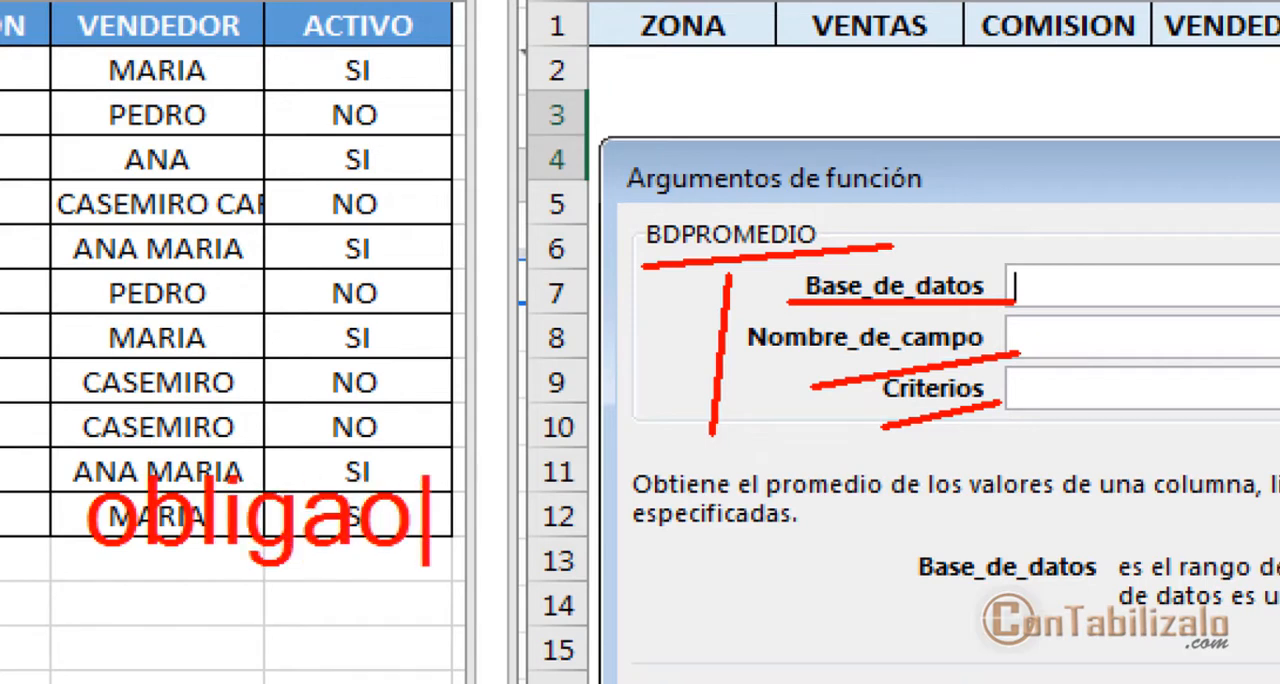
key("Escape")
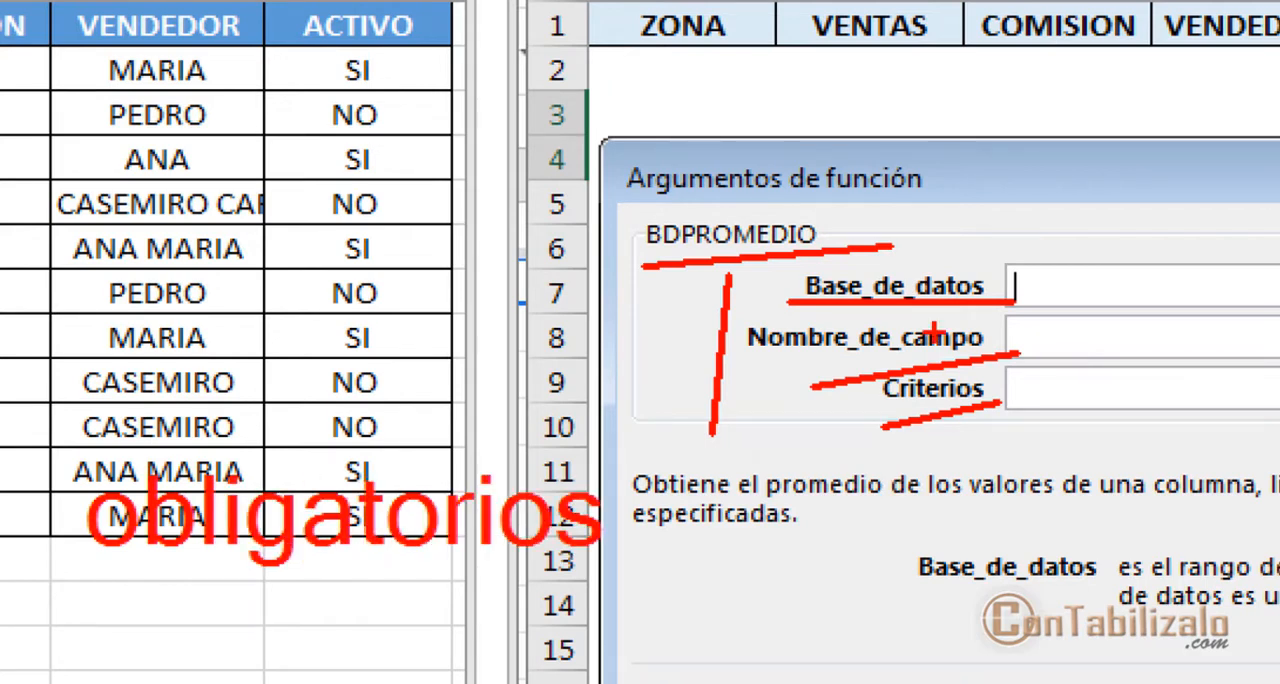
left_click_drag(852, 342, 776, 421)
left_click_drag(914, 416, 815, 478)
key("Escape")
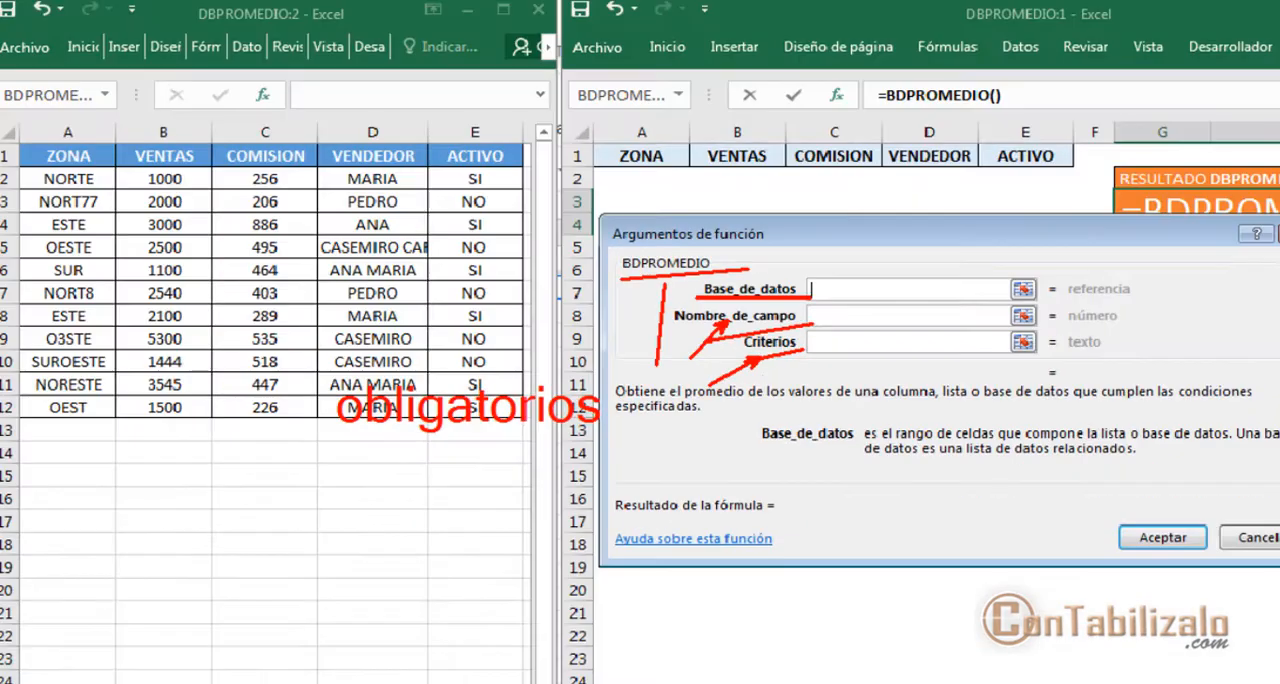
mouse_move(1088, 240)
left_mouse_down()
mouse_move(1154, 300)
mouse_move(1158, 281)
left_mouse_up()
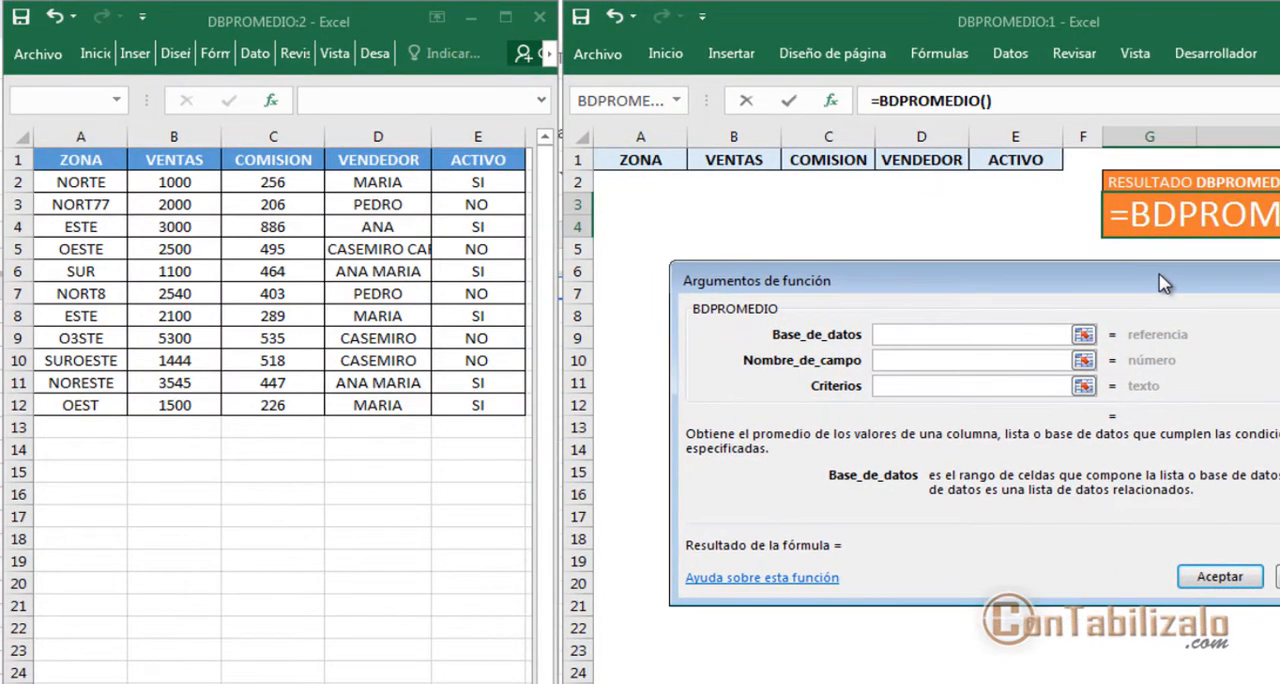
key("ctrl+2")
left_click_drag(712, 126, 712, 285)
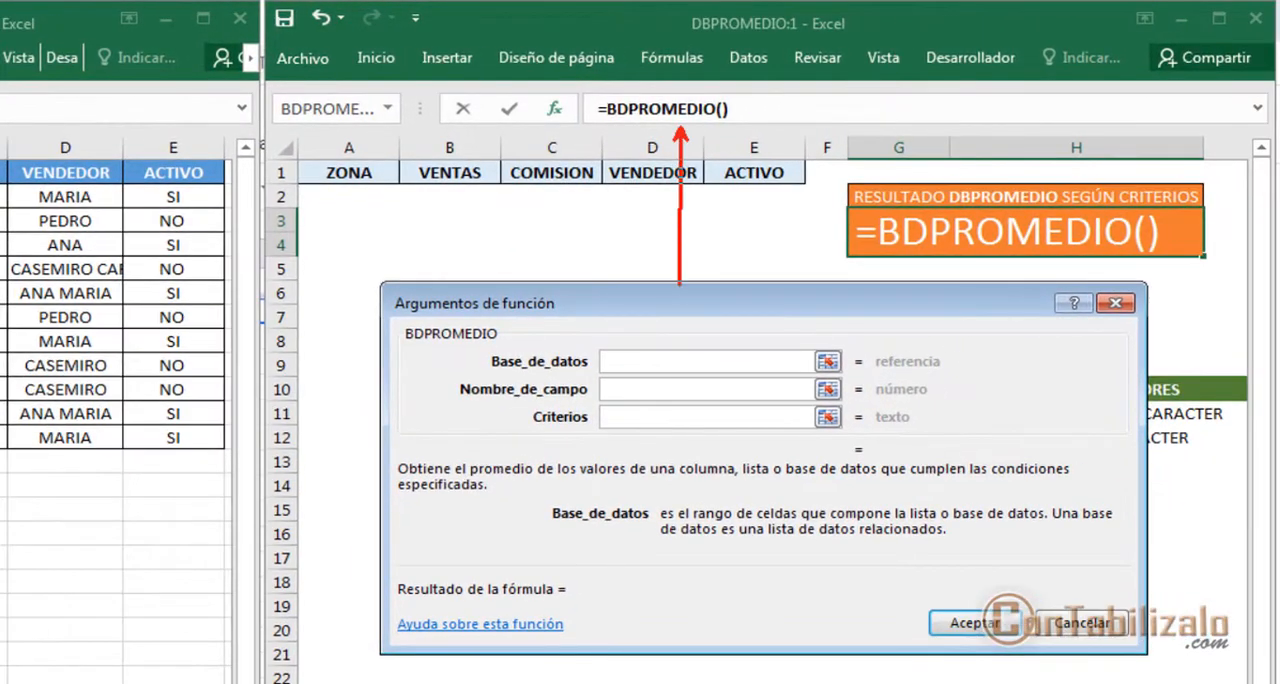
left_click_drag(937, 242, 845, 343)
left_click_drag(593, 121, 754, 121)
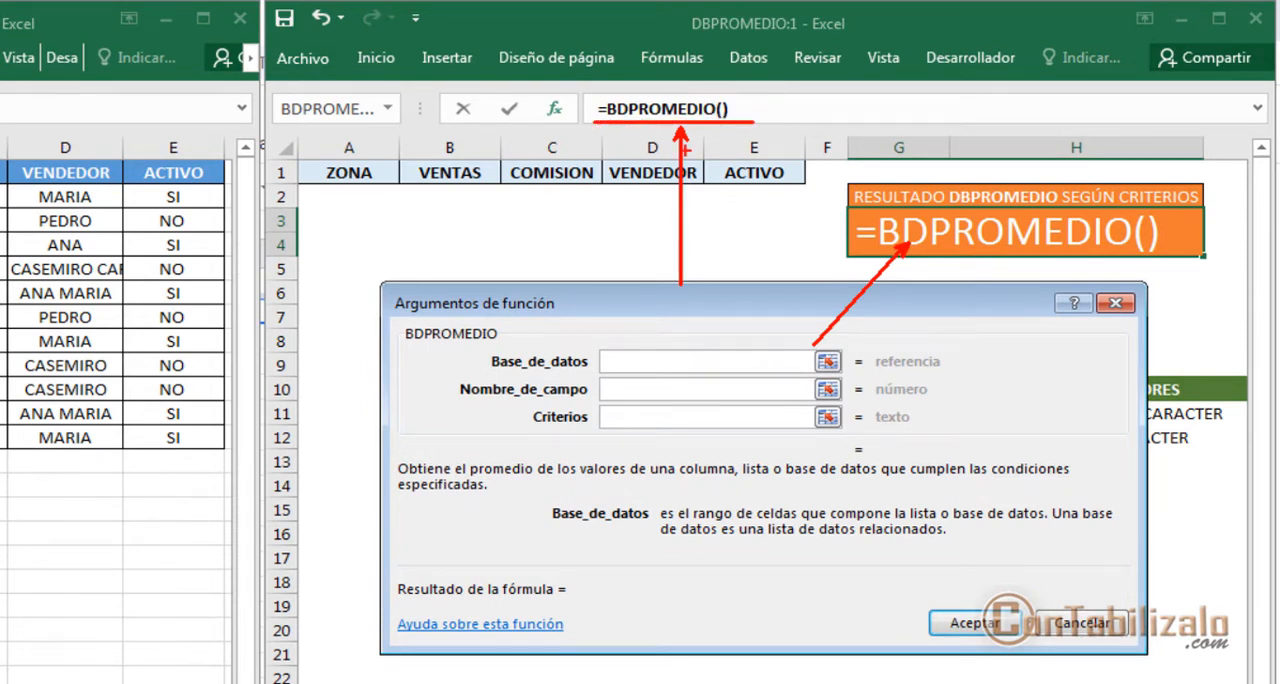
key("Escape")
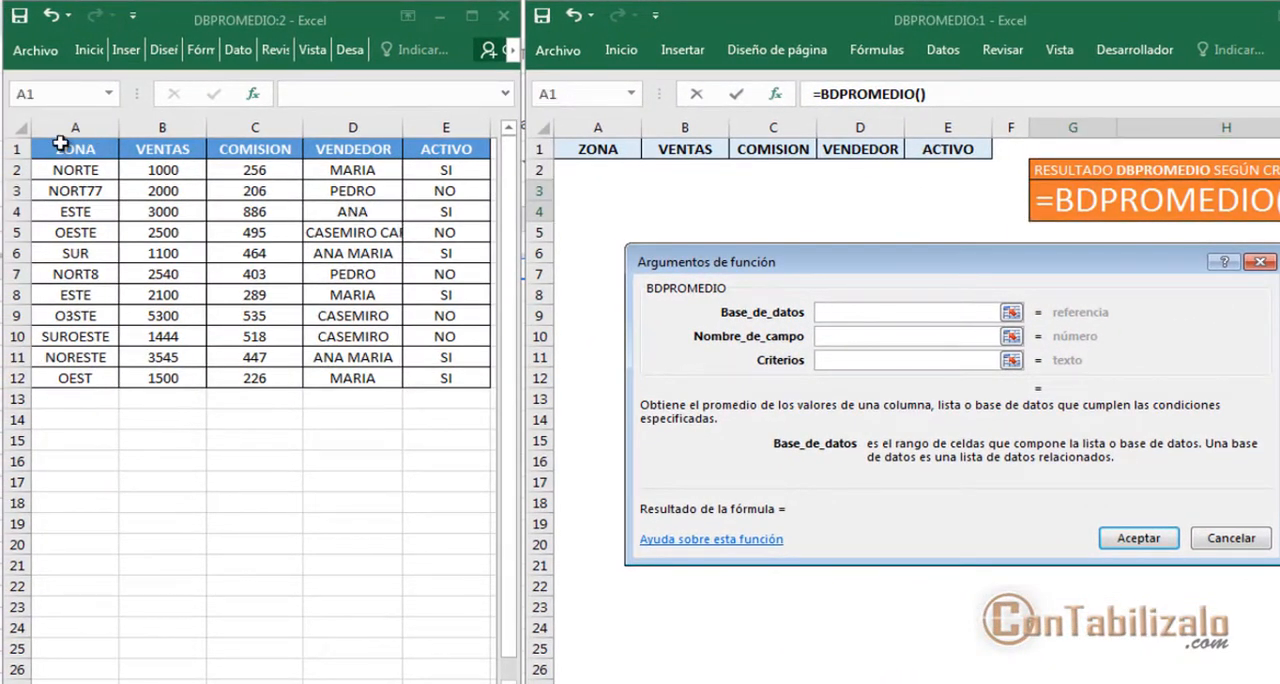
Set the Base_de_datos argument to the whole data table including headers, DATOS!A1:E12
left_click_drag(60, 145, 449, 375)
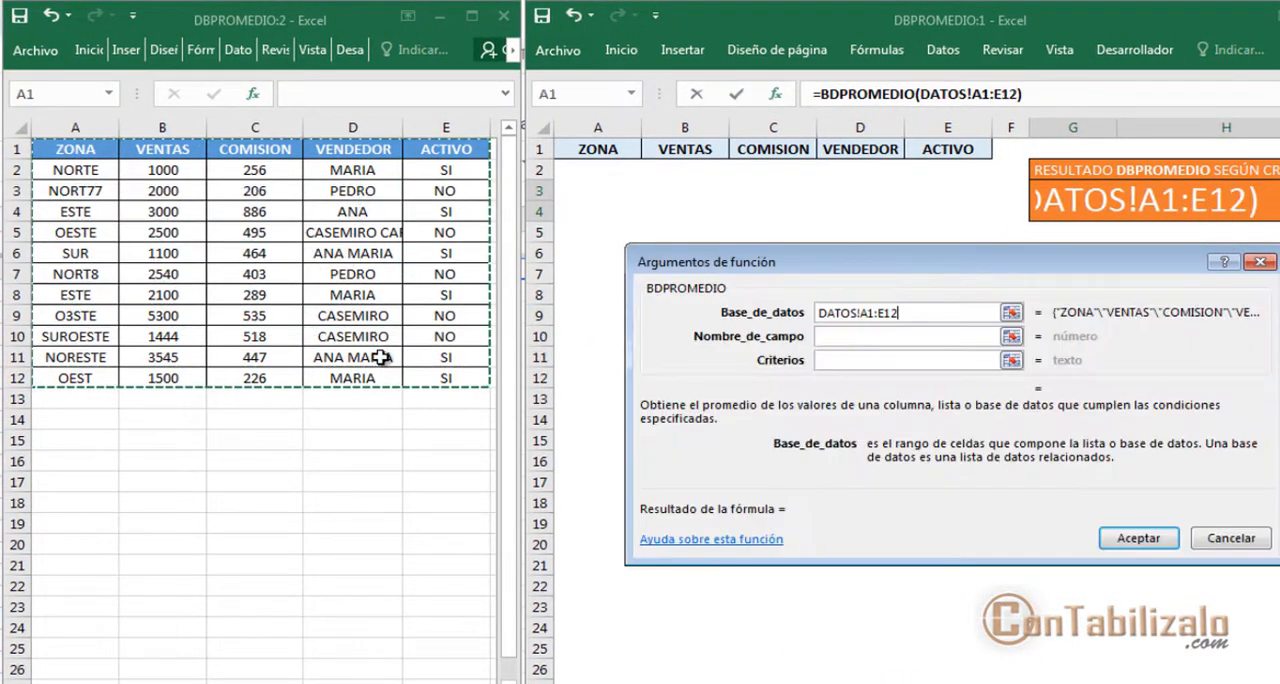
mouse_move(27, 157)
left_mouse_down()
mouse_move(450, 171)
mouse_move(480, 157)
left_mouse_up()
left_click_drag(334, 153, 334, 388)
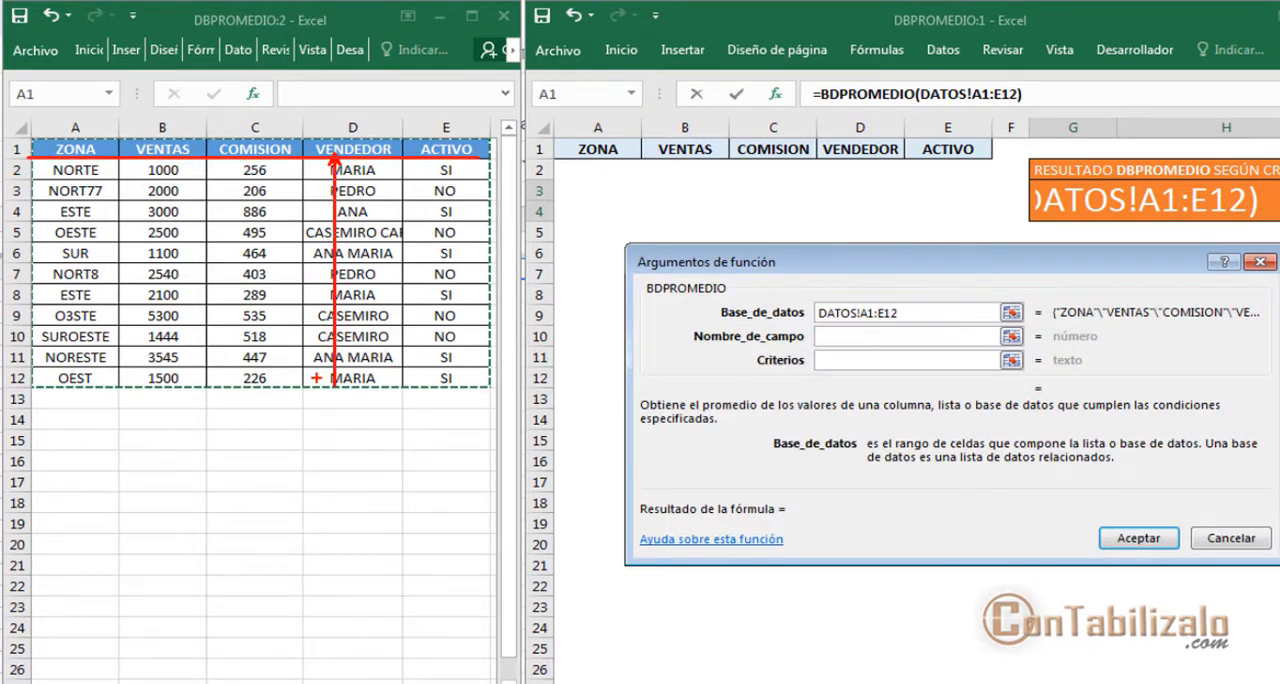
key("Escape")
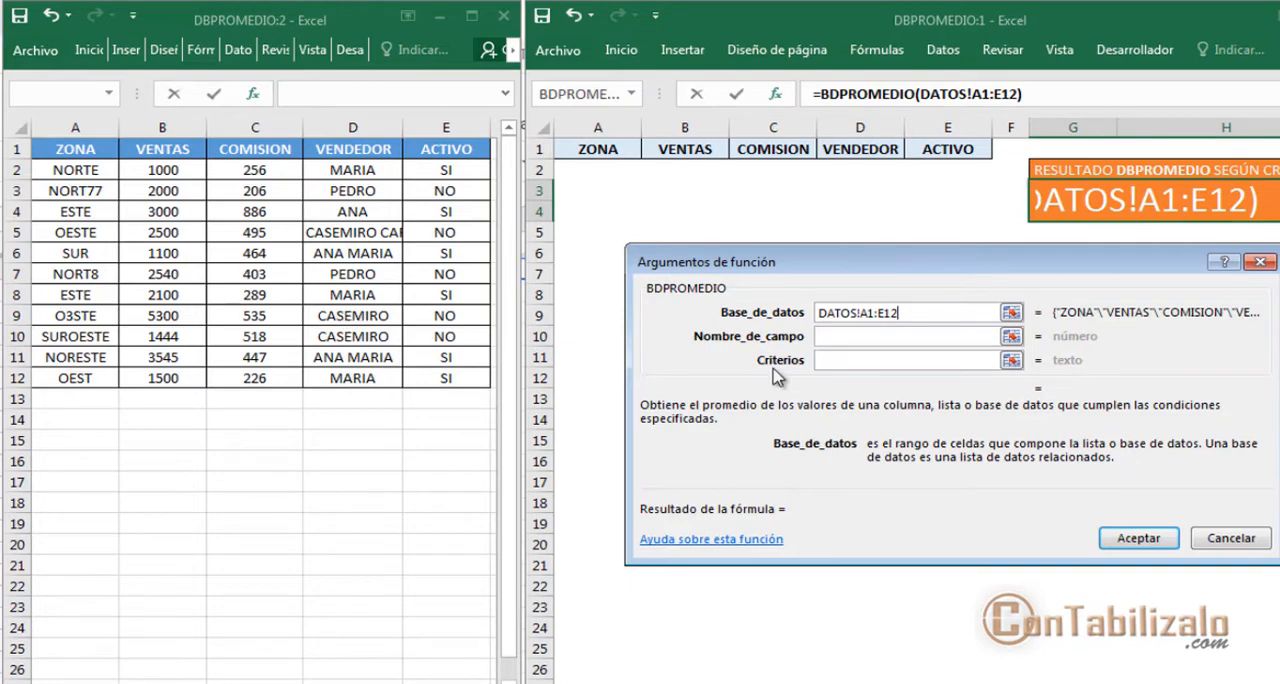
Set the Nombre_de_campo argument to the COMISION header cell of the data table, DATOS!C1
left_click(826, 336)
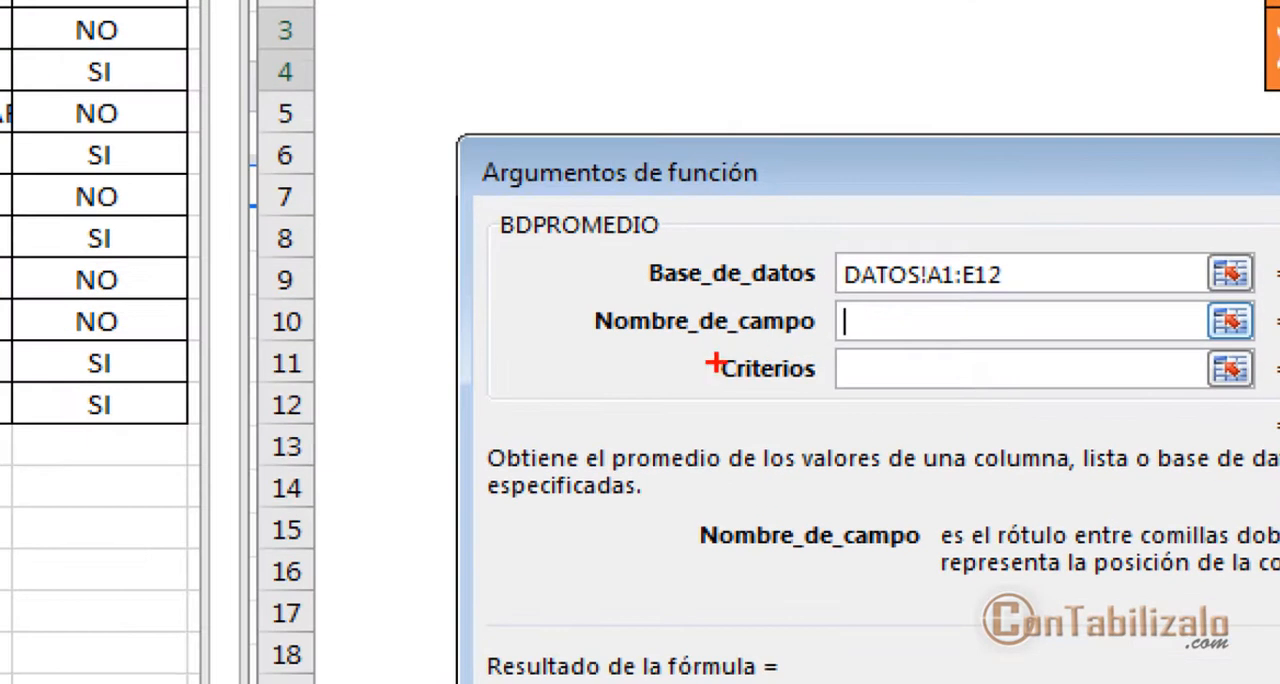
left_click_drag(707, 349, 799, 350)
key("Escape")
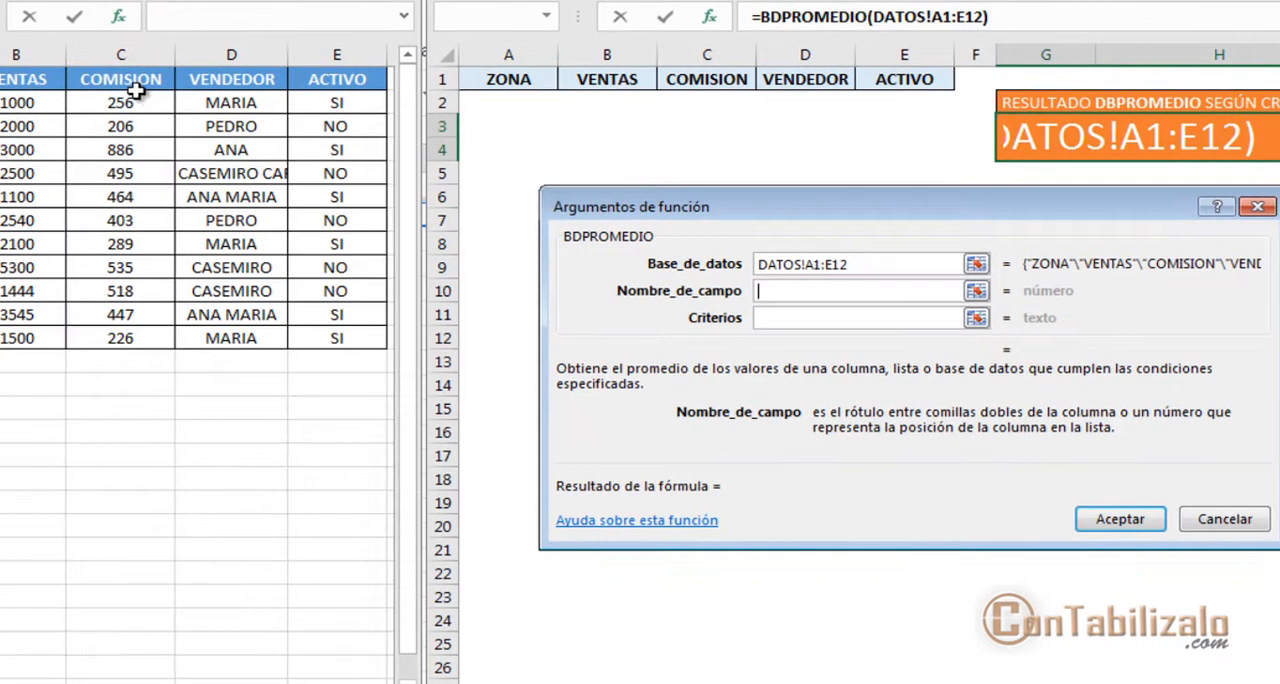
left_click(128, 82)
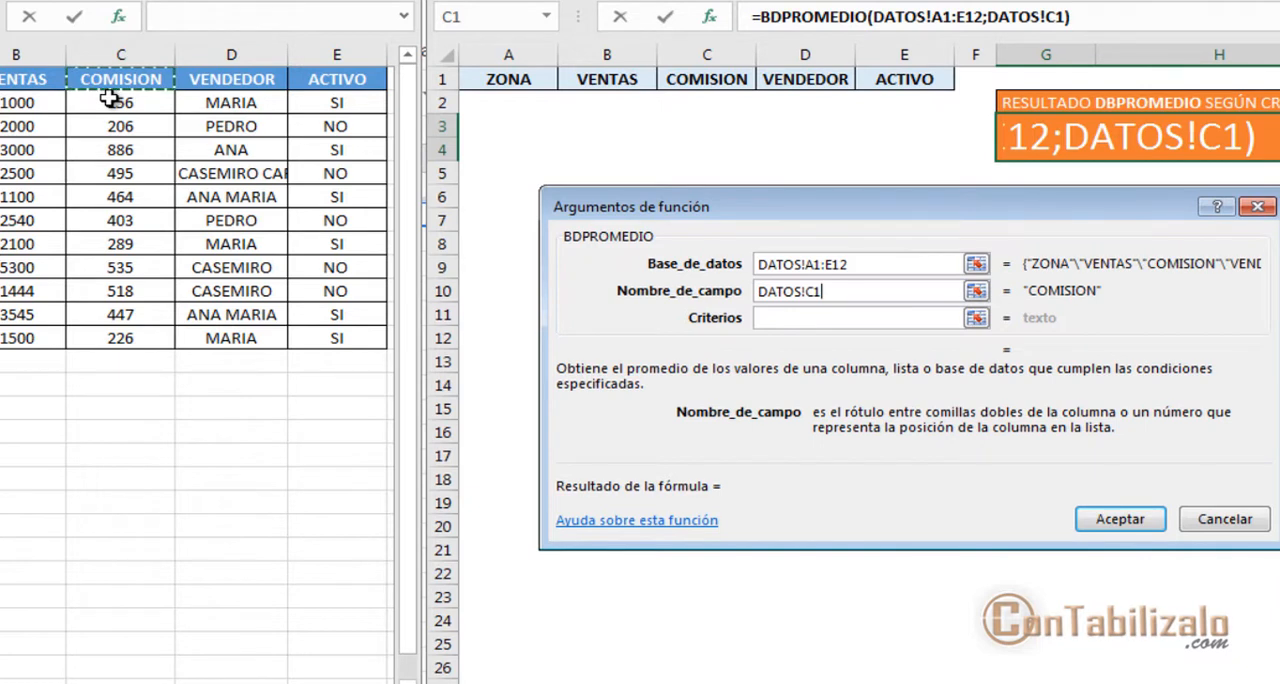
left_click(8, 88)
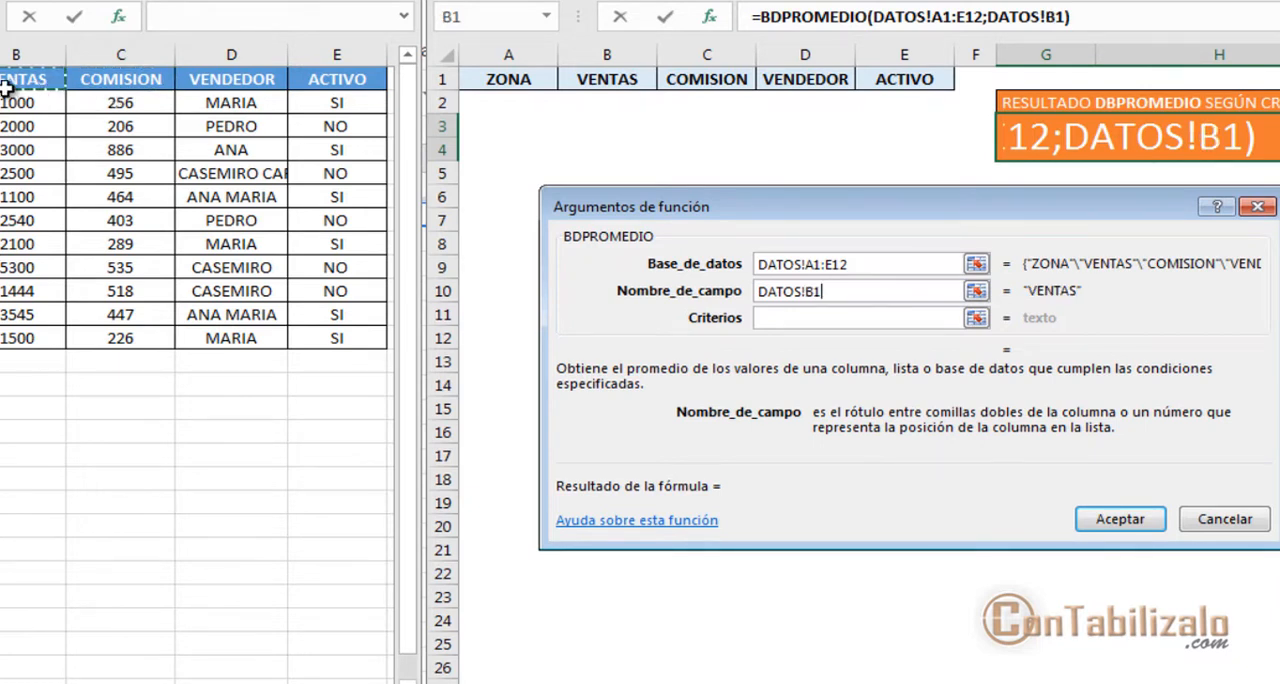
left_click(118, 82)
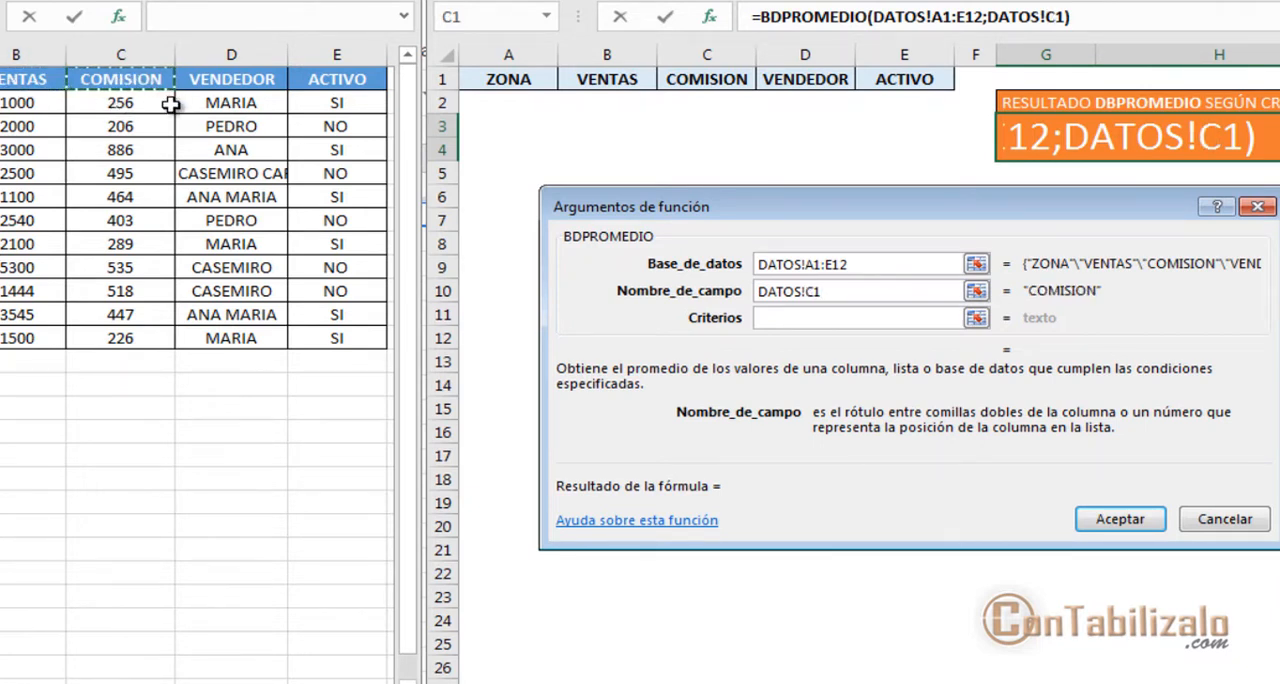
Set the Criterios argument to the criteria headers plus the blank row beneath them, A1:E2
key("Return")
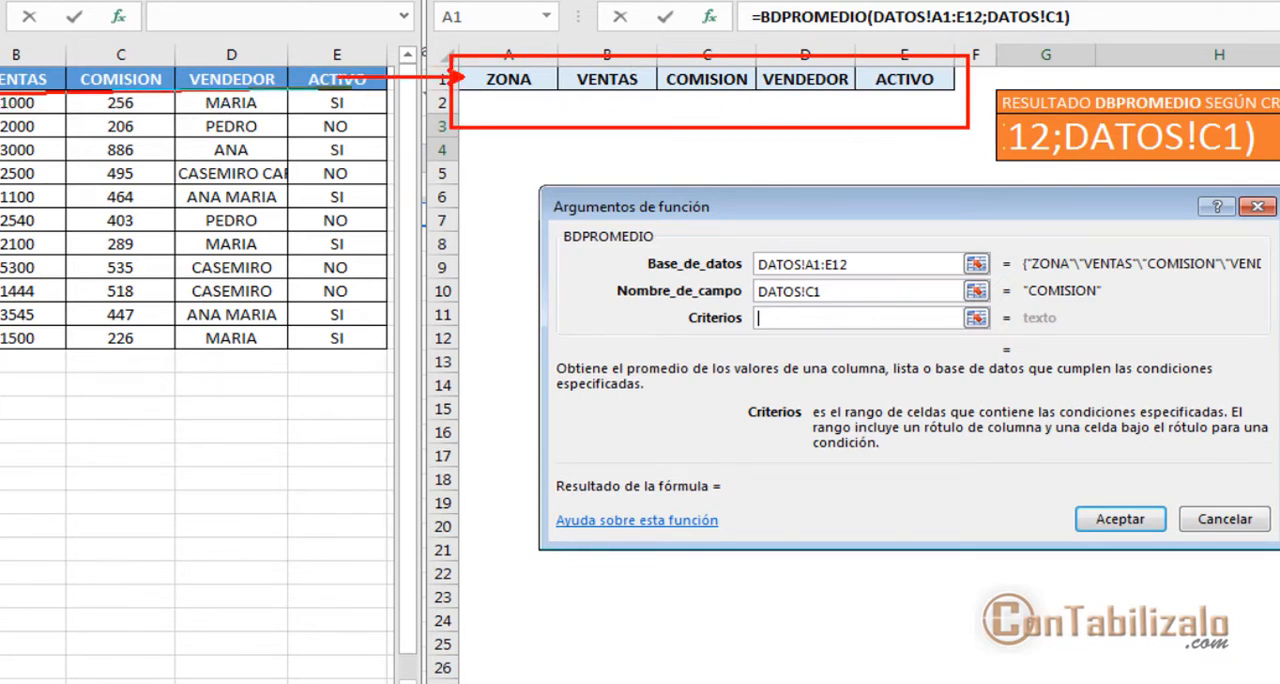
left_click_drag(500, 82, 933, 108)
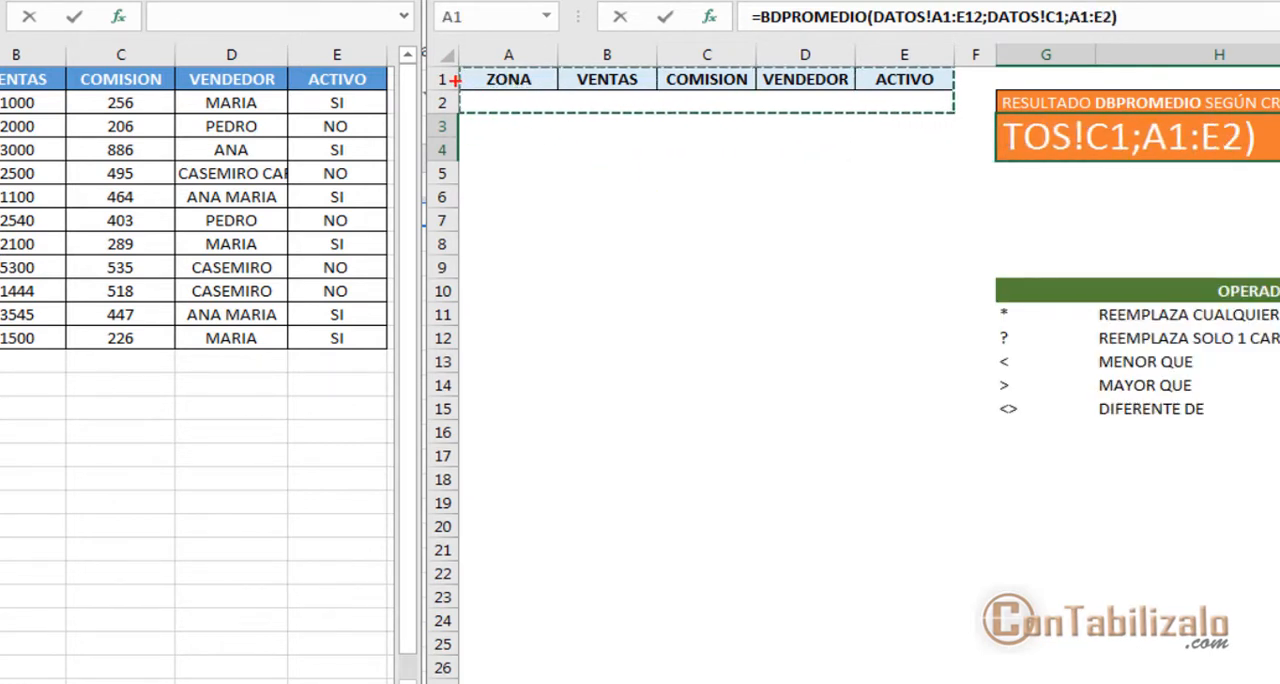
left_click_drag(450, 88, 954, 88)
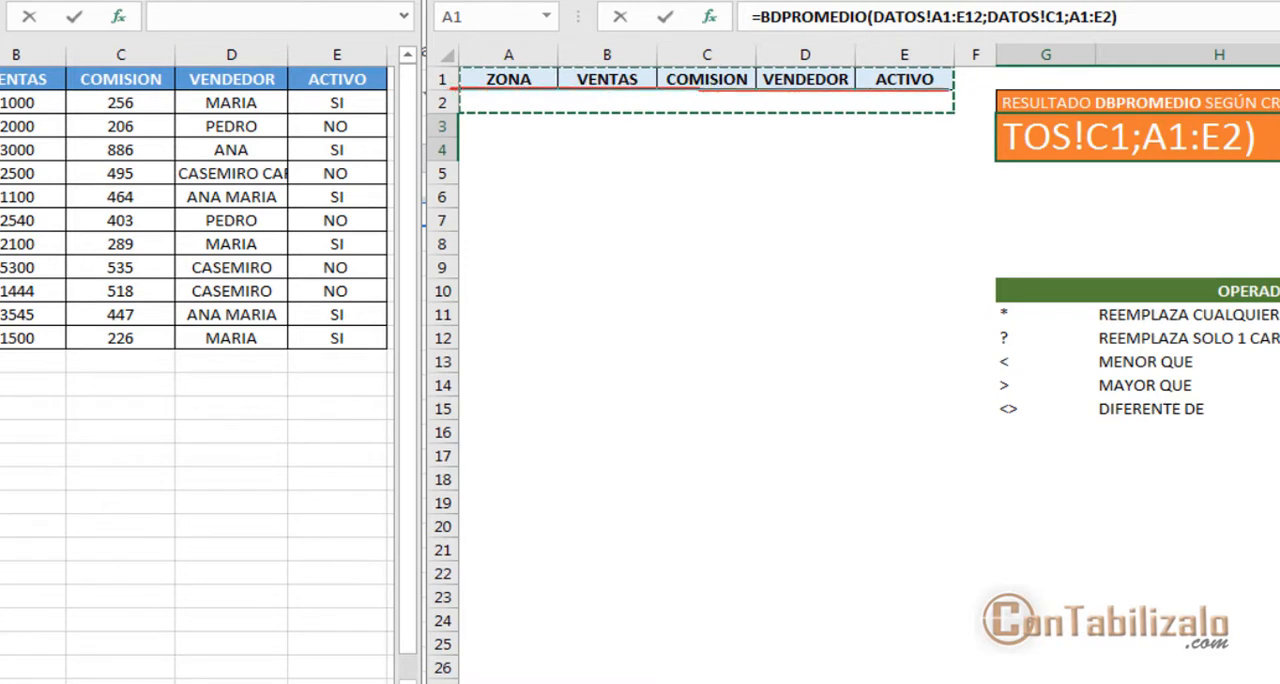
mouse_move(446, 56)
left_mouse_down()
mouse_move(504, 96)
mouse_move(808, 124)
mouse_move(962, 120)
left_mouse_up()
left_click_drag(968, 76, 1046, 72)
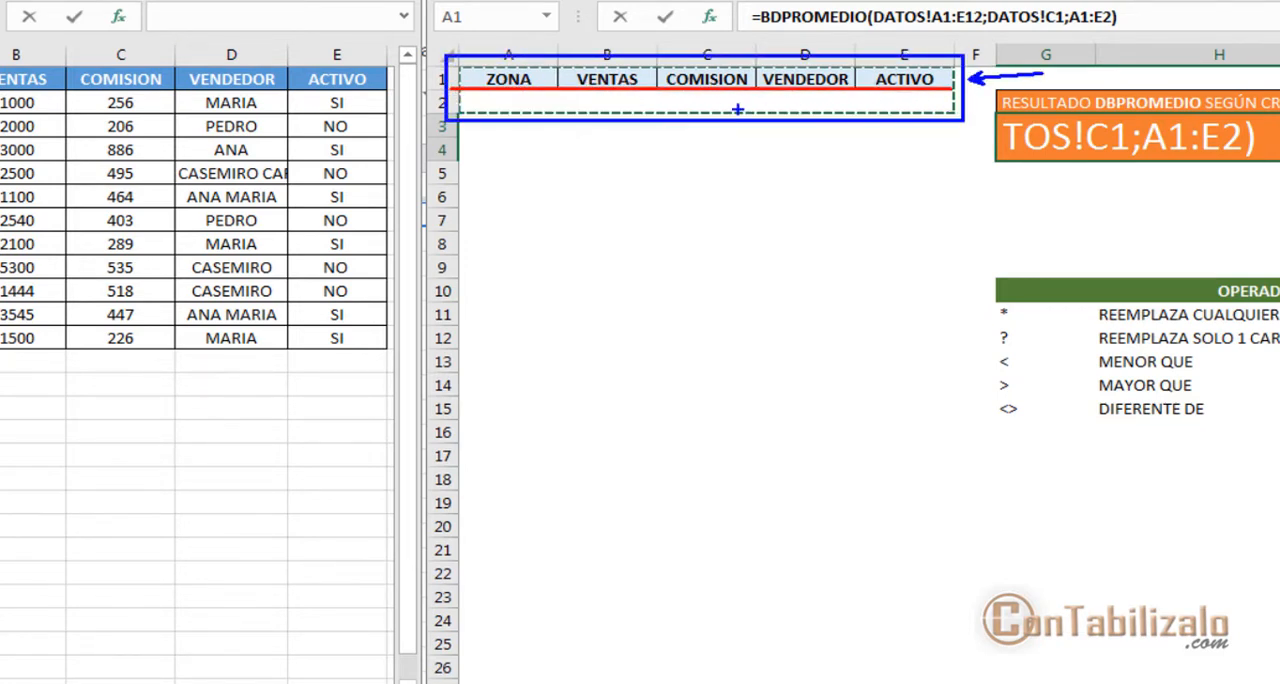
left_click_drag(482, 107, 285, 107)
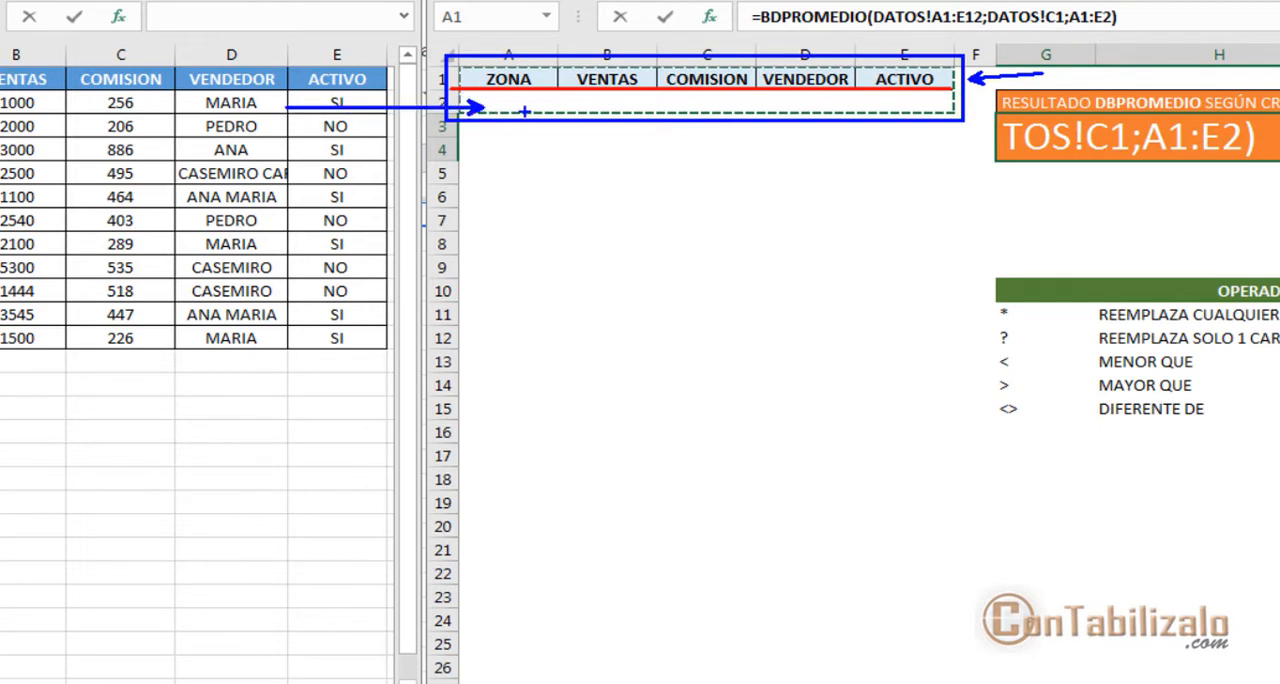
left_click_drag(538, 102, 944, 102)
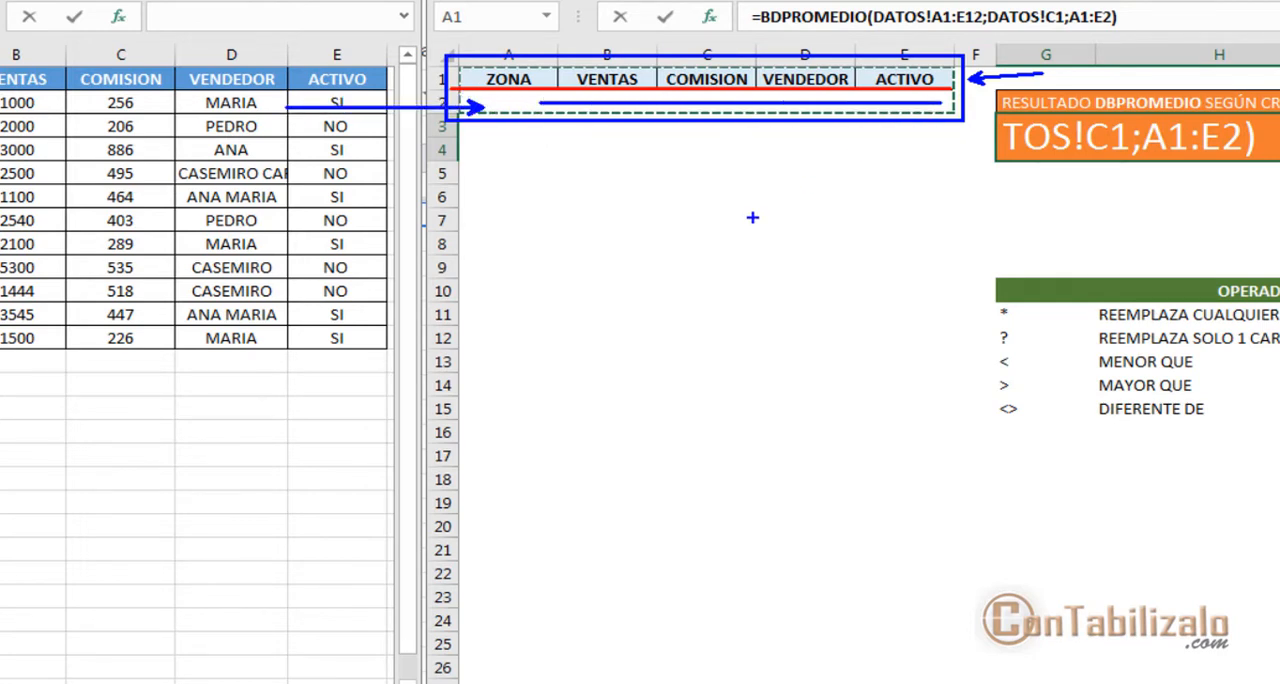
key("Escape")
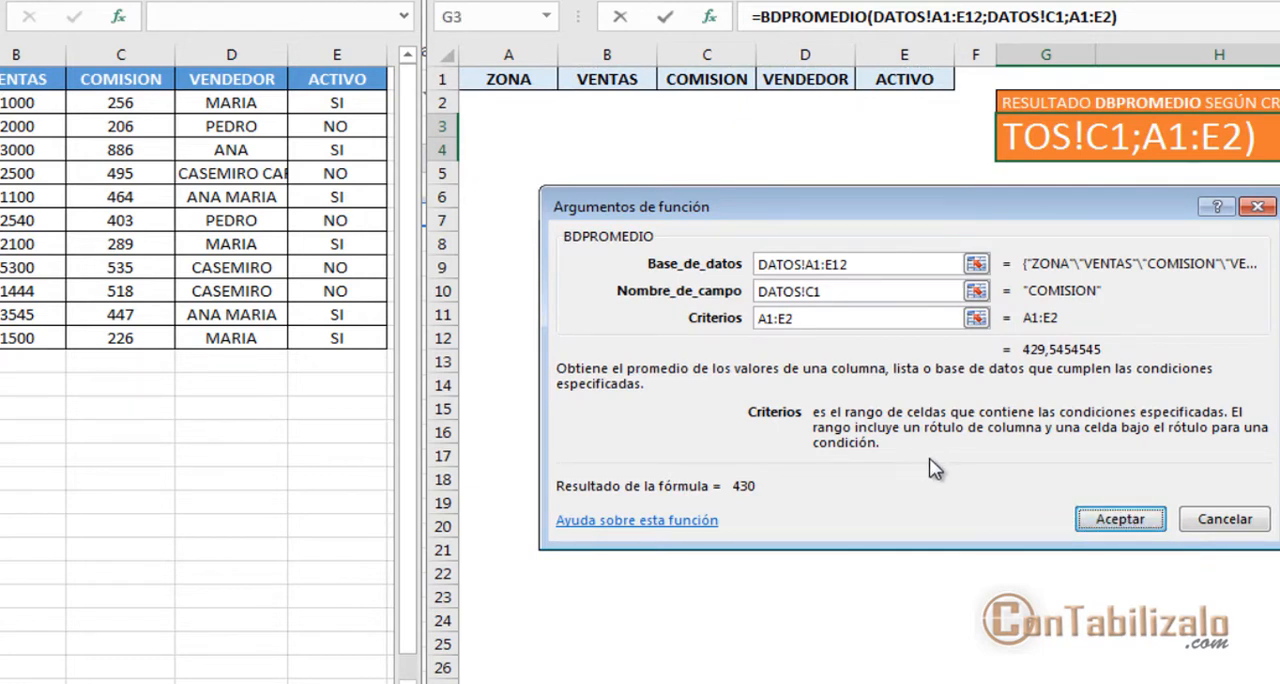
Check the formula result against the COMISION column and confirm the BDPROMEDIO formula in G3
left_click_drag(728, 462, 782, 508)
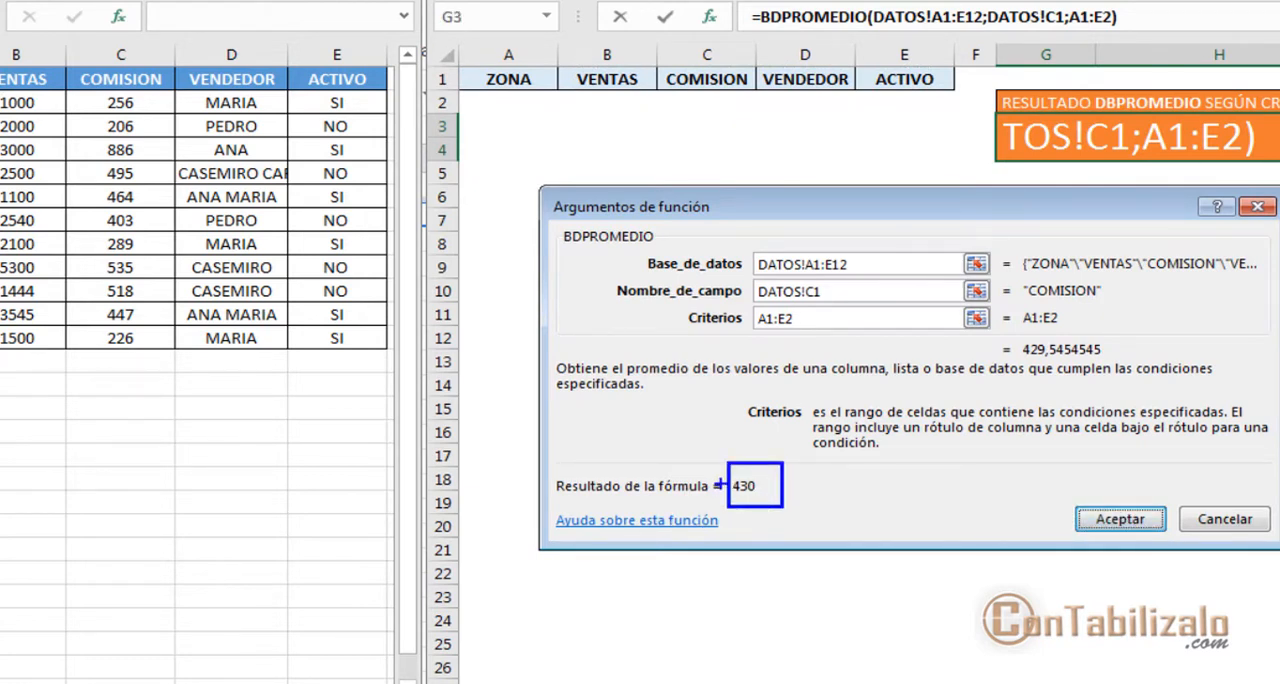
mouse_move(720, 483)
left_mouse_down()
mouse_move(254, 398)
mouse_move(155, 358)
left_mouse_up()
left_click_drag(54, 88, 178, 372)
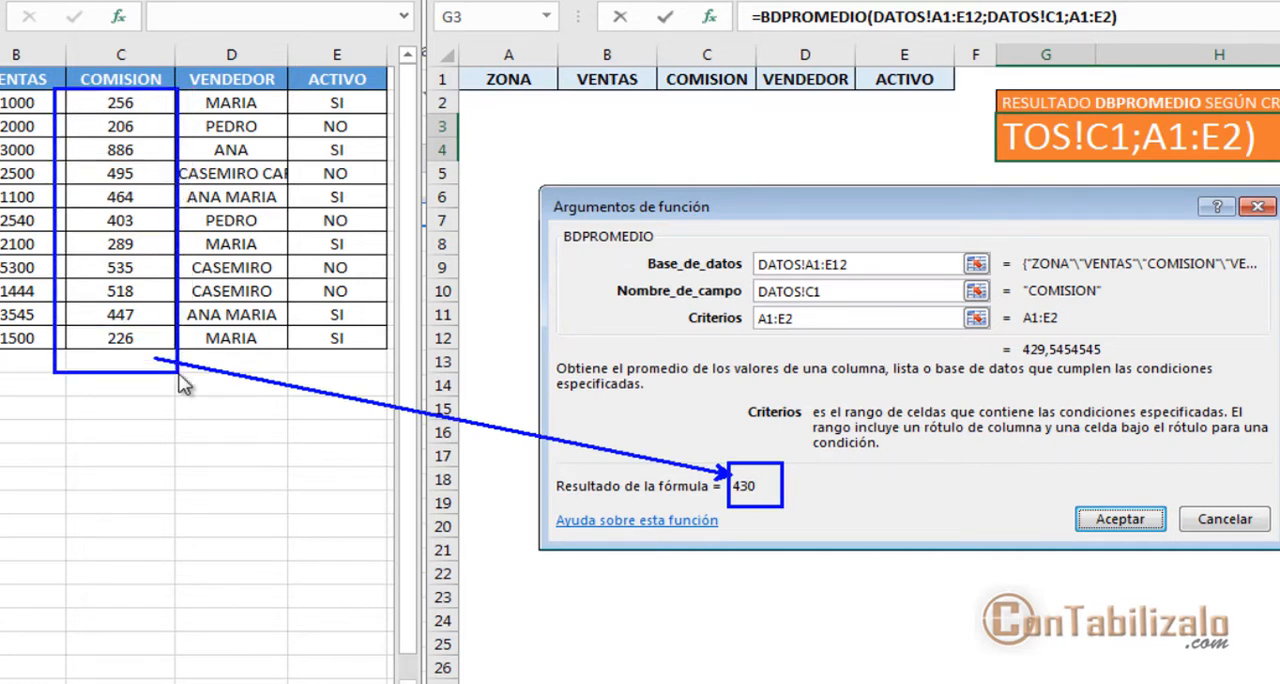
key("Escape")
left_click(1120, 519)
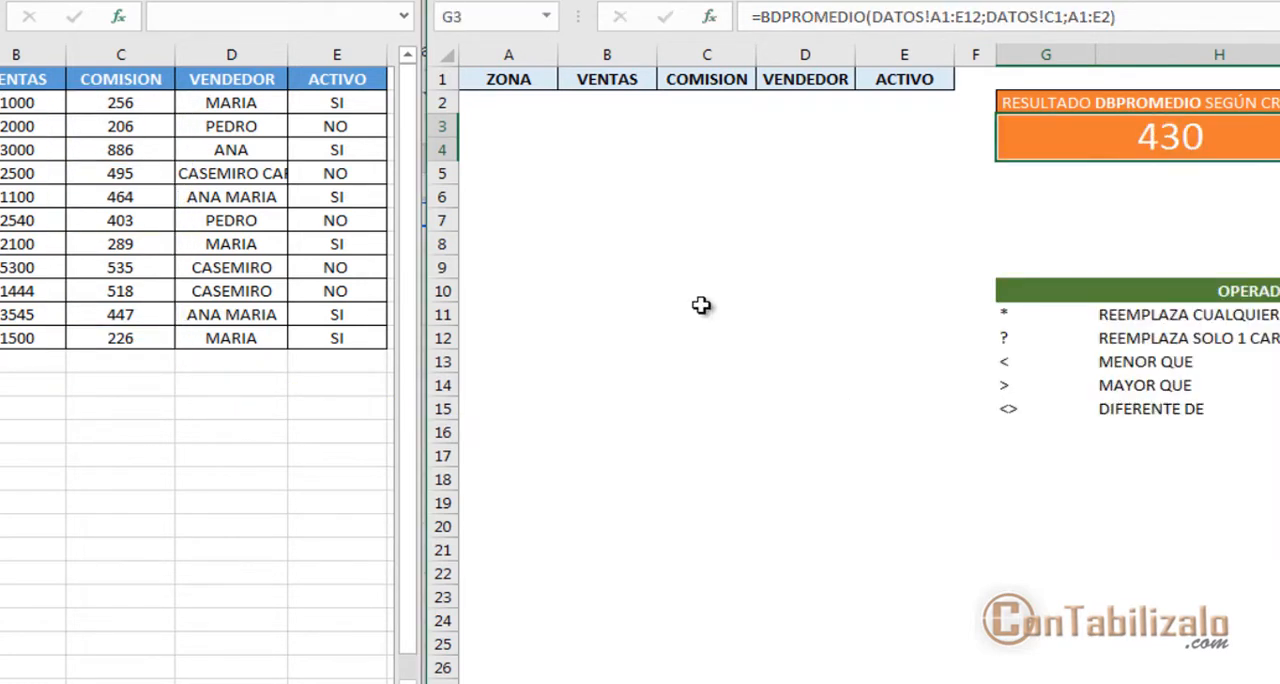
left_click_drag(485, 111, 548, 118)
left_click_drag(584, 100, 950, 104)
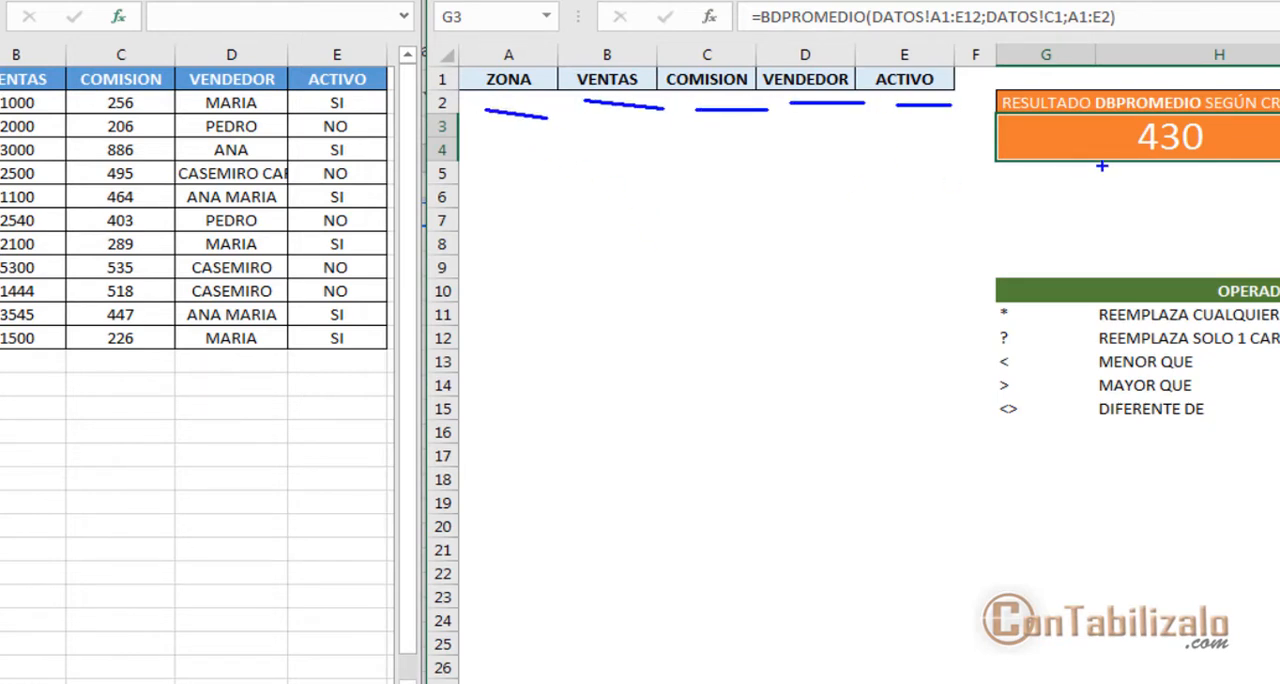
left_click_drag(1122, 143, 904, 306)
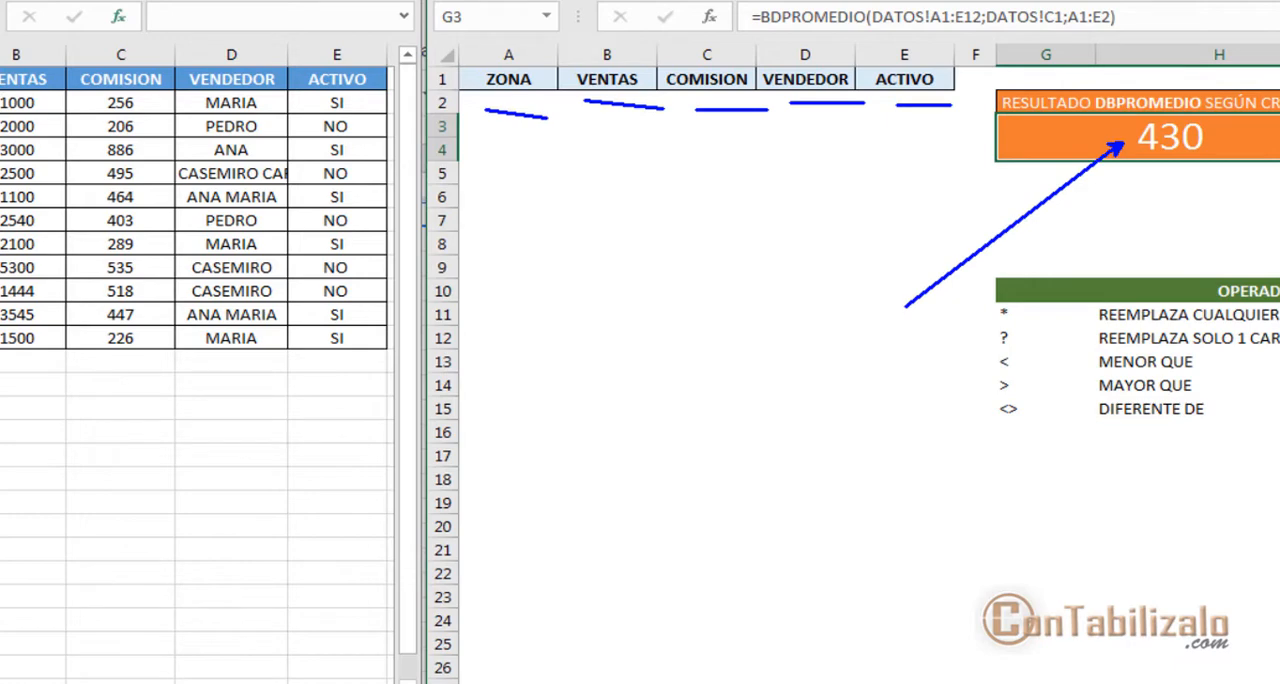
key("Escape")
Enter oeste as the ZONA criterion in A2 and check the BDPROMEDIO result
left_click(543, 106)
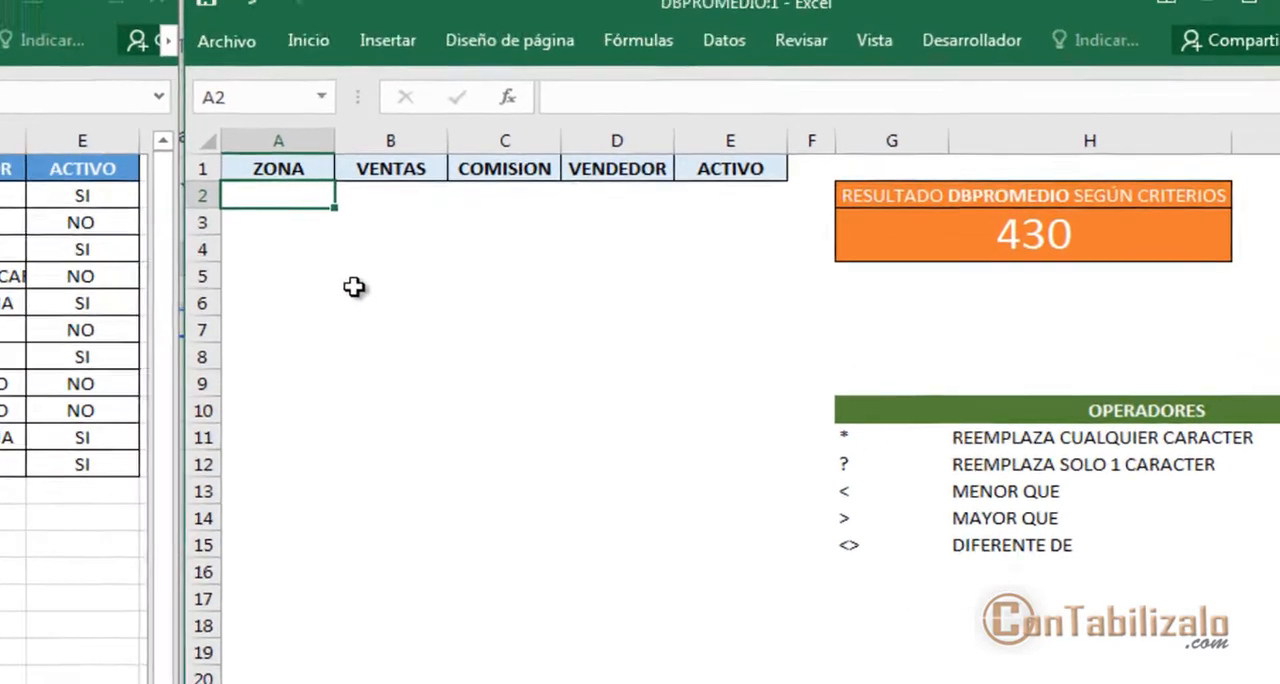
type("oee")
key("BackSpace")
type("ste")
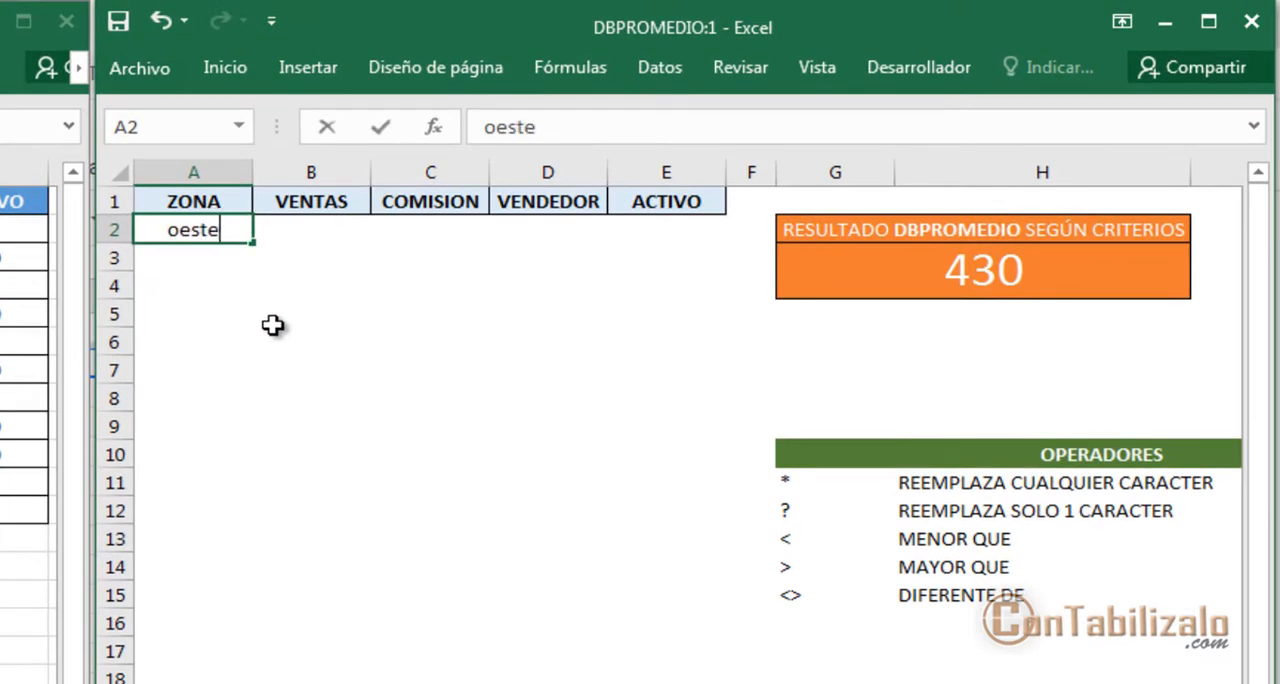
key("Return")
left_click_drag(903, 280, 585, 359)
key("Escape")
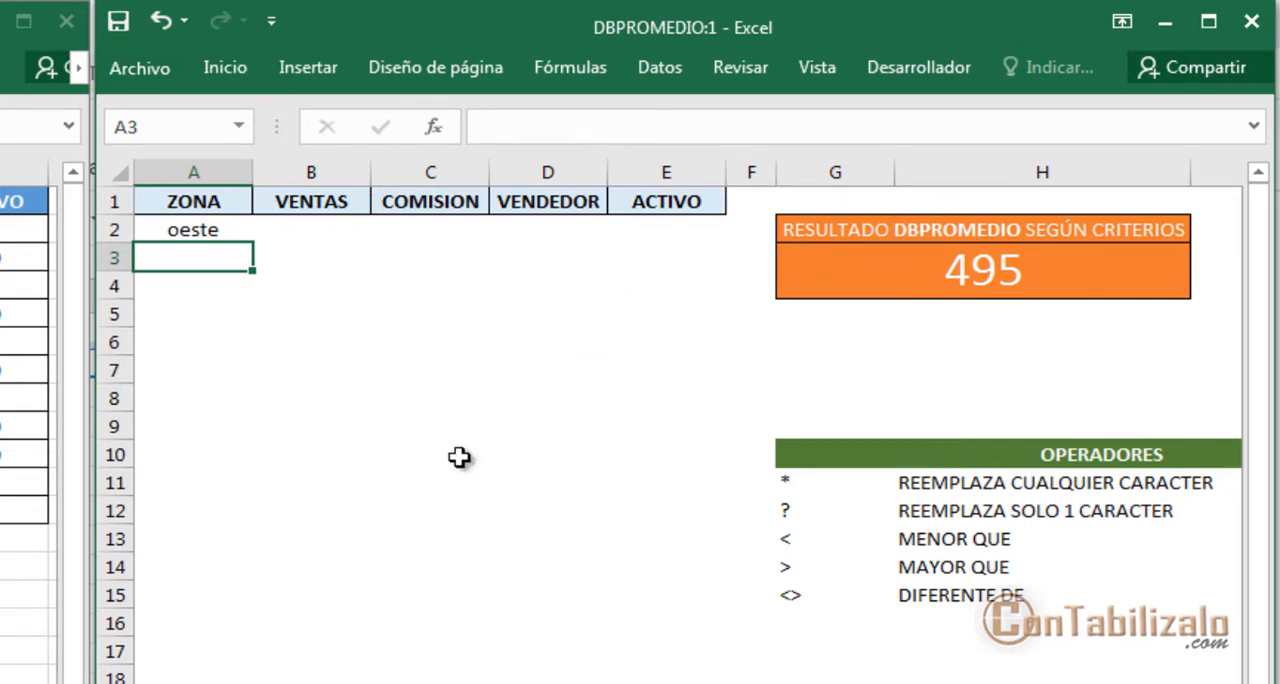
Review the comparison operators and enter >300 as the VENTAS criterion in B2
key("ctrl+2")
left_click_drag(752, 541, 770, 631)
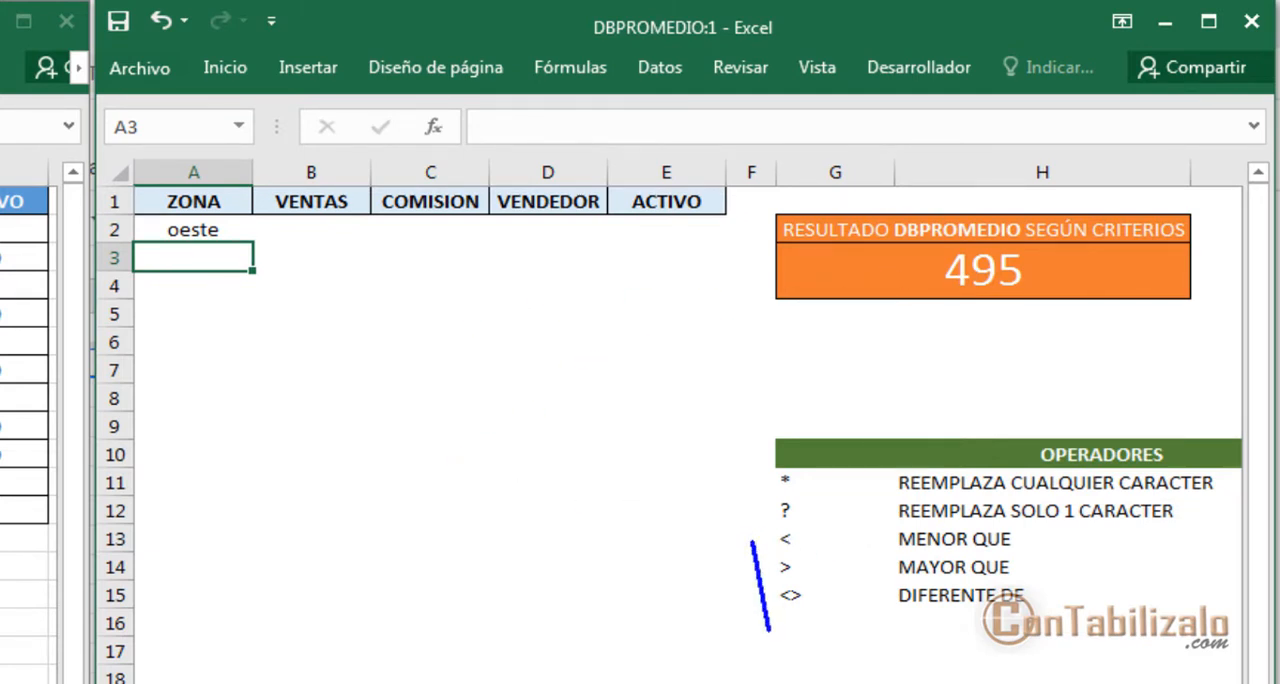
left_click_drag(752, 581, 315, 229)
key("Escape")
left_click(300, 236)
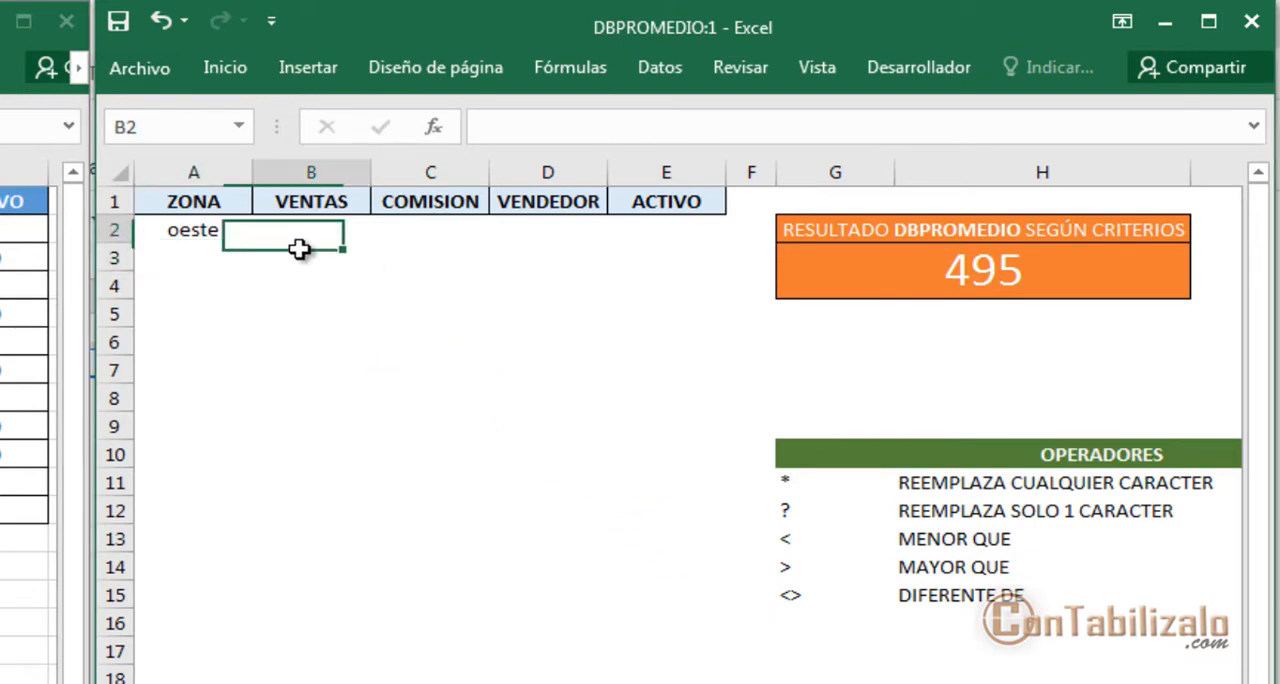
type(">")
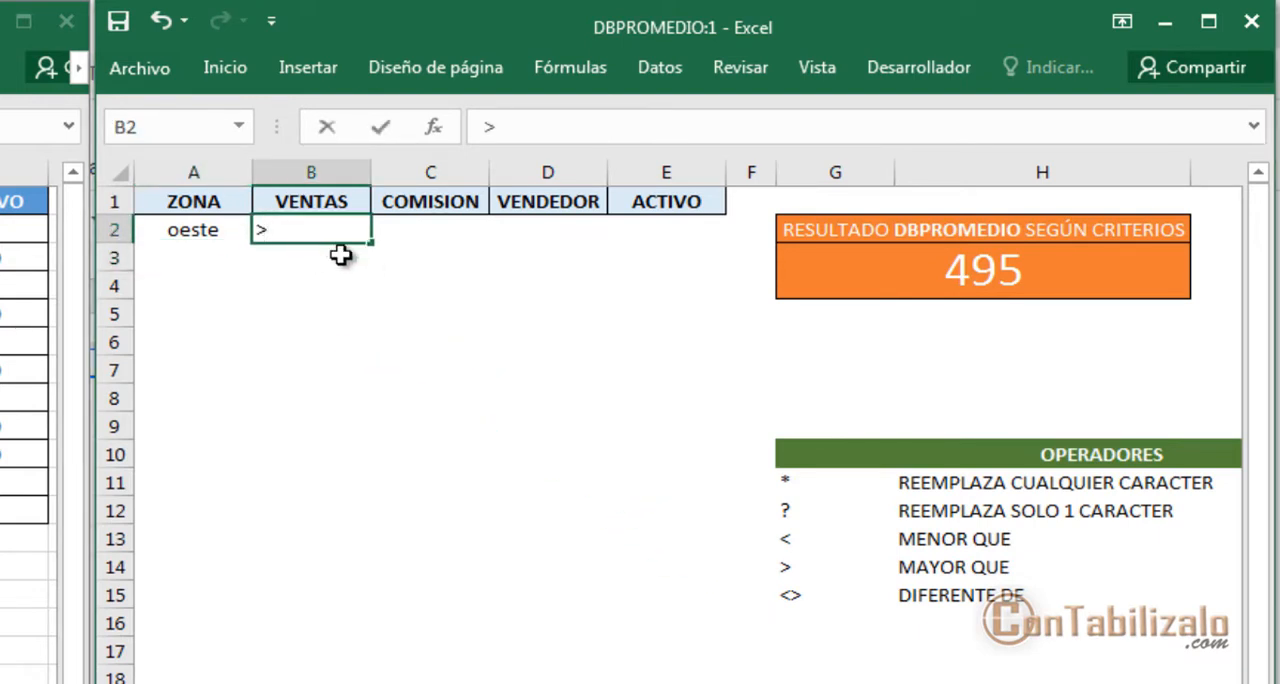
type("2")
type("300")
key("Return")
key("Up")
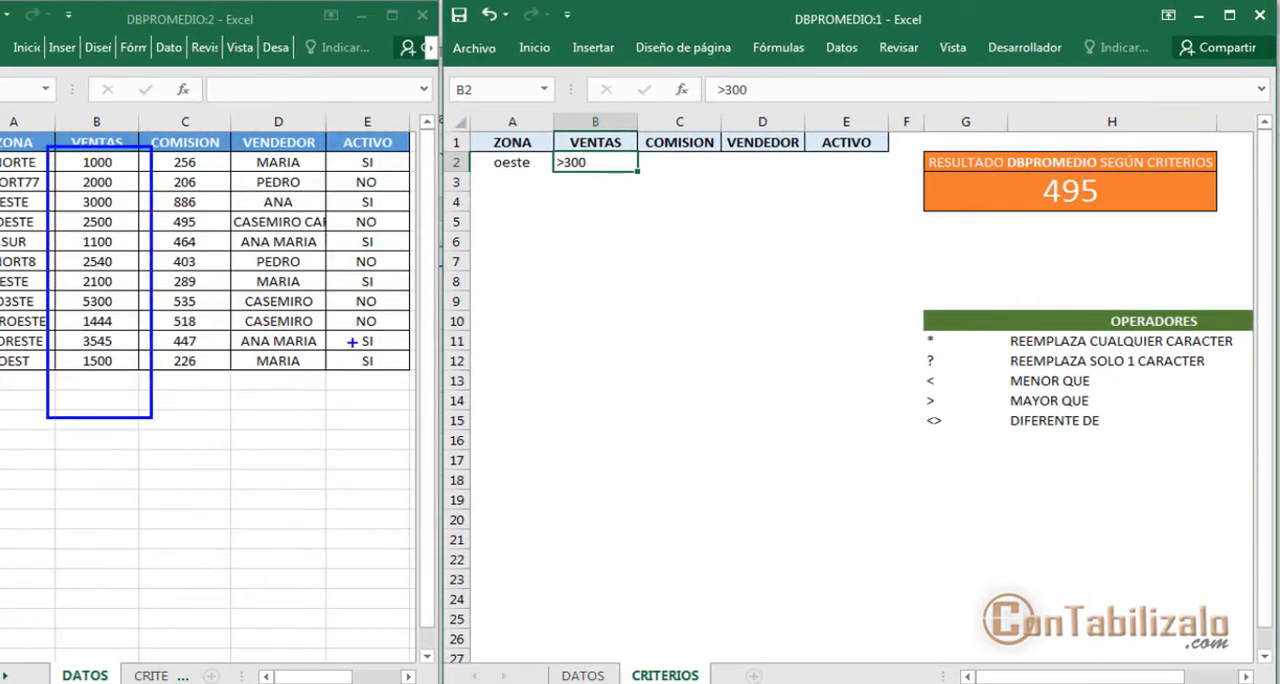
Change the VENTAS criterion in B2 to >3000 and compare both criteria with the OESTE row of the data table
double_click(580, 163)
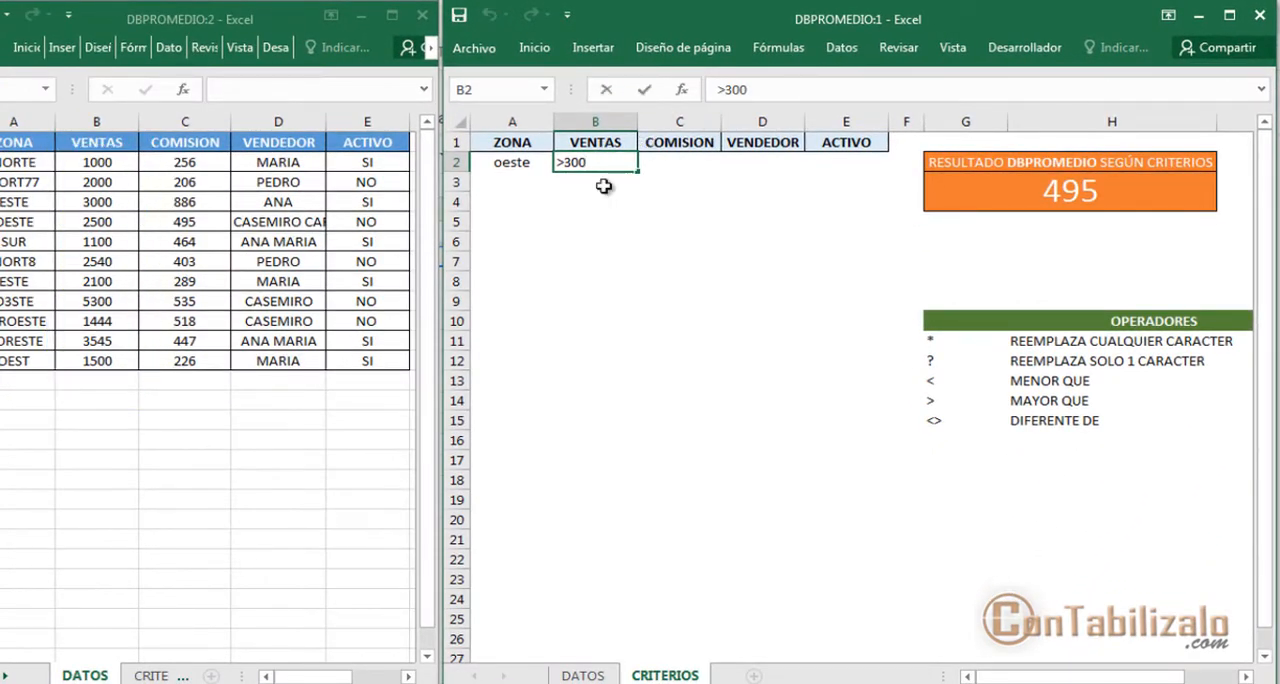
type("0")
key("Return")
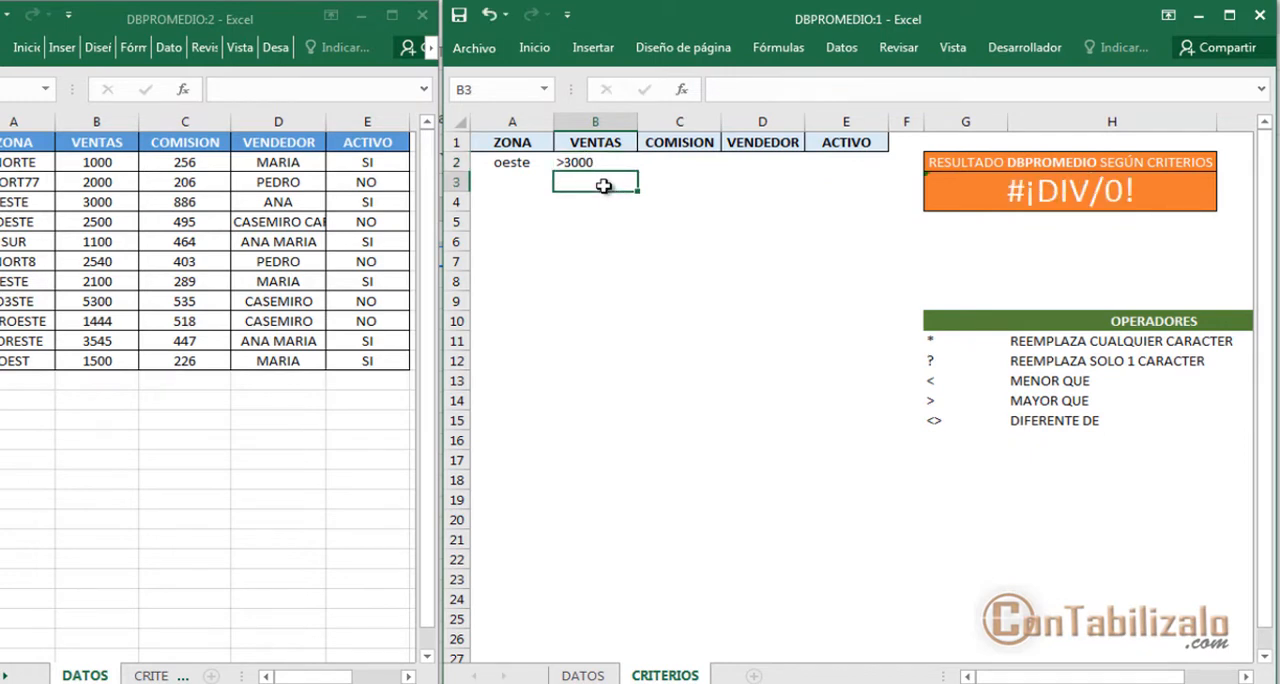
key("Up")
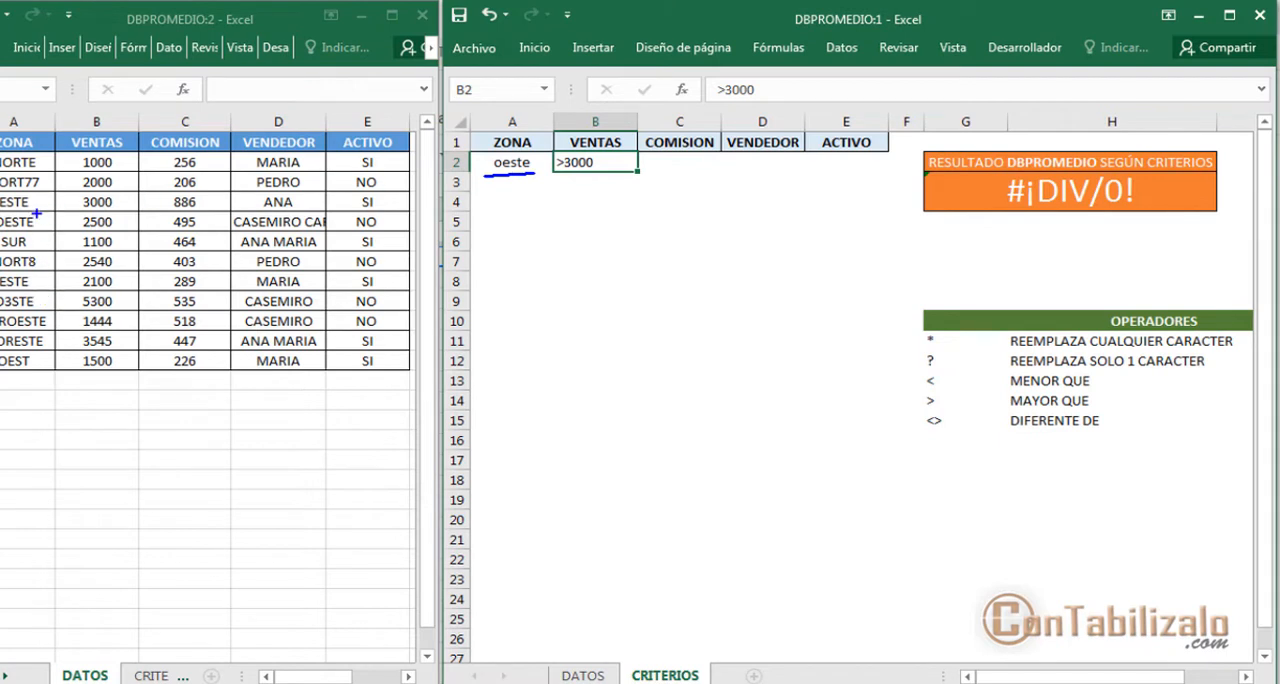
mouse_move(36, 213)
left_mouse_down()
mouse_move(586, 171)
mouse_move(507, 177)
left_mouse_up()
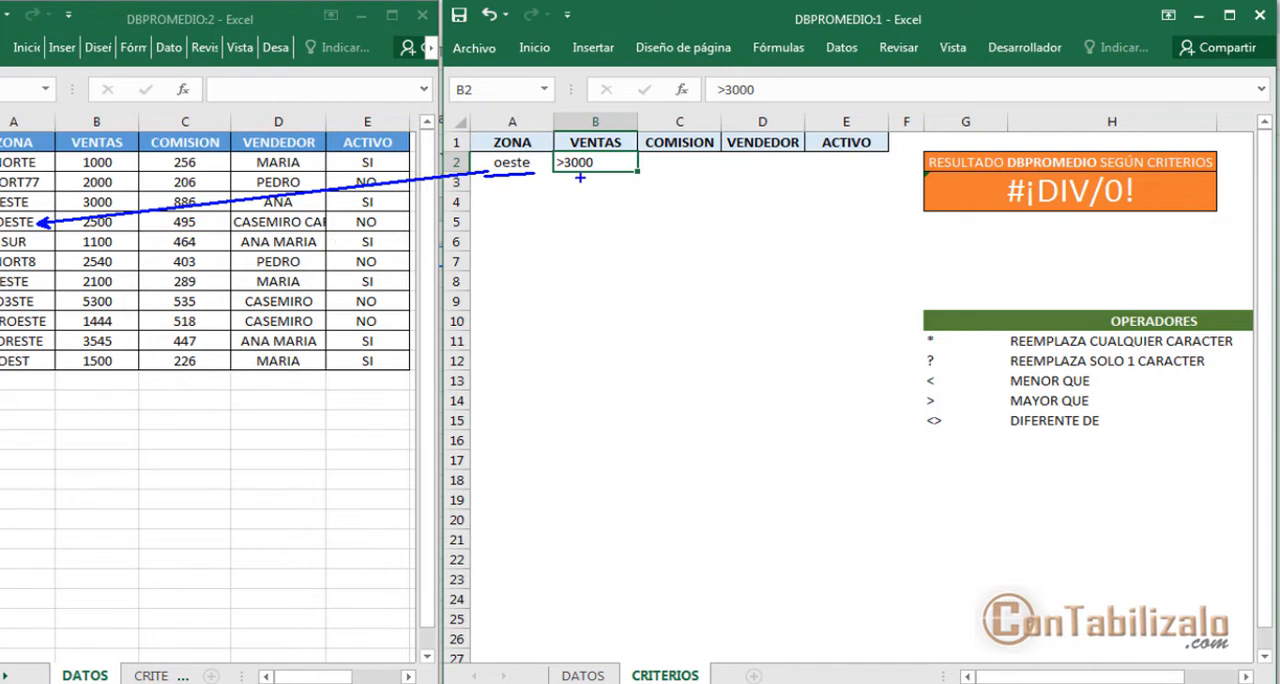
left_click_drag(580, 177, 581, 315)
key("Escape")
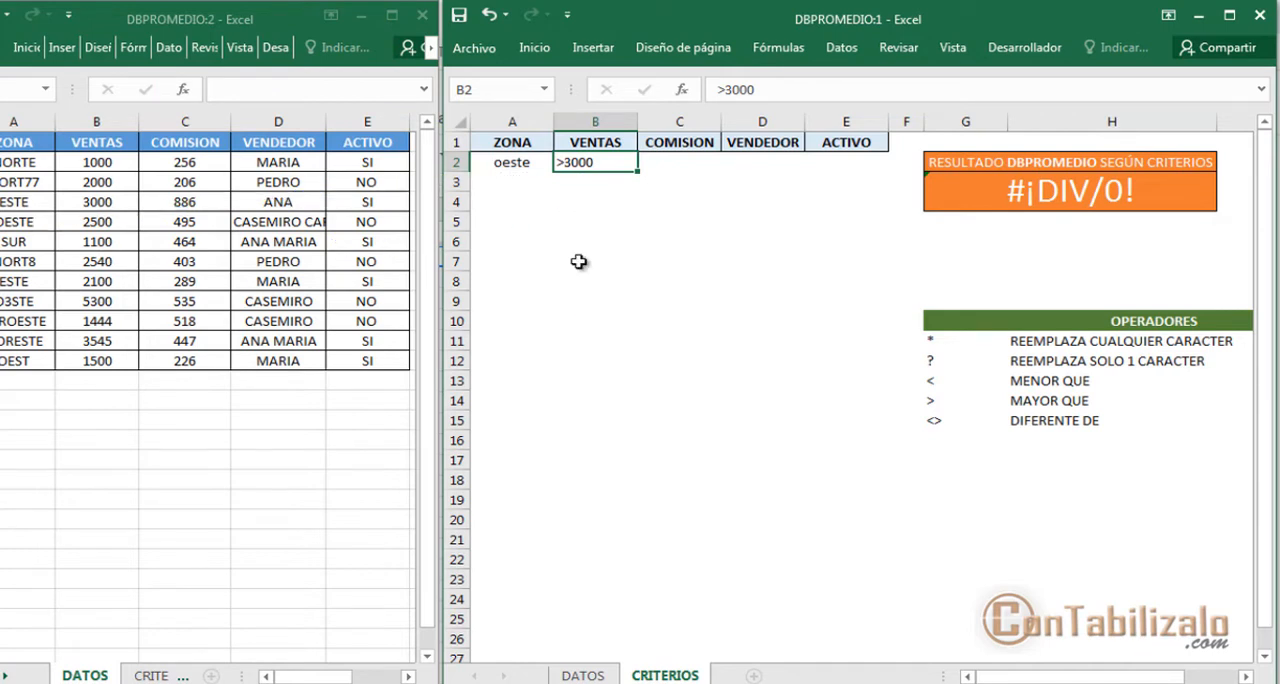
Clear the ZONA criterion in A2, set the ACTIVO criterion in E2 to si, and compare it with the data's ACTIVO column
key("Left")
key("Delete")
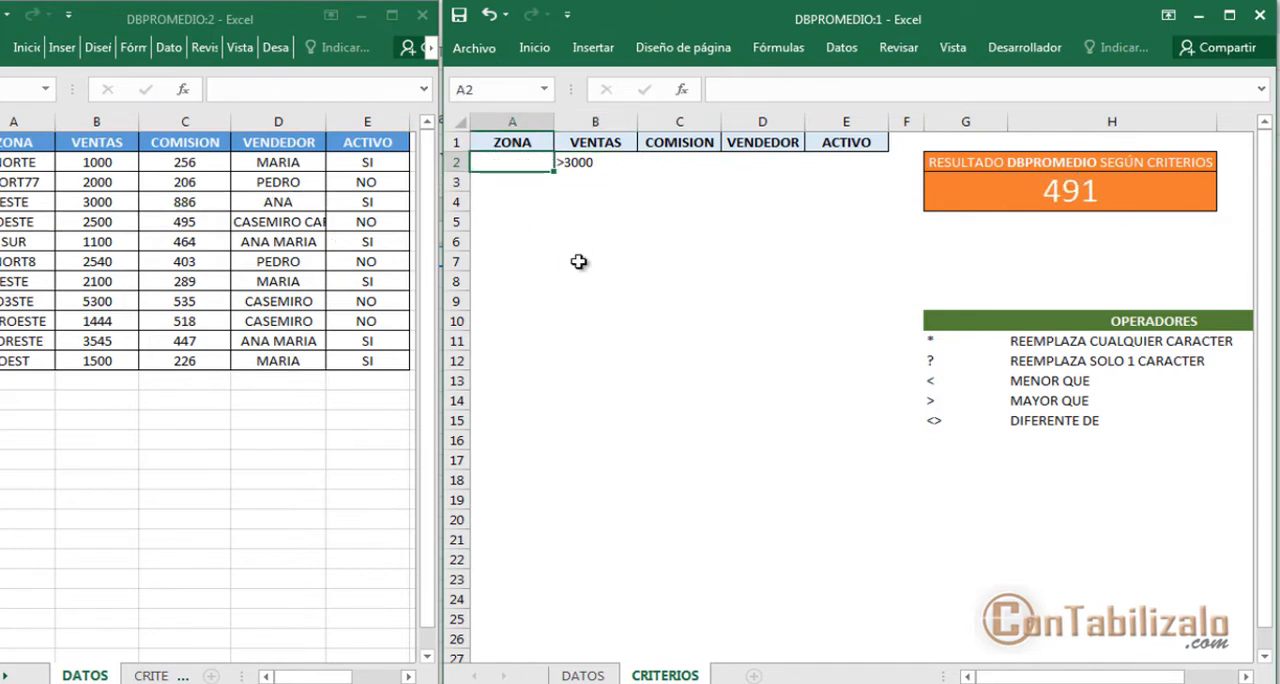
key("Right")
key("Right")
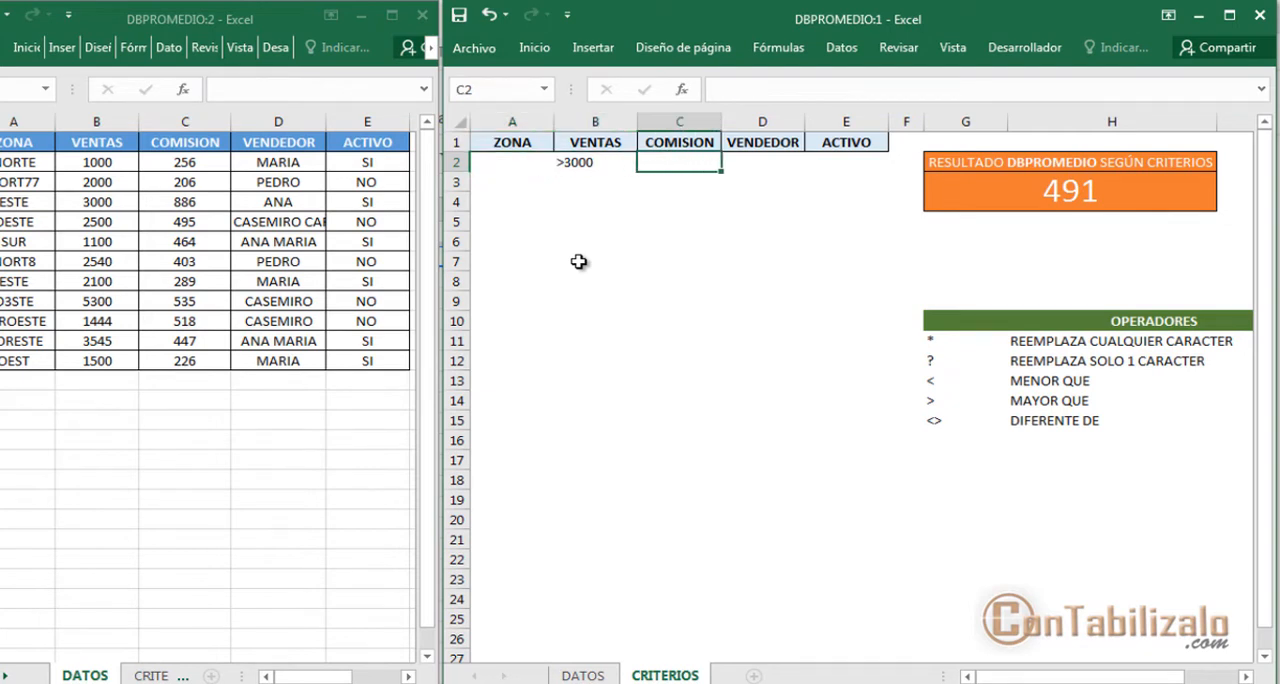
key("Right")
key("Right")
type("no")
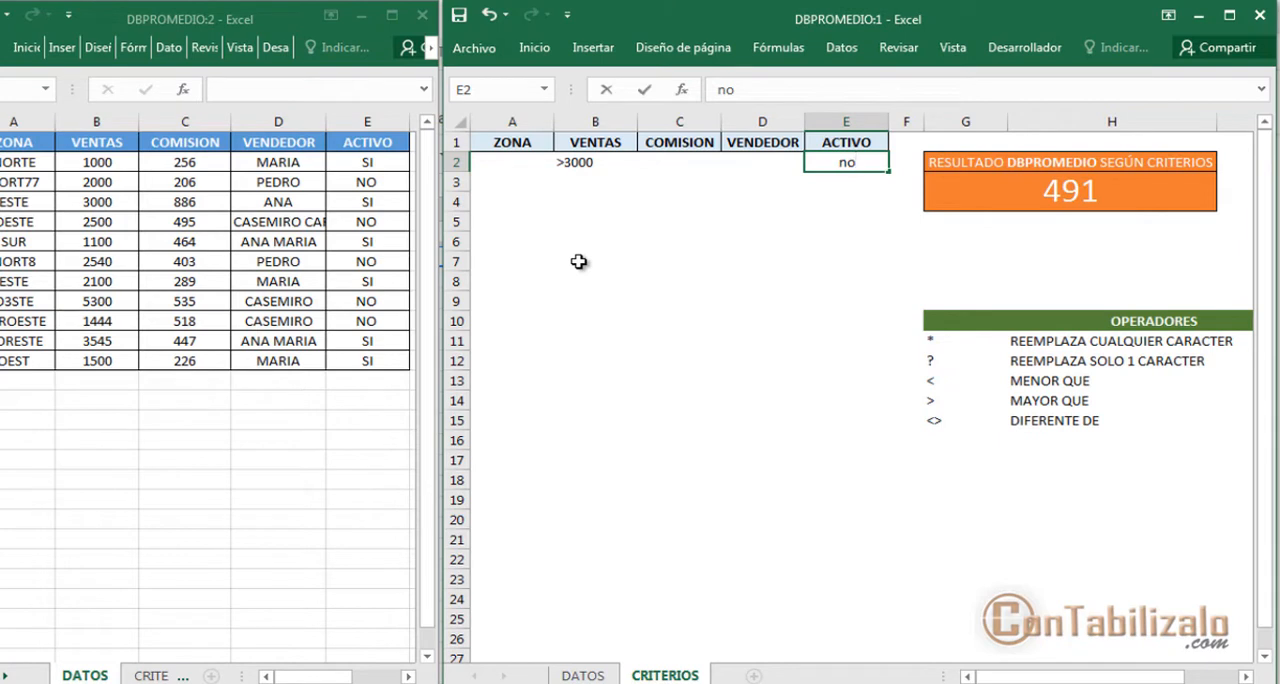
key("Return")
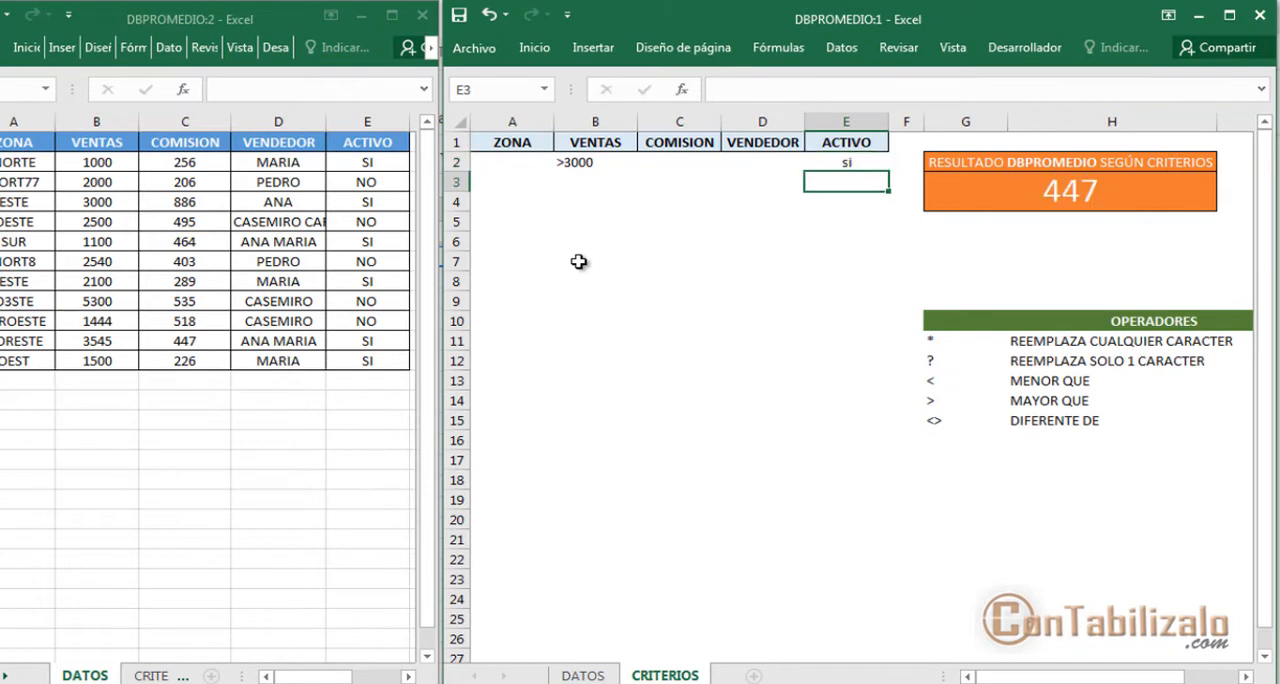
left_click_drag(318, 126, 399, 394)
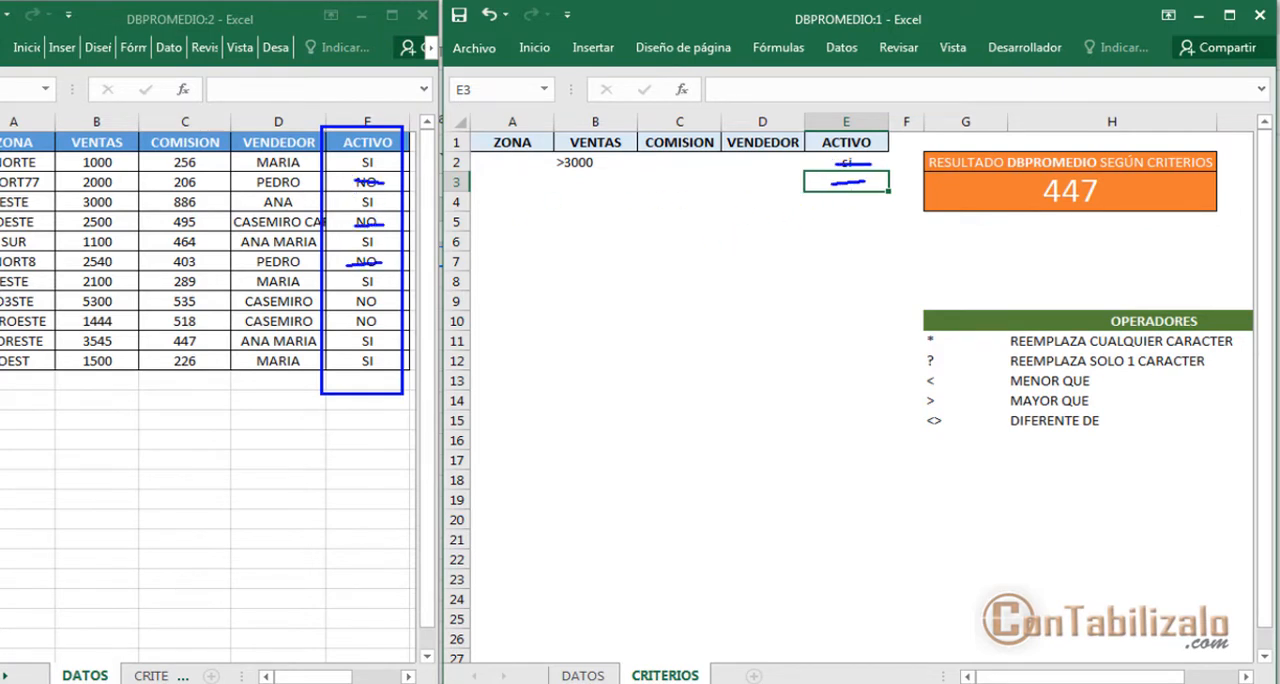
key("Escape")
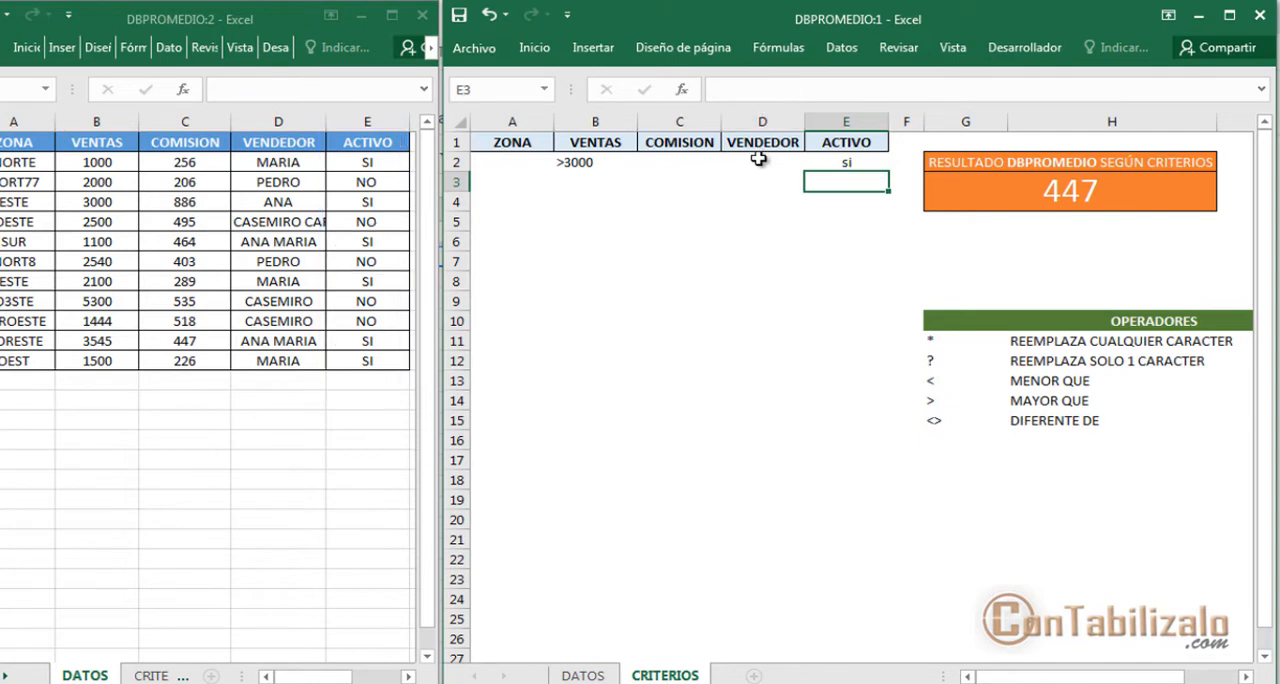
Test the VENDEDOR criterion in D2 with one seller's name, then replace it with another seller's first name
left_click(760, 161)
type("ped")
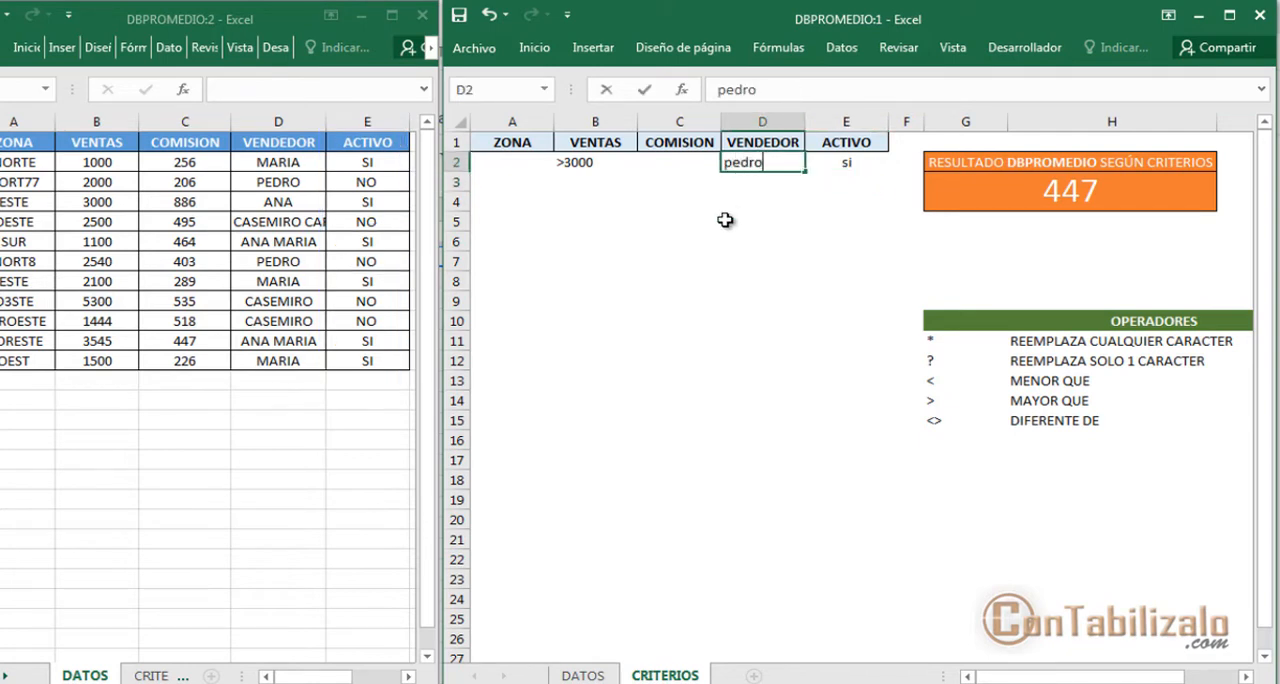
type("ro")
key("Return")
key("Up")
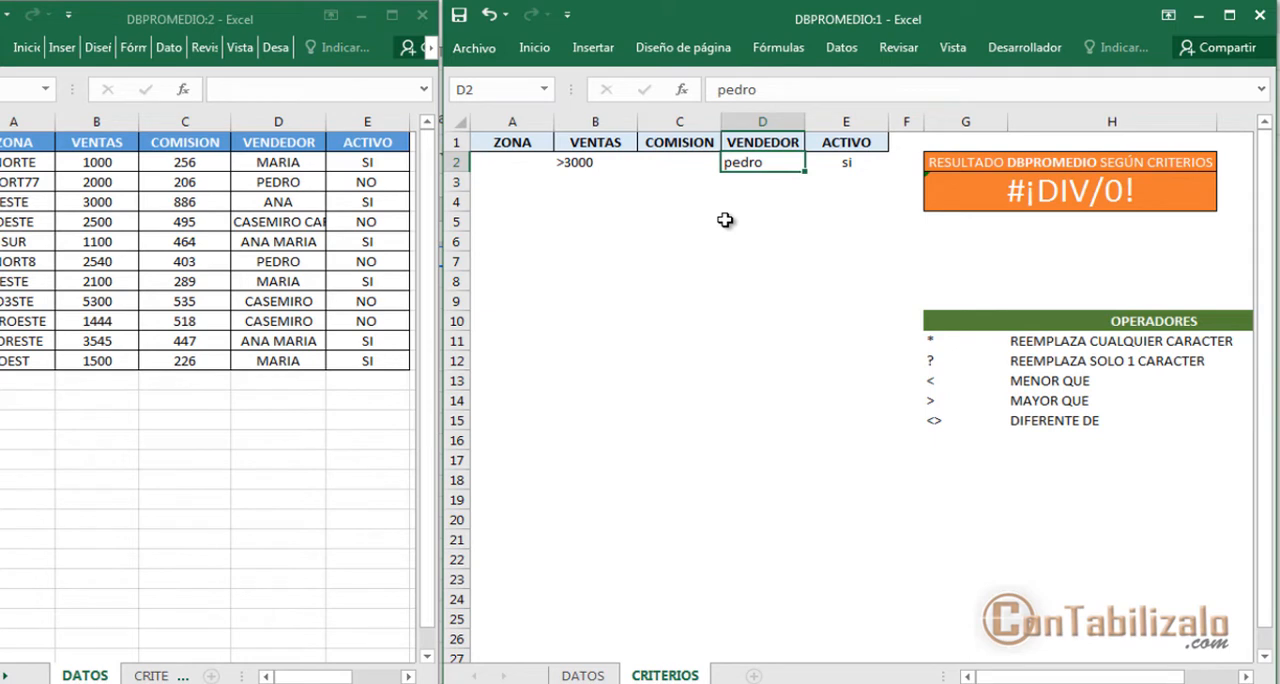
type("ana")
key("Return")
key("Up")
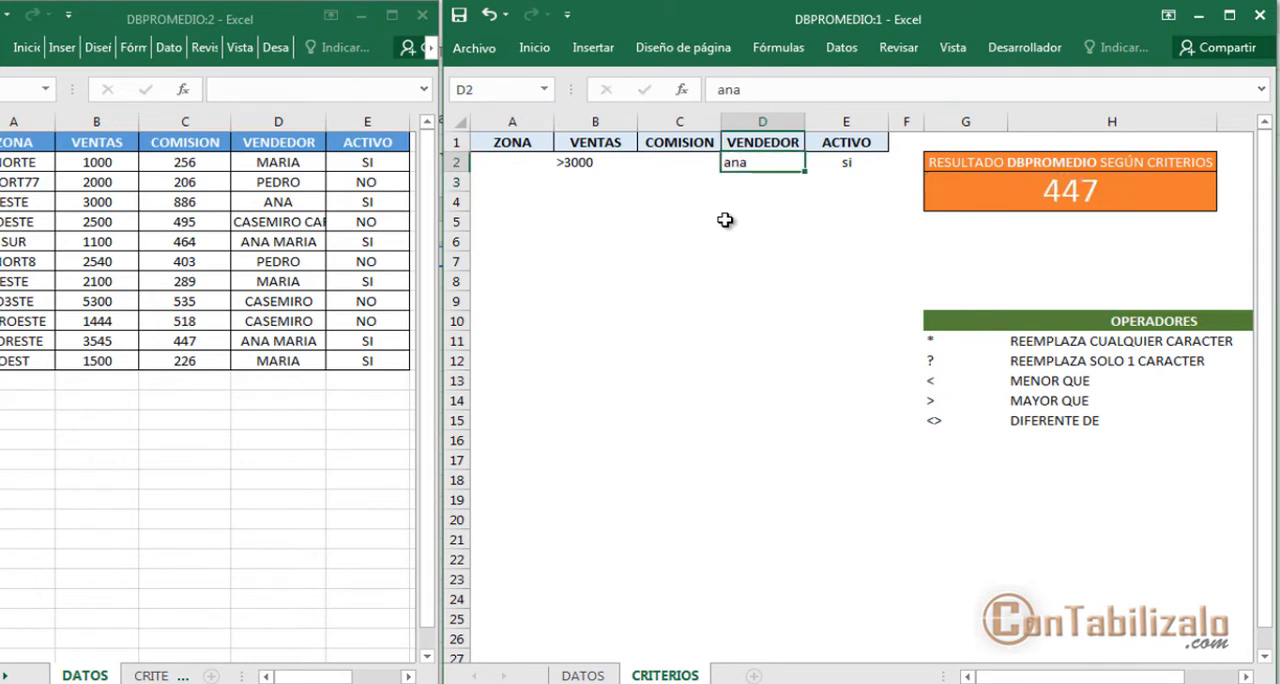
key("Down")
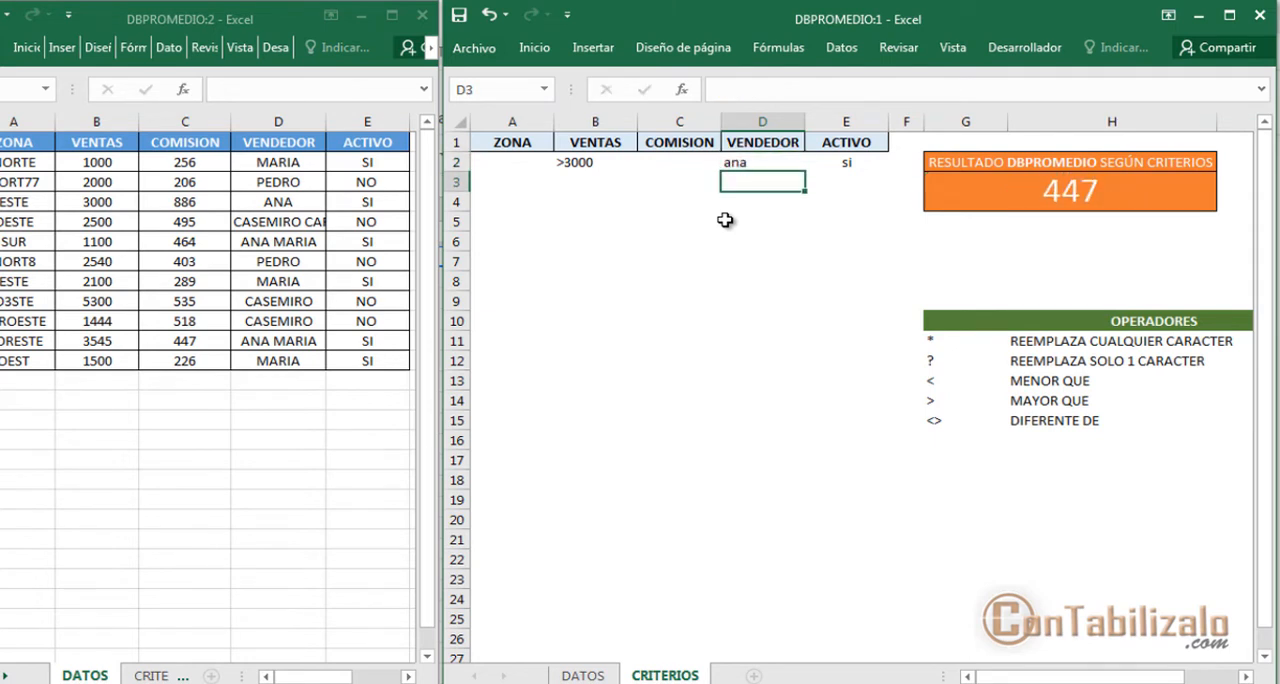
Clear the VENTAS, COMISION, VENDEDOR and ACTIVO criteria in B2:E2
key("Right")
key("Up")
key("shift+Left")
key("shift+Left")
key("shift+Left")
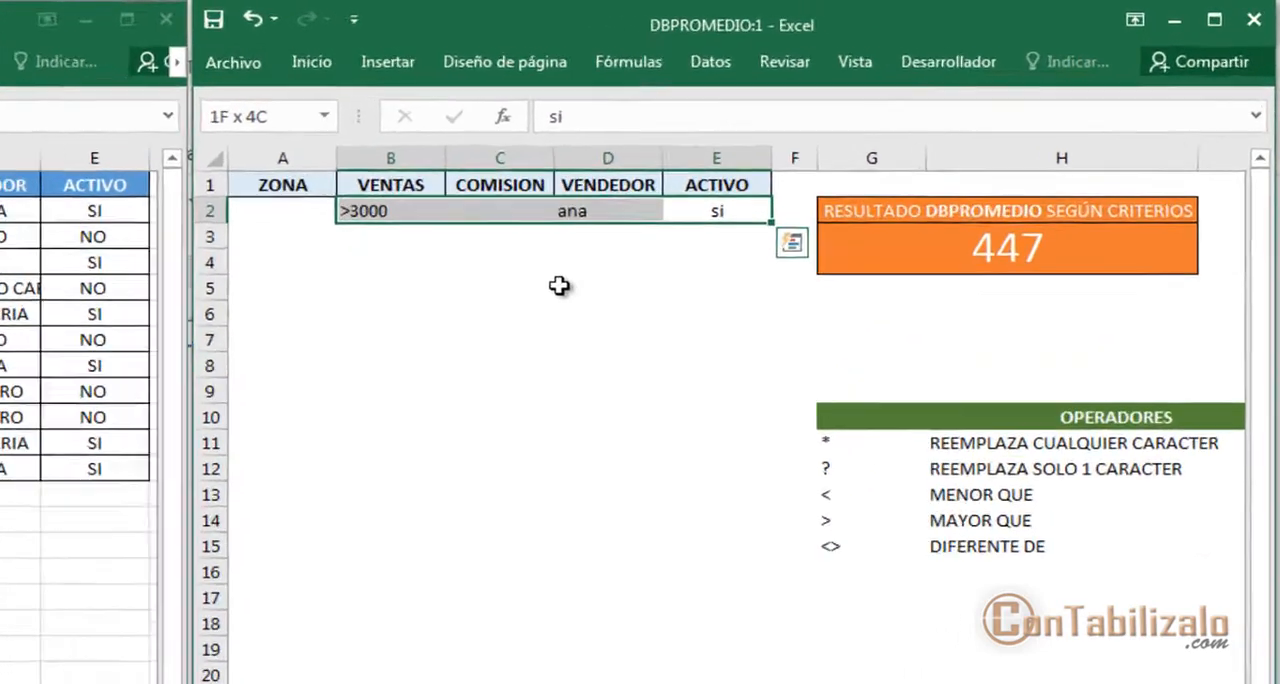
key("Delete")
Enter oeste as the ZONA criterion in A2 and compare it with the similar zones in the data table
key("Left")
key("Left")
key("Left")
key("Left")
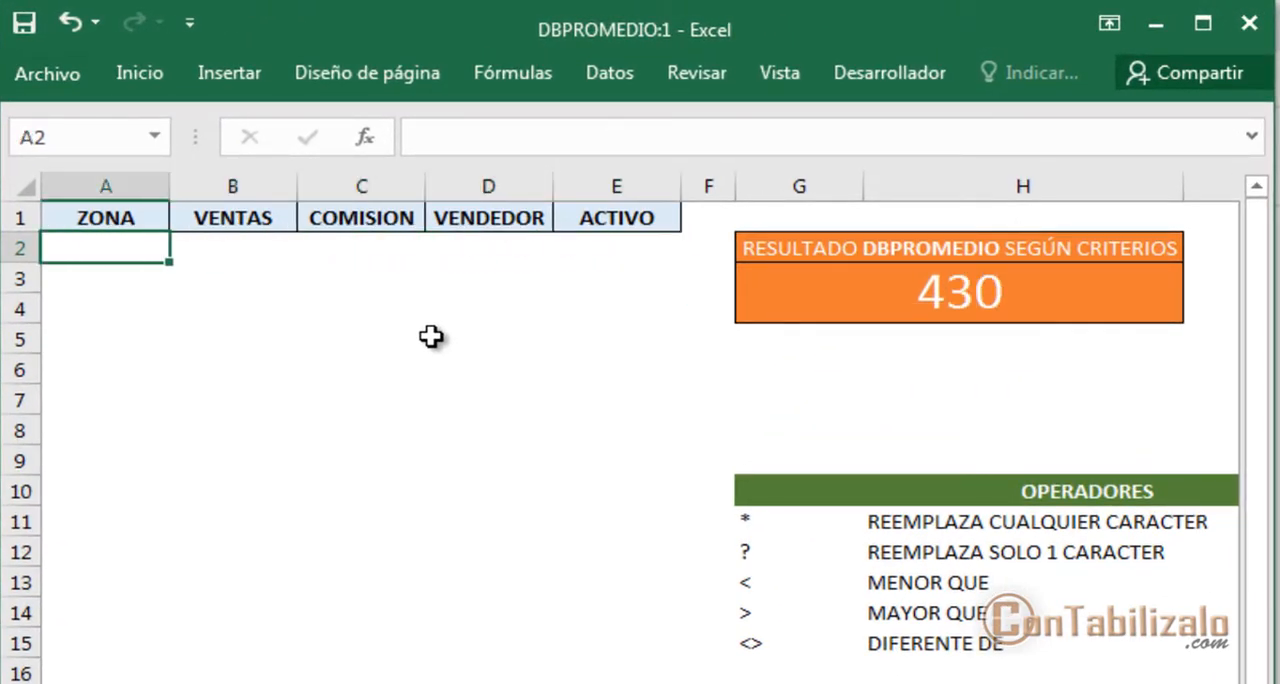
type("oeste")
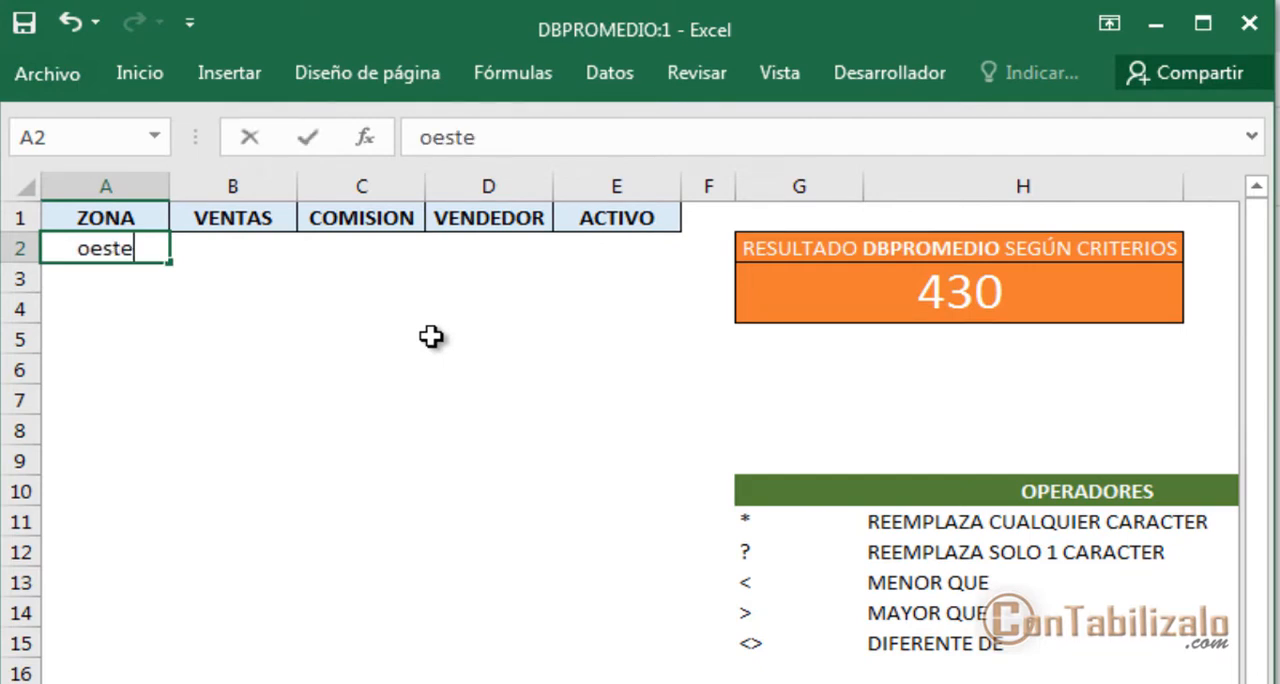
key("Return")
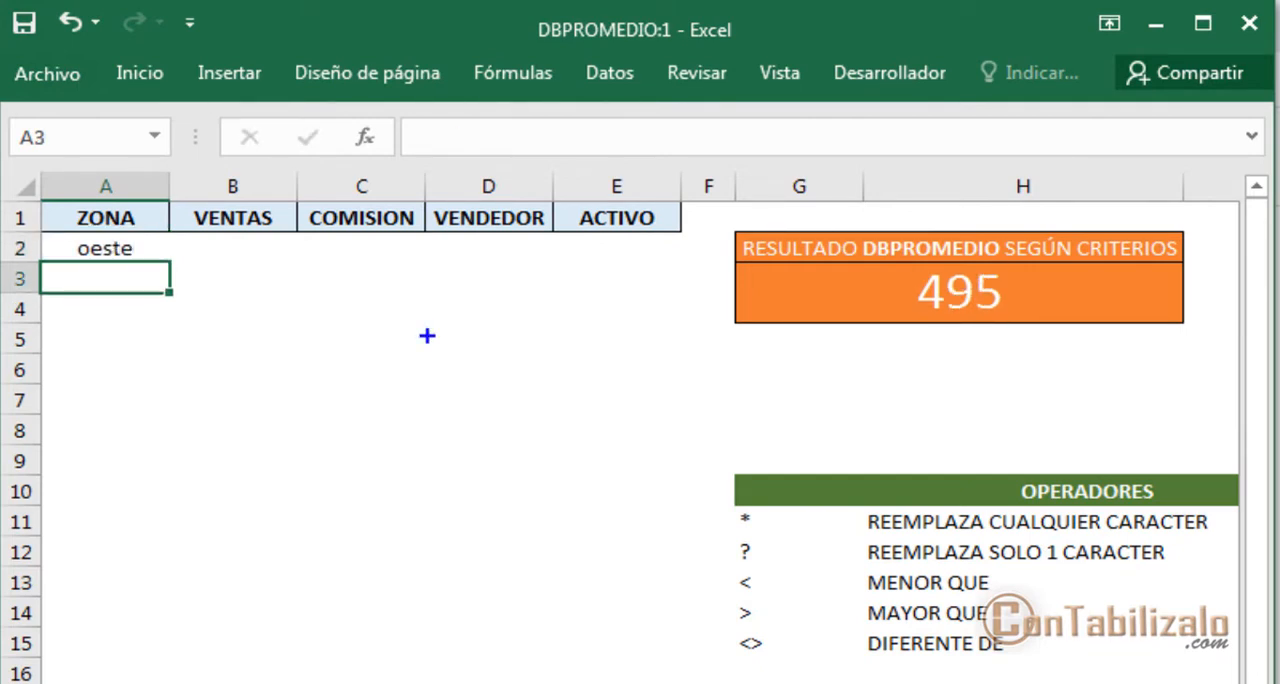
left_click_drag(881, 342, 946, 336)
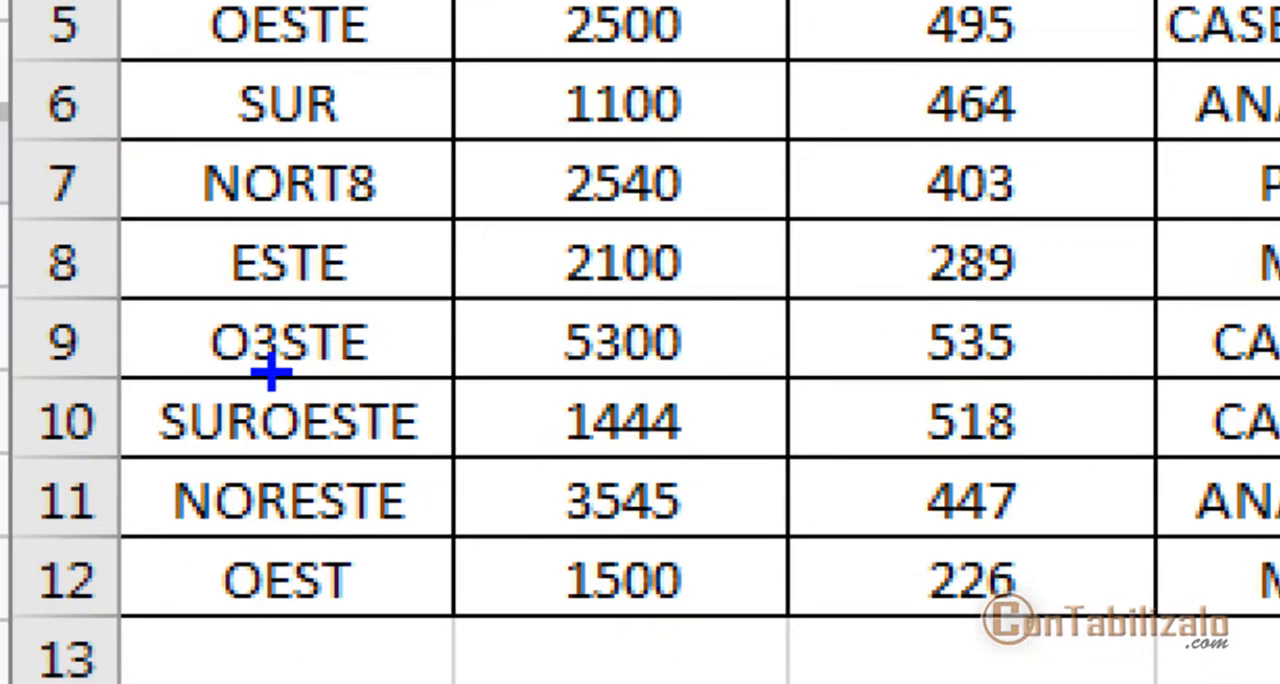
left_click_drag(273, 371, 278, 478)
left_click_drag(296, 367, 406, 368)
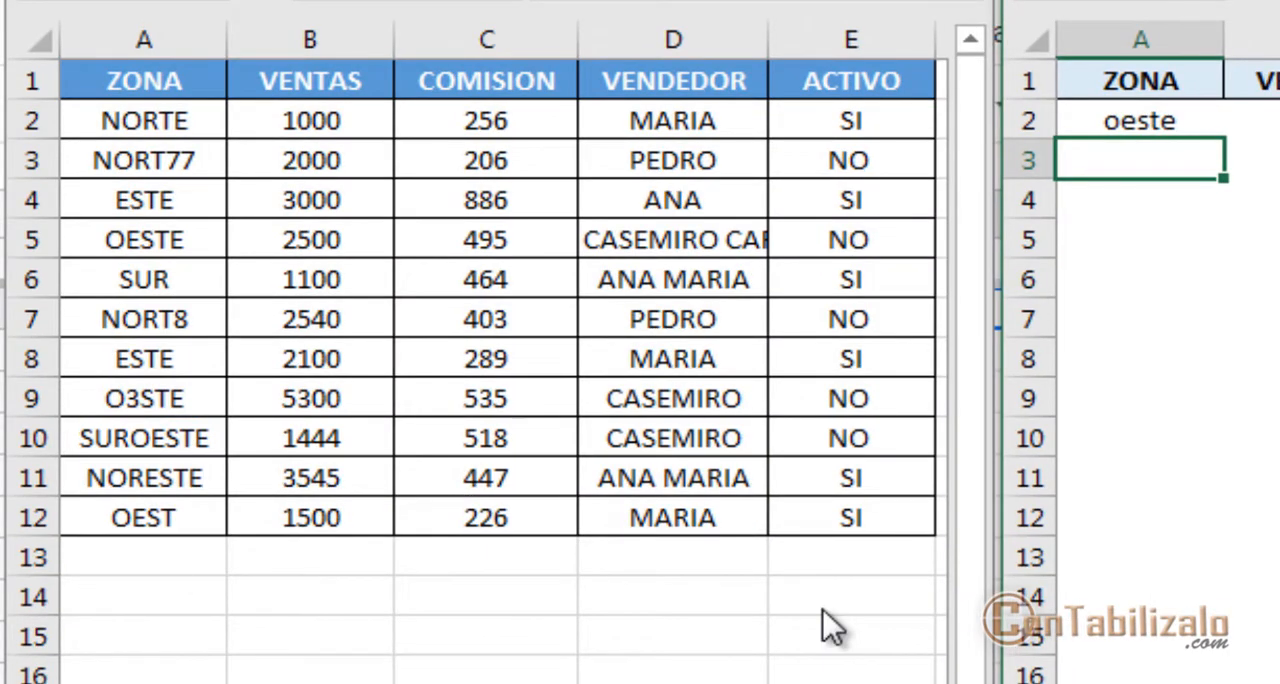
Review the * and ? wildcards and their descriptions in the OPERADORES table
key("Up")
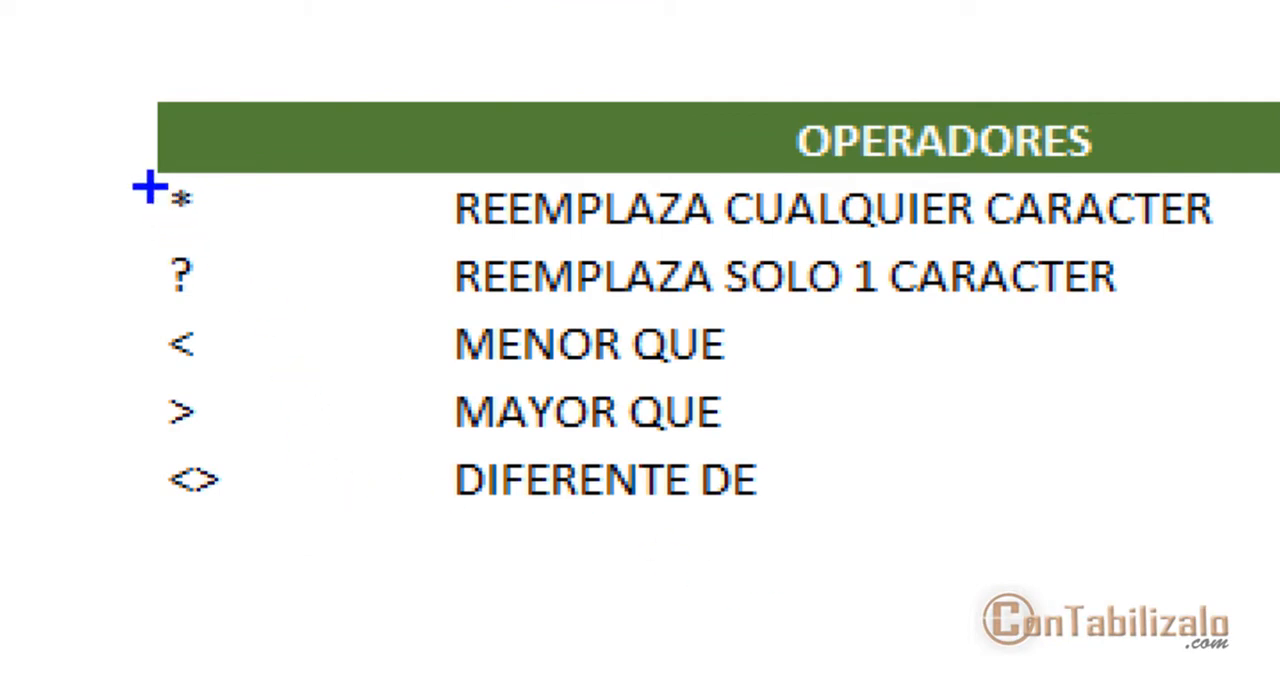
mouse_move(135, 180)
left_mouse_down()
mouse_move(223, 260)
mouse_move(260, 343)
mouse_move(282, 300)
left_mouse_up()
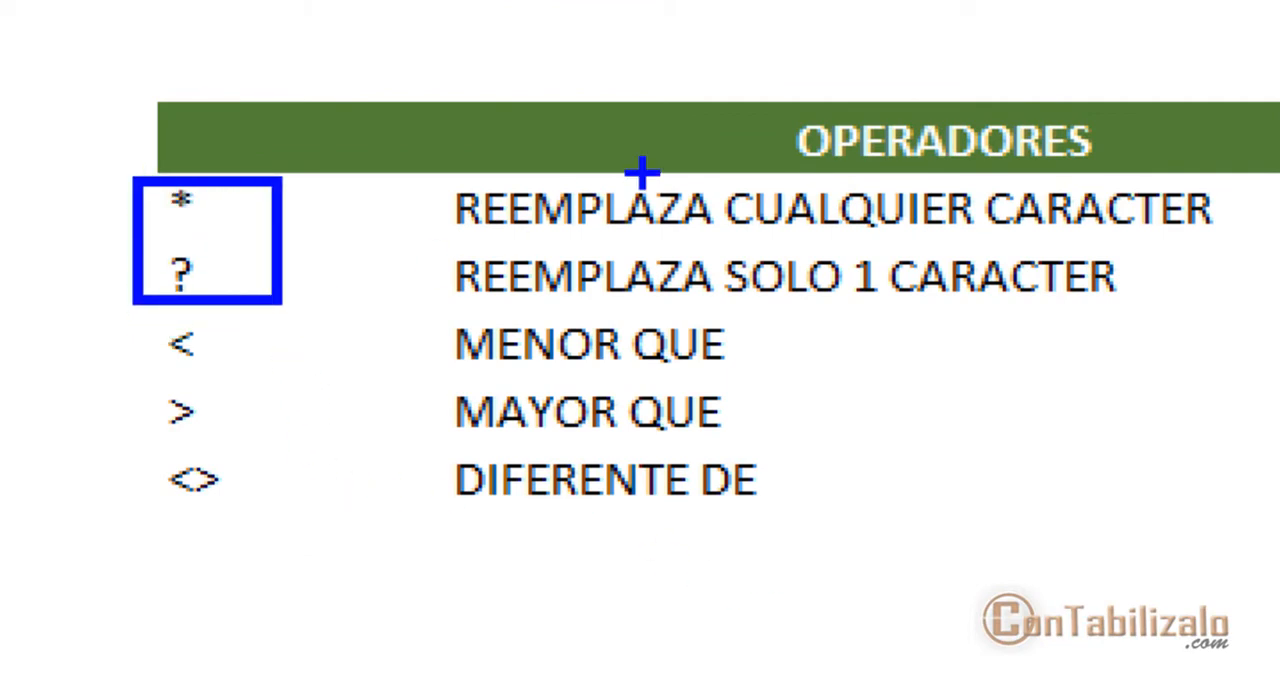
mouse_move(491, 246)
left_mouse_down()
mouse_move(1095, 237)
mouse_move(1243, 248)
left_mouse_up()
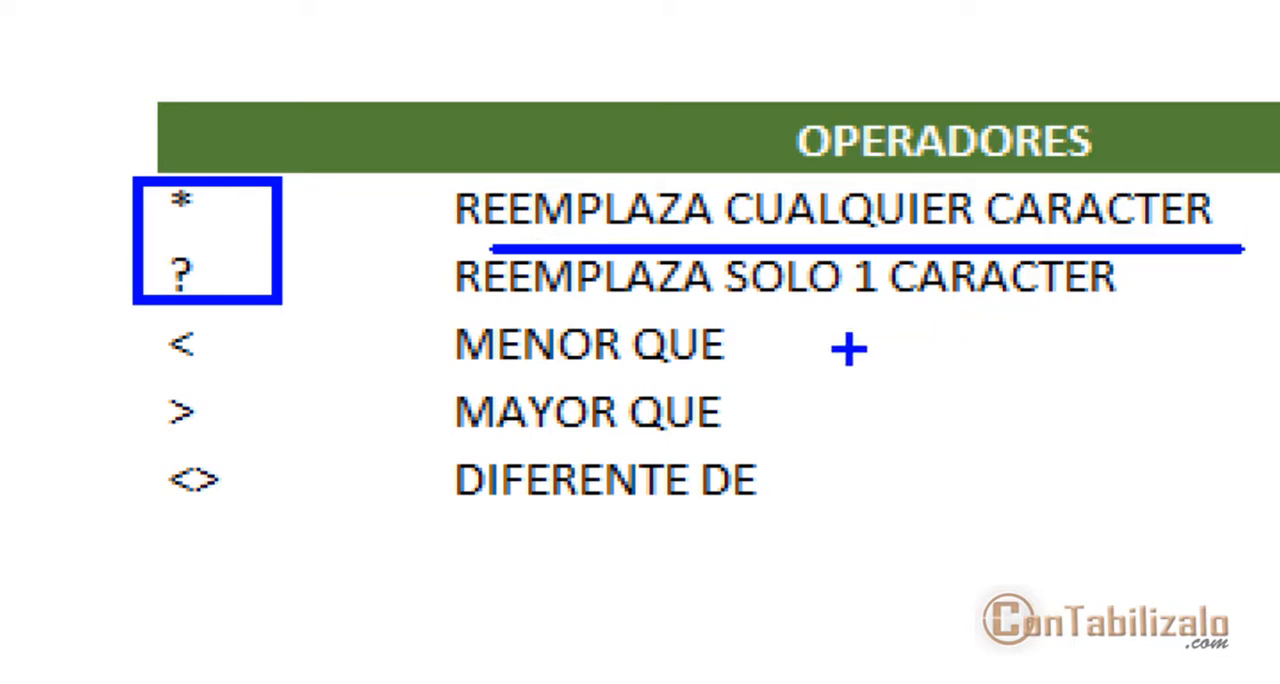
mouse_move(451, 323)
left_mouse_down()
mouse_move(714, 276)
mouse_move(1200, 323)
left_mouse_up()
left_click_drag(131, 286, 2, 462)
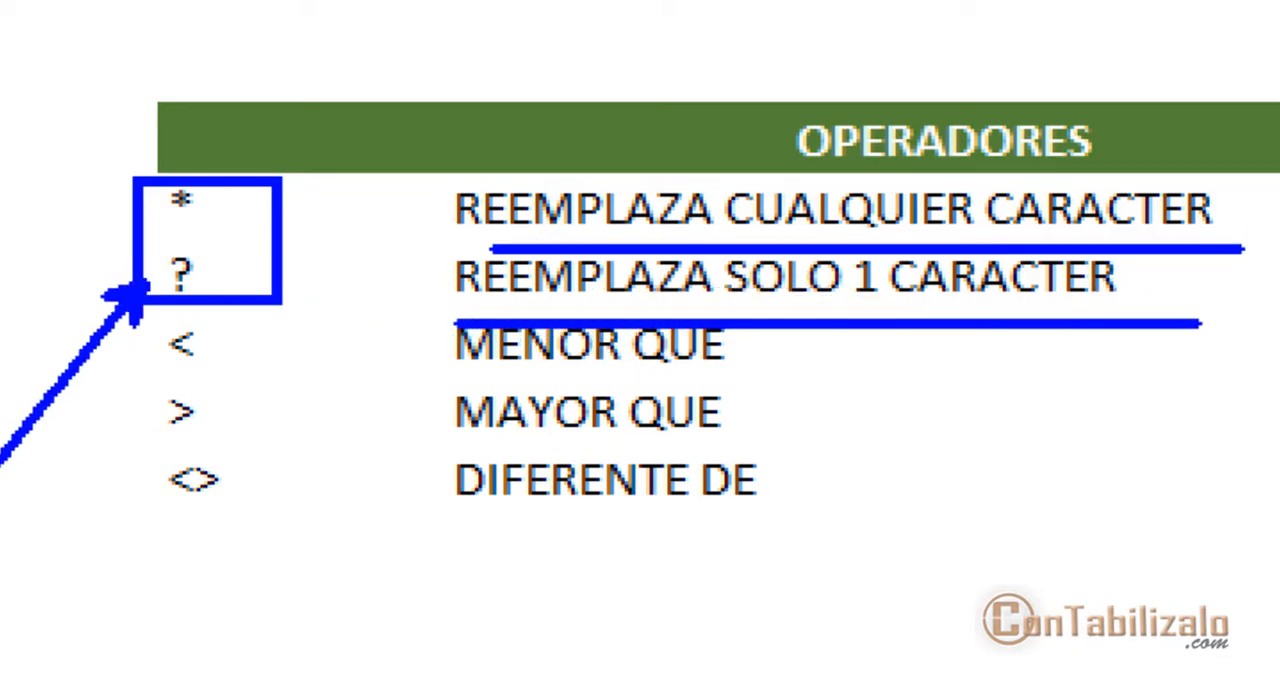
key("Escape")
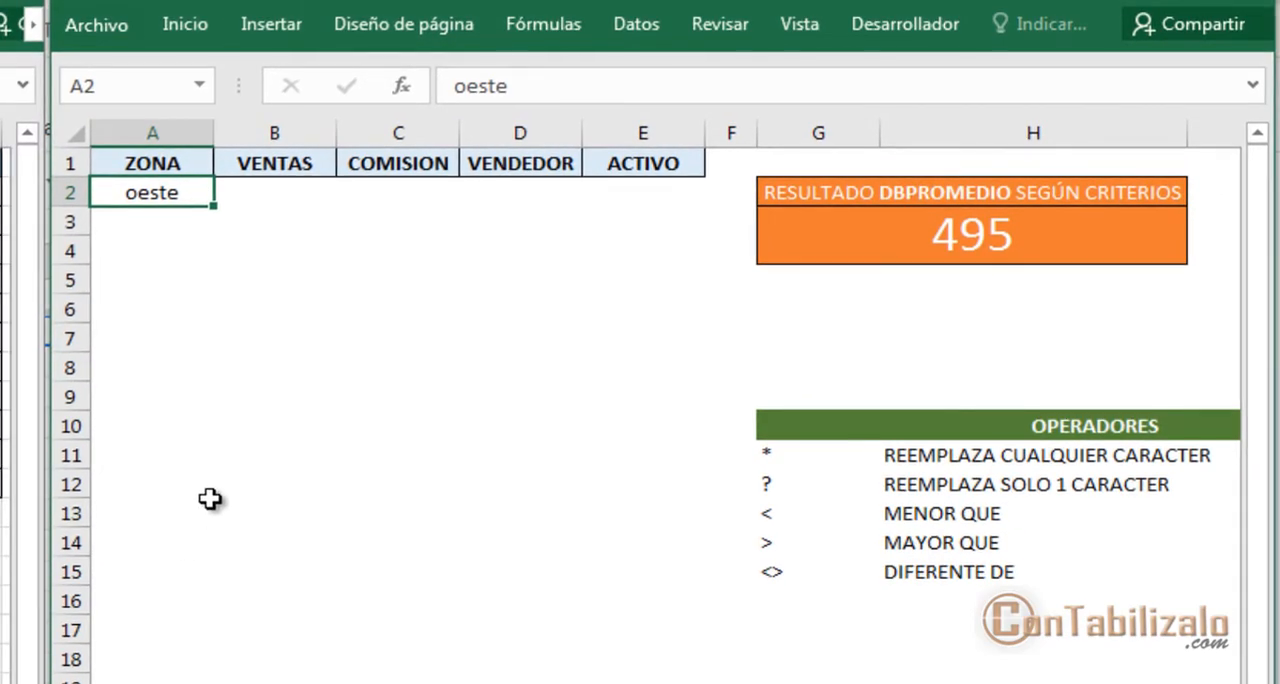
Change the ZONA criterion in A2 to o?ste
double_click(150, 193)
key("BackSpace")
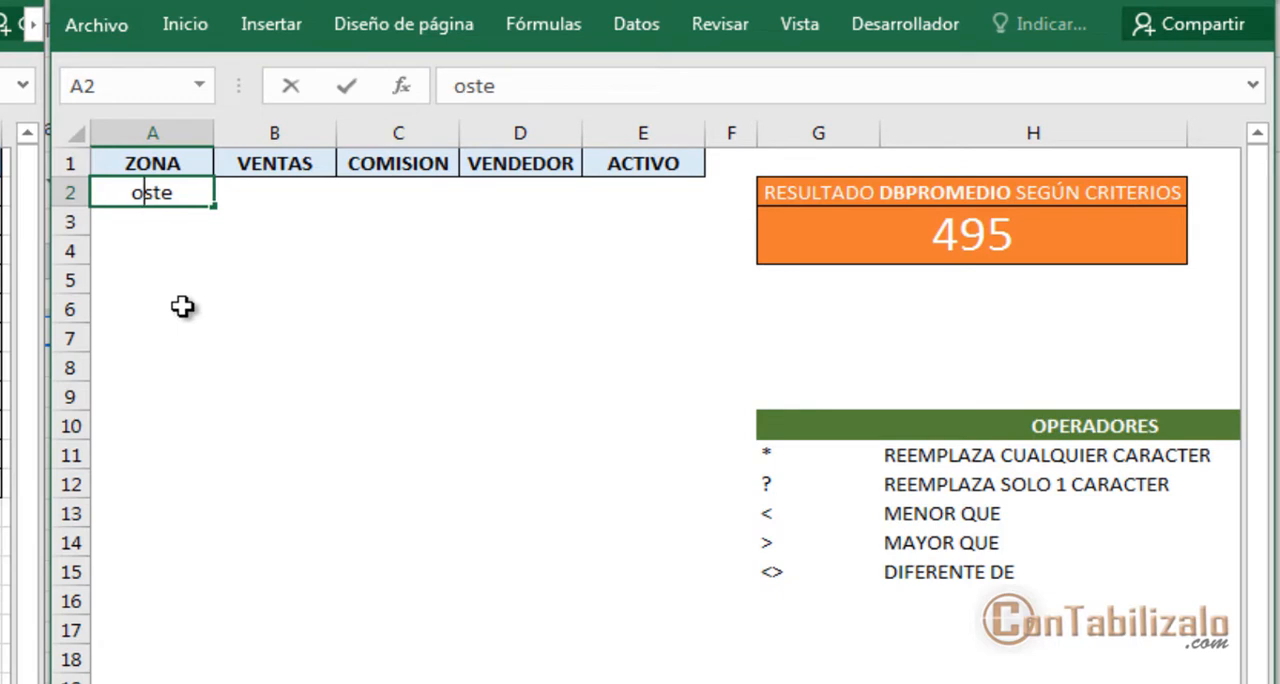
type("?")
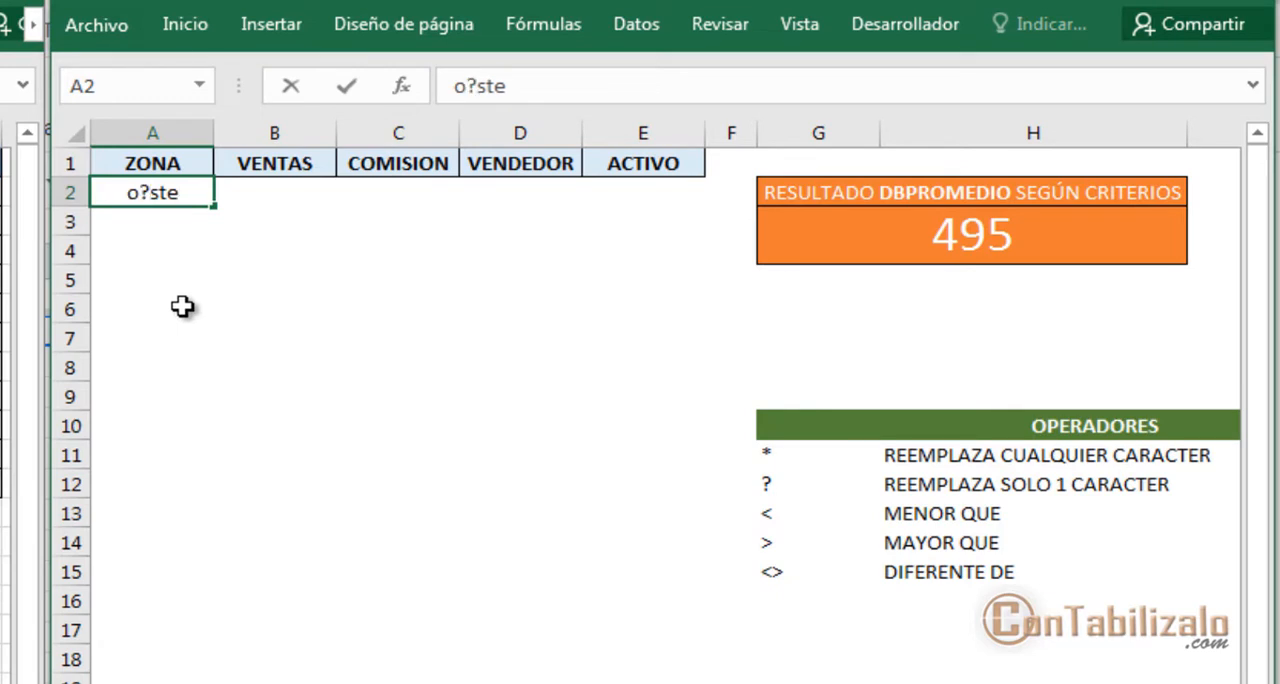
key("Return")
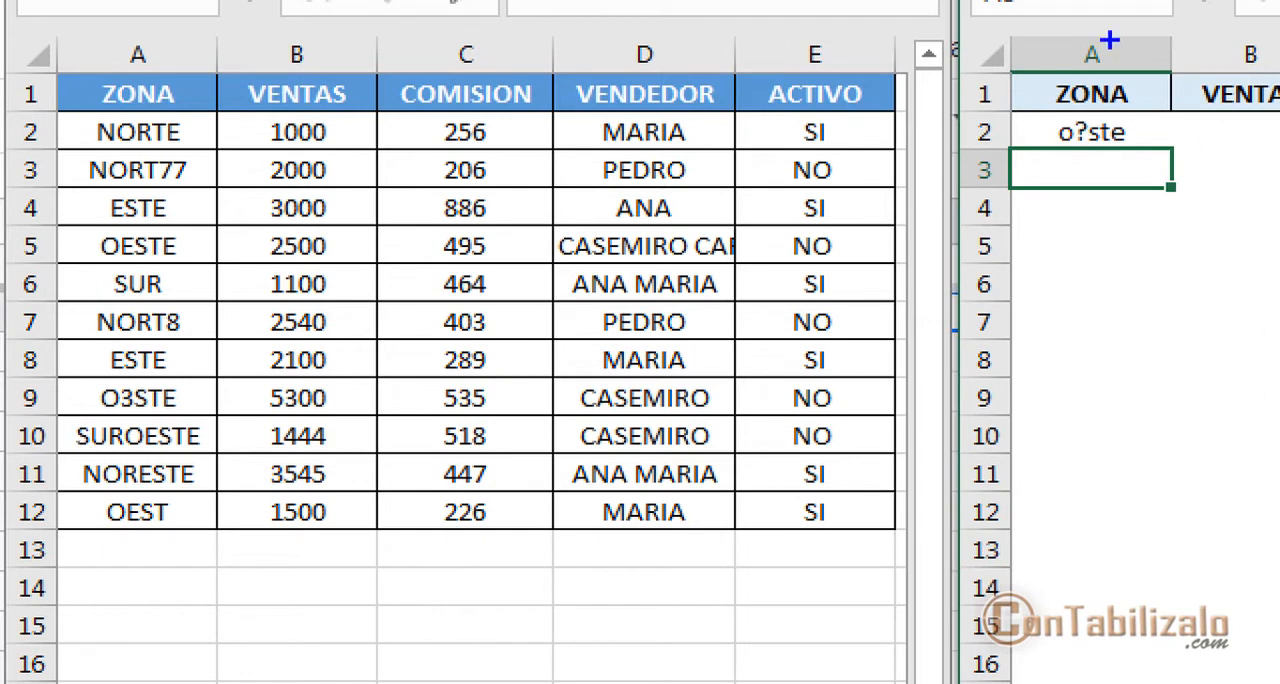
Compare the o?ste criterion with the OESTE and O3STE rows of the data table's ZONA column
left_click_drag(1090, 148, 1133, 147)
left_click_drag(137, 253, 187, 254)
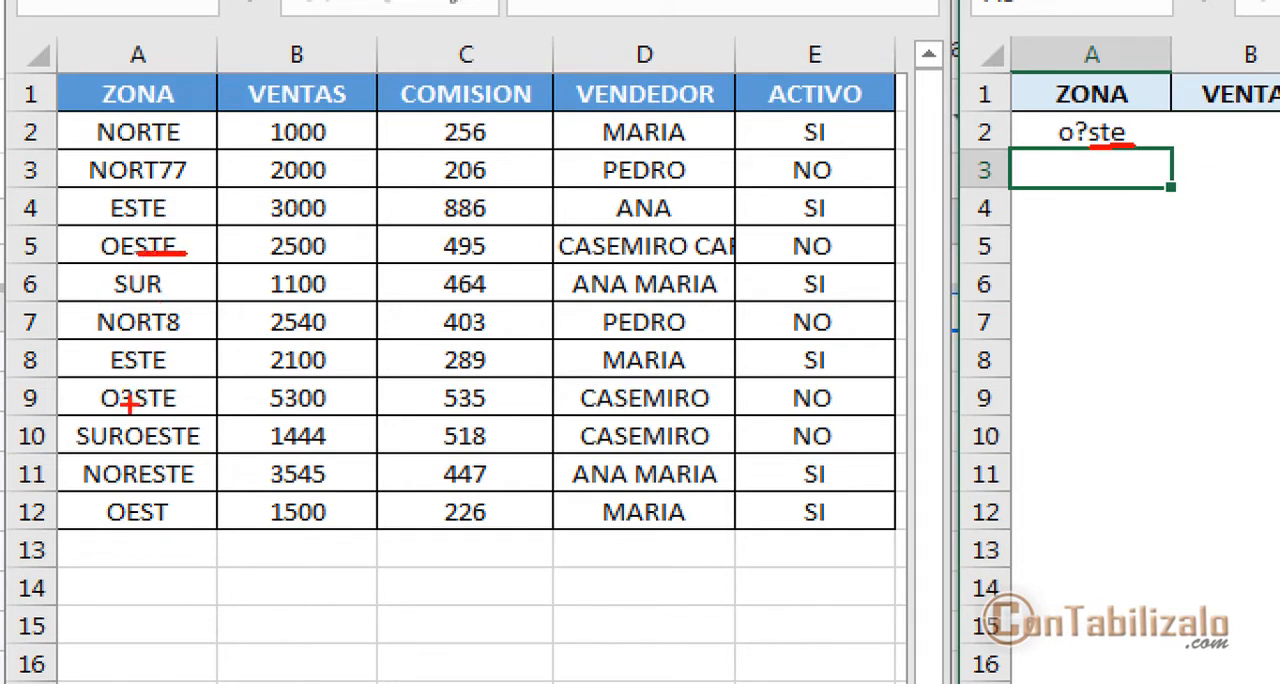
left_click_drag(133, 410, 187, 409)
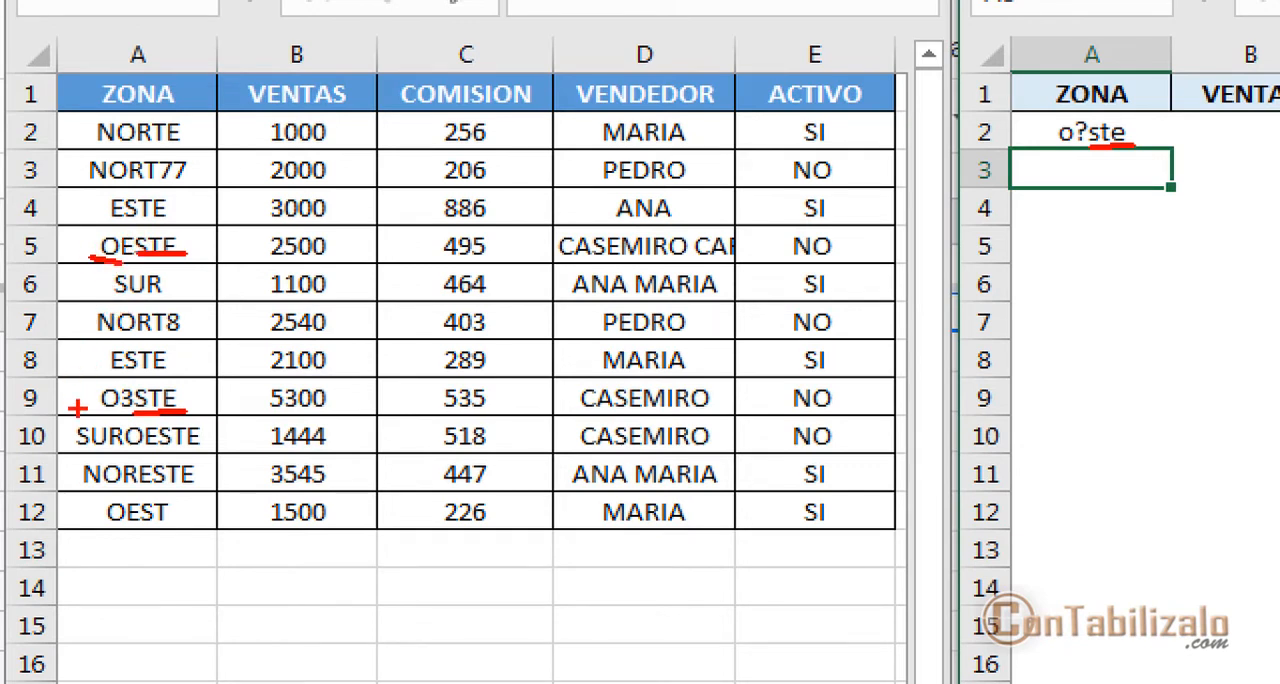
left_click_drag(90, 405, 112, 413)
left_click_drag(125, 258, 275, 428)
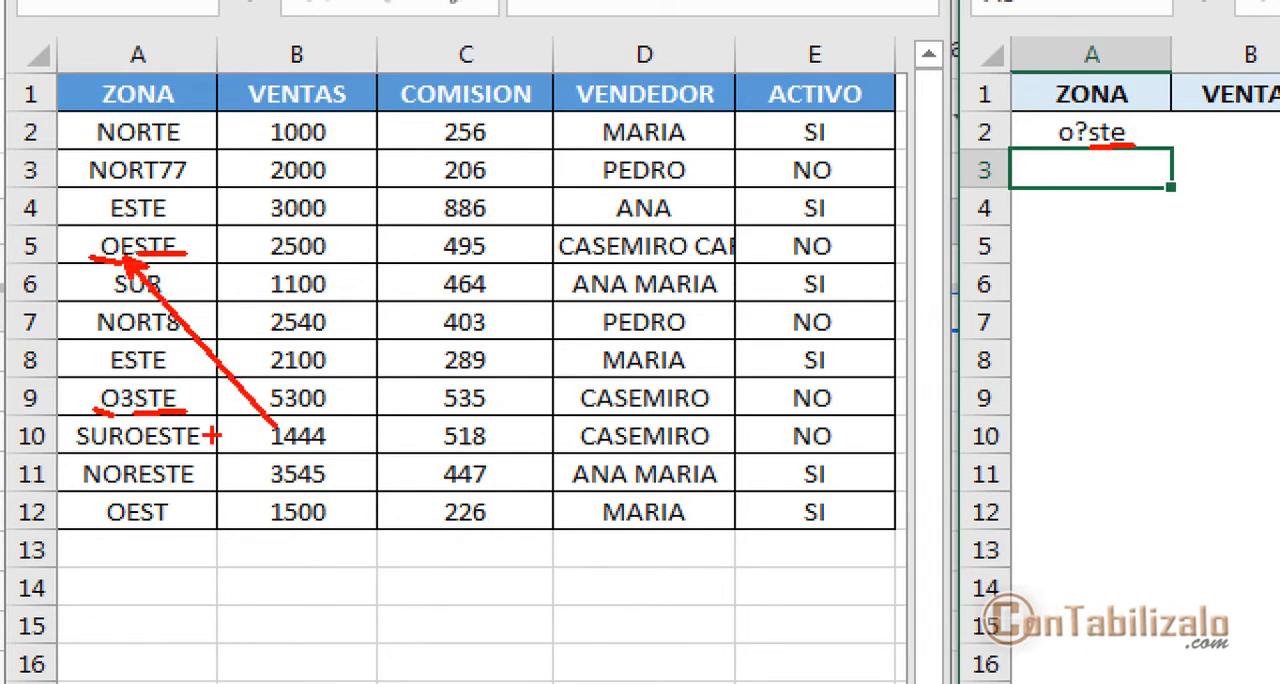
left_click_drag(124, 414, 124, 522)
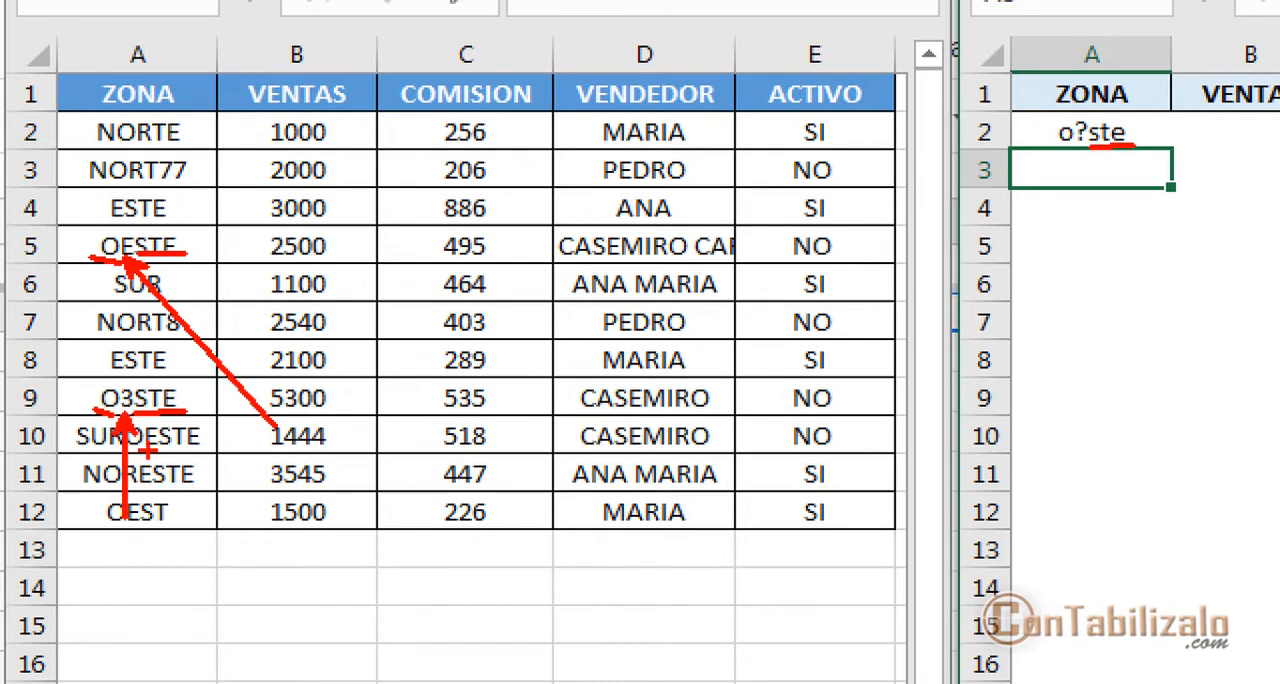
mouse_move(140, 420)
left_mouse_down()
mouse_move(416, 545)
mouse_move(1118, 115)
mouse_move(1068, 186)
left_mouse_up()
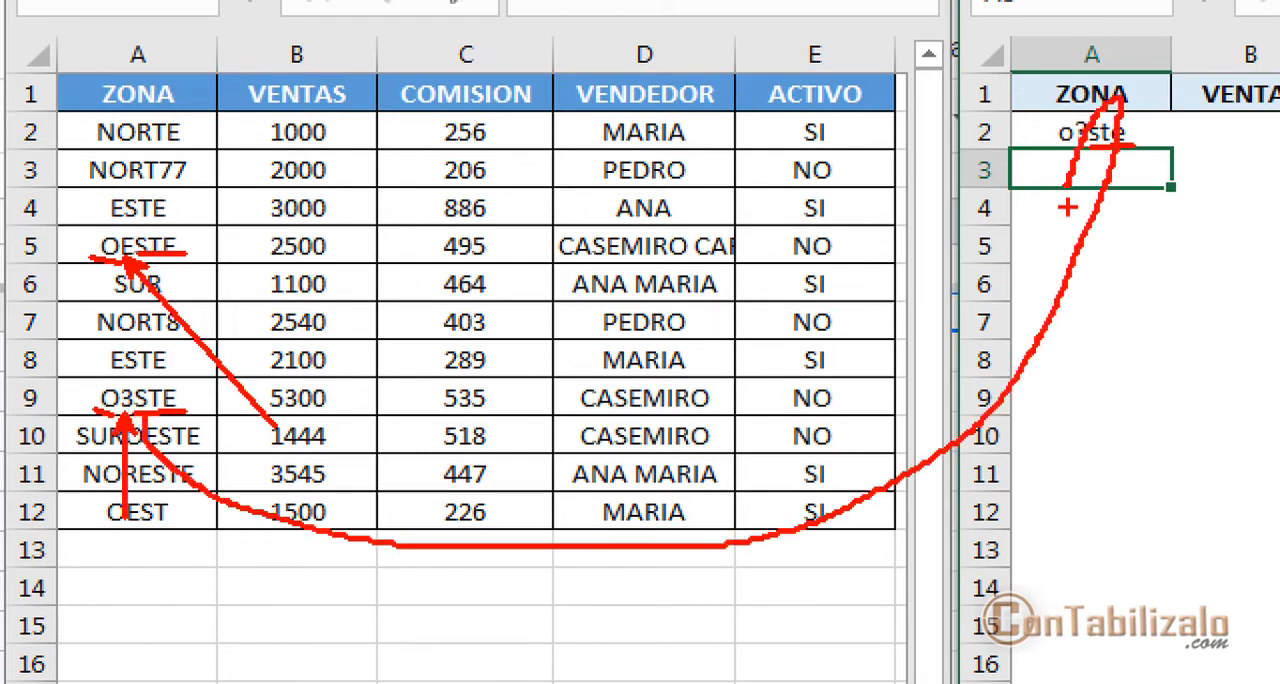
key("ctrl+z")
mouse_move(139, 419)
left_mouse_down()
mouse_move(1060, 246)
mouse_move(1082, 155)
left_mouse_up()
key("Escape")
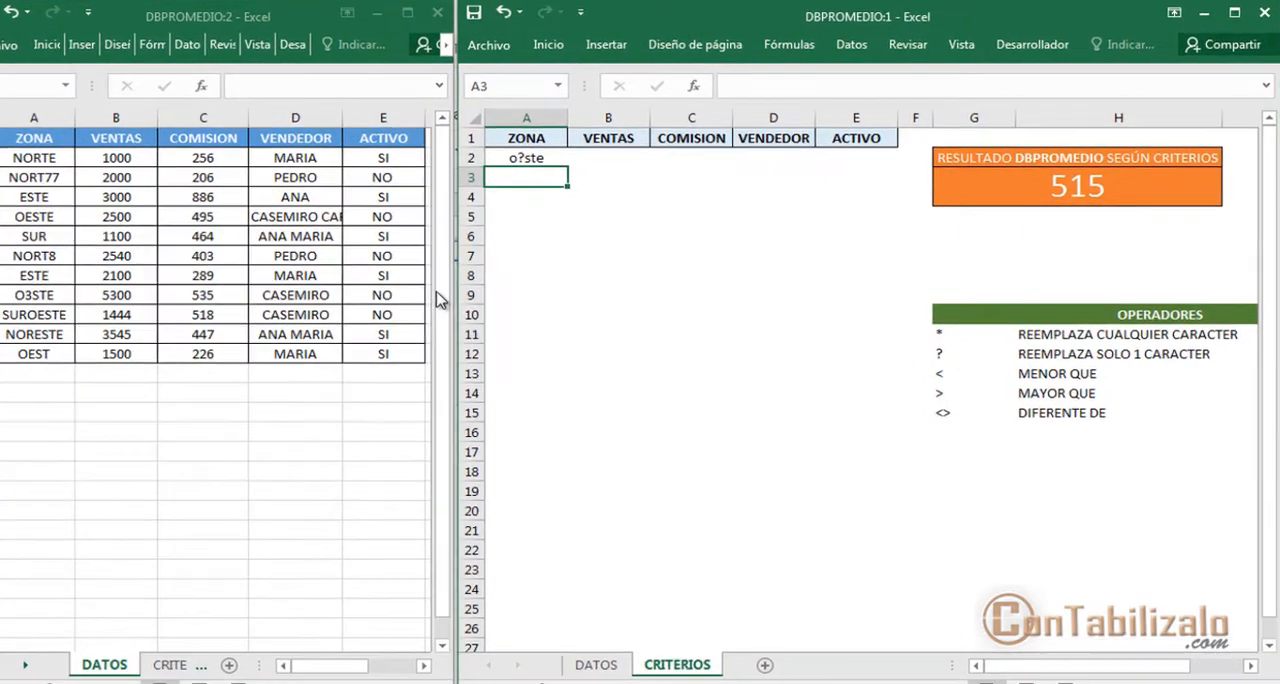
Replace the ZONA criterion in A2 with norte
left_click(542, 164)
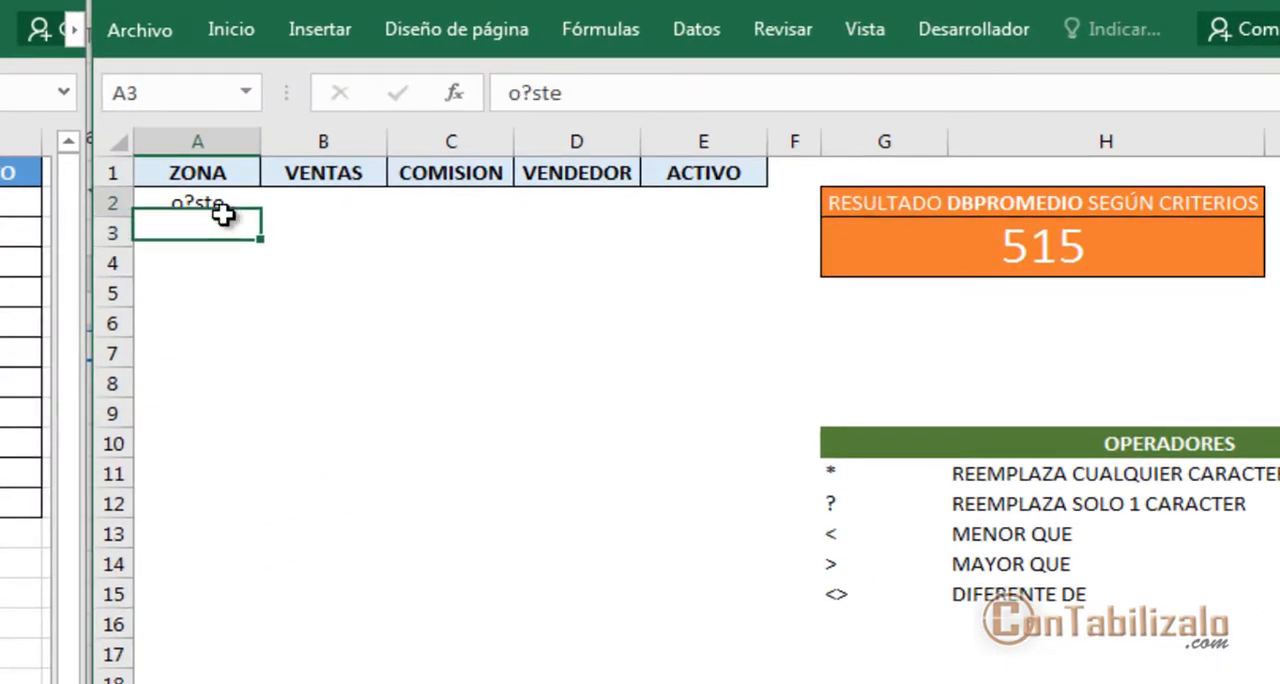
type("no")
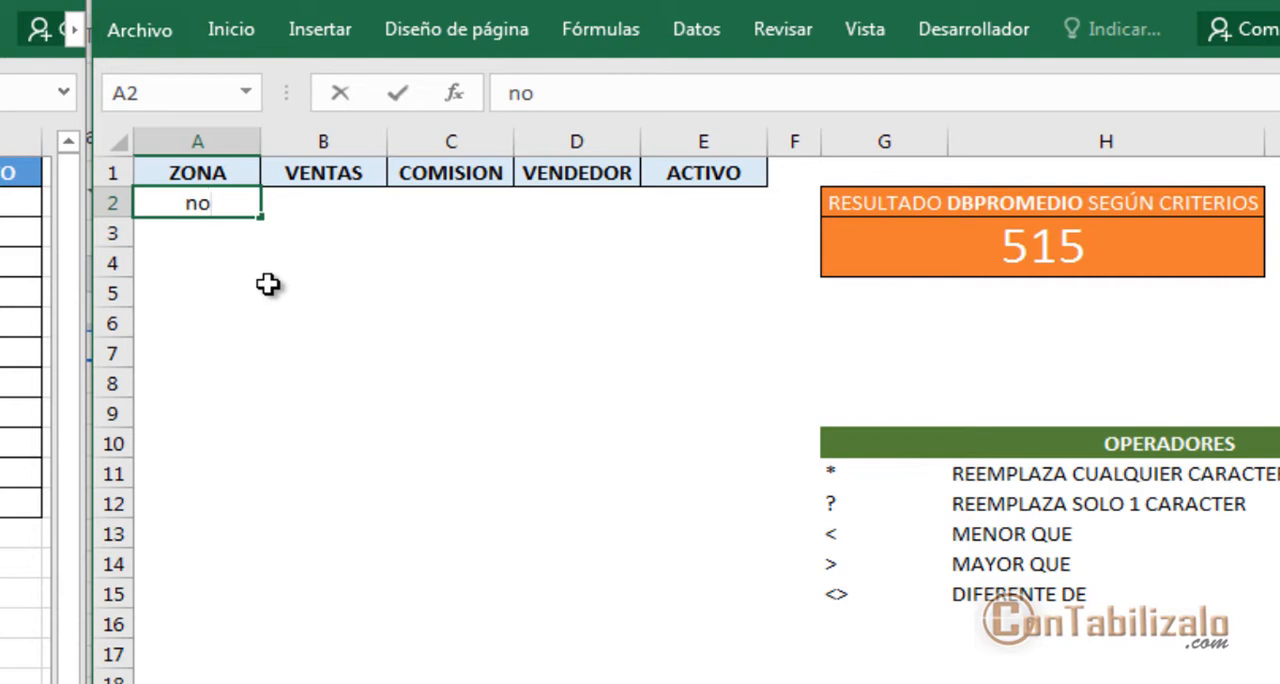
type("rte")
key("Return")
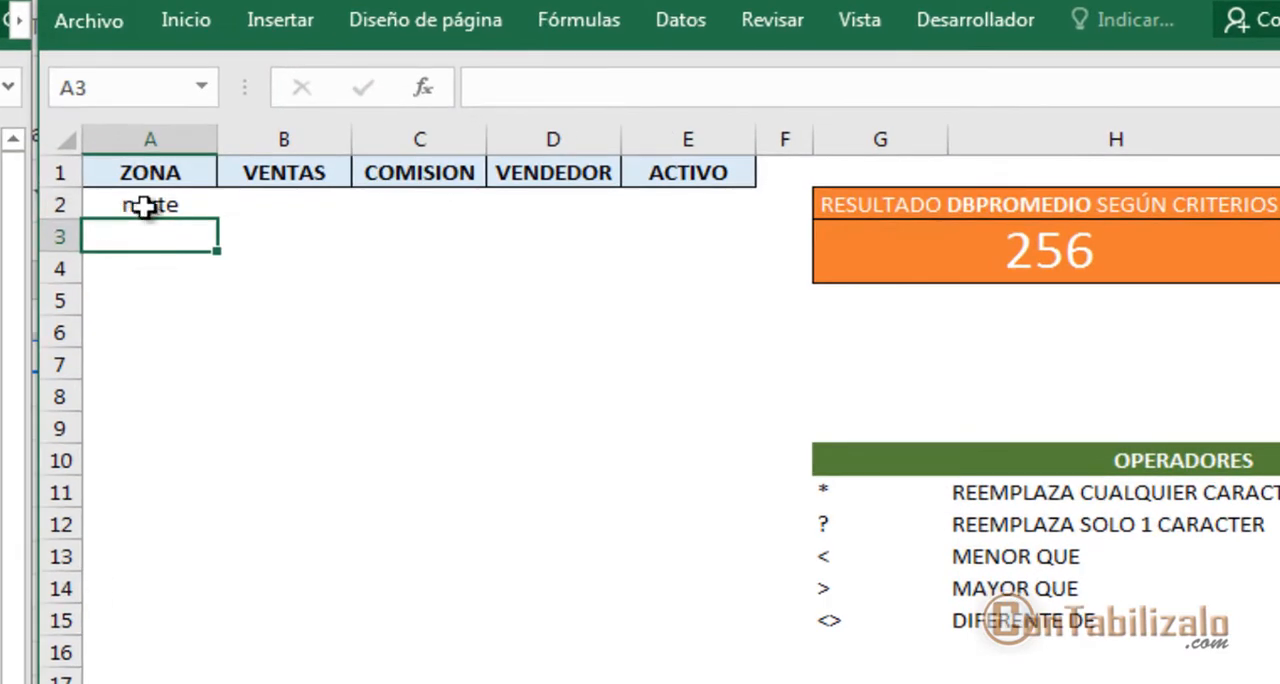
Shorten the ZONA criterion in A2 to nort to include every zone beginning with those letters
left_click(563, 155)
double_click(181, 204)
key("BackSpace")
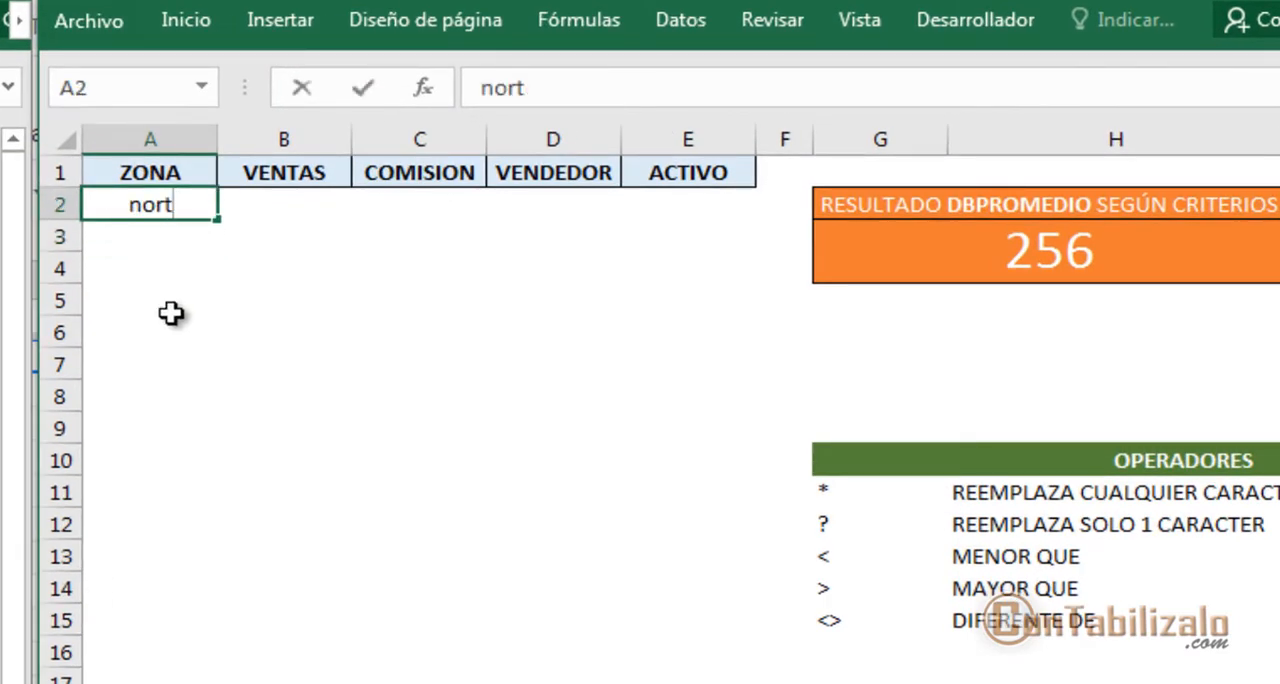
key("Return")
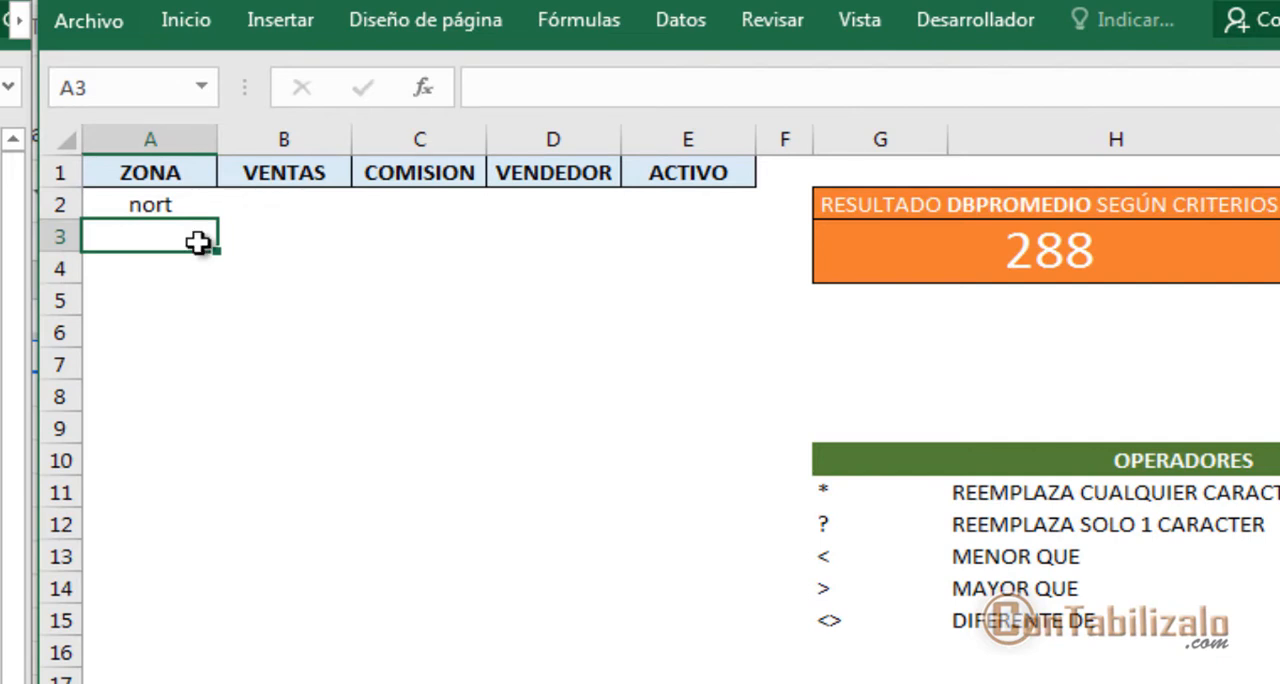
Clear the ZONA criterion in A2 and enter a seller's first name as the VENDEDOR criterion in D2
key("Up")
key("Delete")
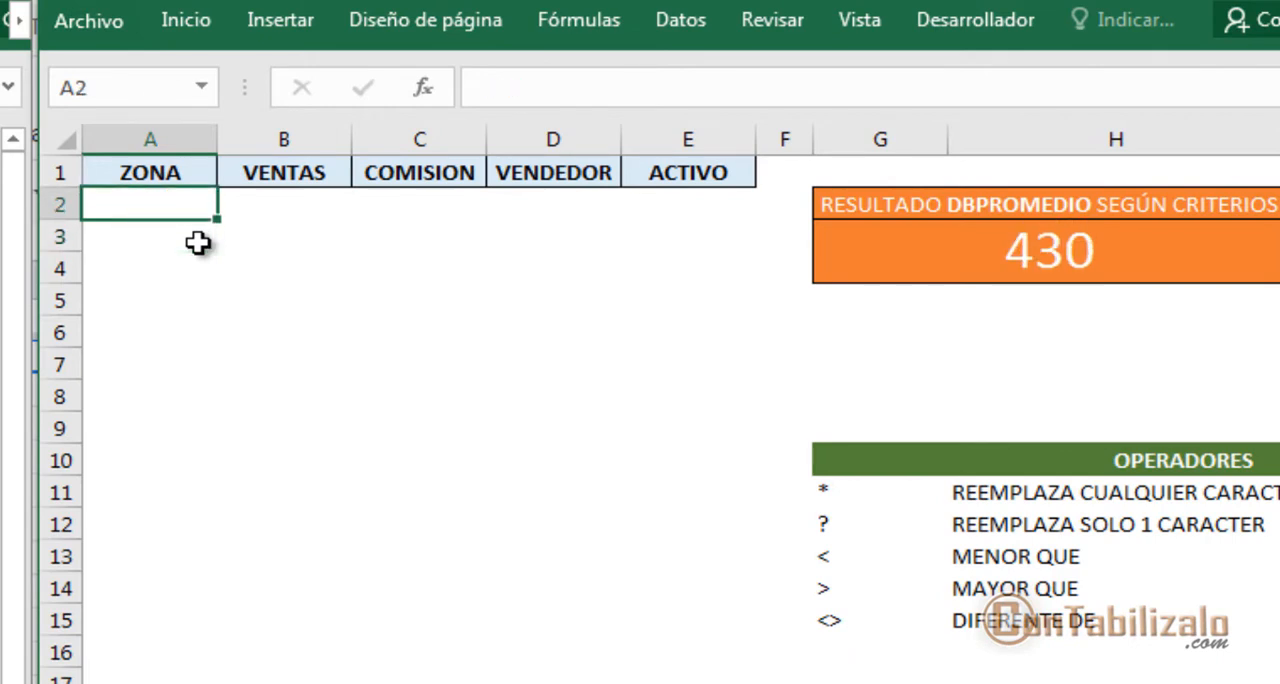
key("Right")
key("Right")
key("Right")
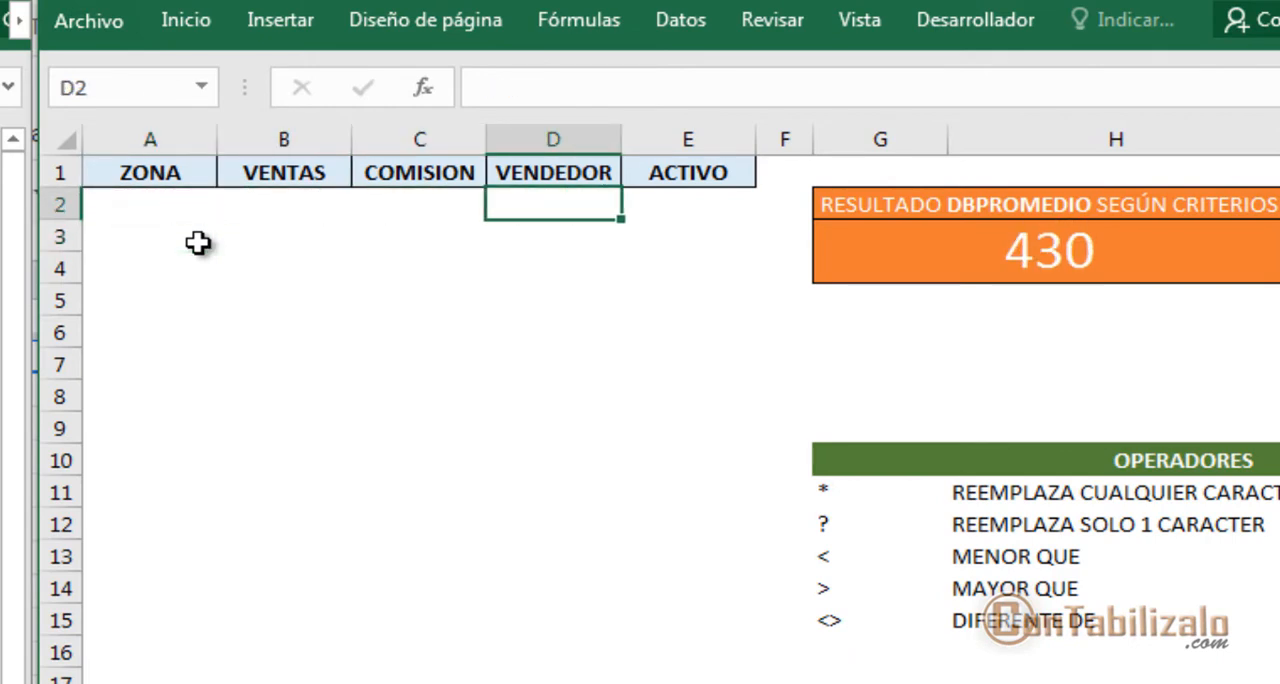
type("ca")
key("BackSpace")
key("BackSpace")
type("ana")
key("Return")
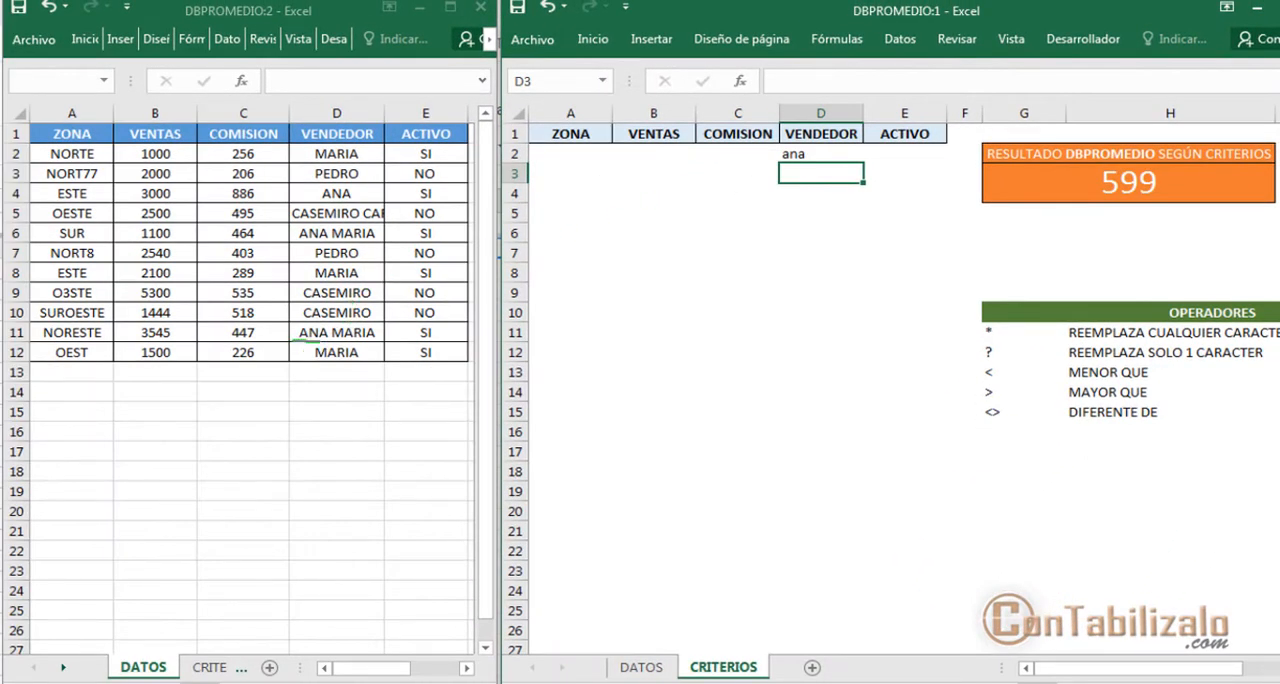
Compare the VENDEDOR criterion with the data rows whose seller names begin with it and with the BDPROMEDIO result
left_click_drag(318, 342, 332, 345)
mouse_move(303, 204)
left_mouse_down()
mouse_move(378, 201)
mouse_move(437, 289)
left_mouse_up()
mouse_move(362, 350)
left_mouse_down()
mouse_move(434, 288)
mouse_move(858, 243)
mouse_move(1035, 185)
left_mouse_up()
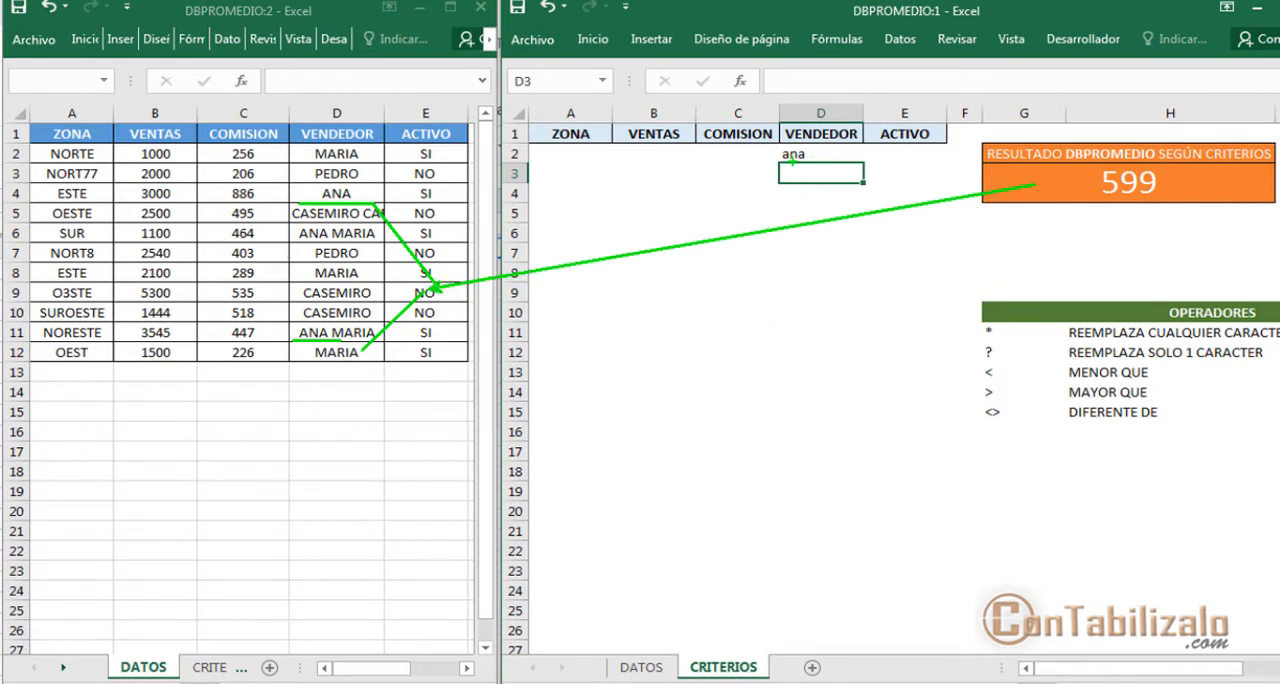
left_click_drag(779, 211, 790, 163)
left_click_drag(380, 401, 366, 338)
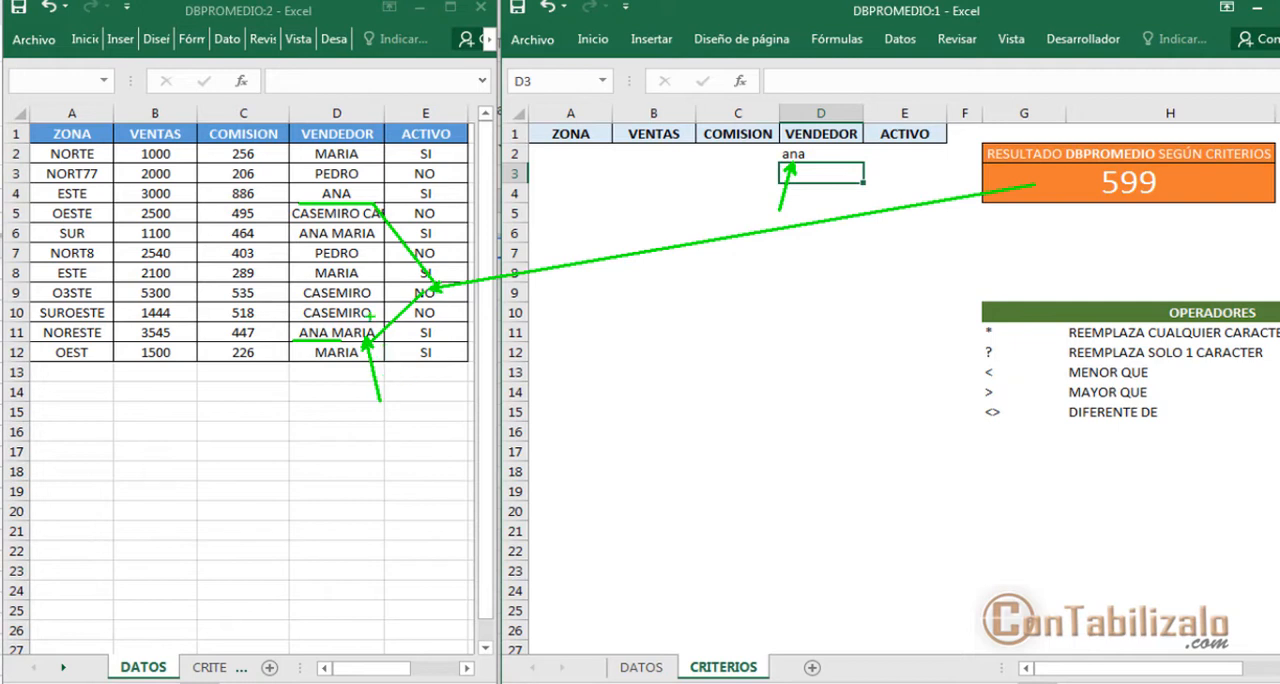
left_click_drag(424, 193, 363, 195)
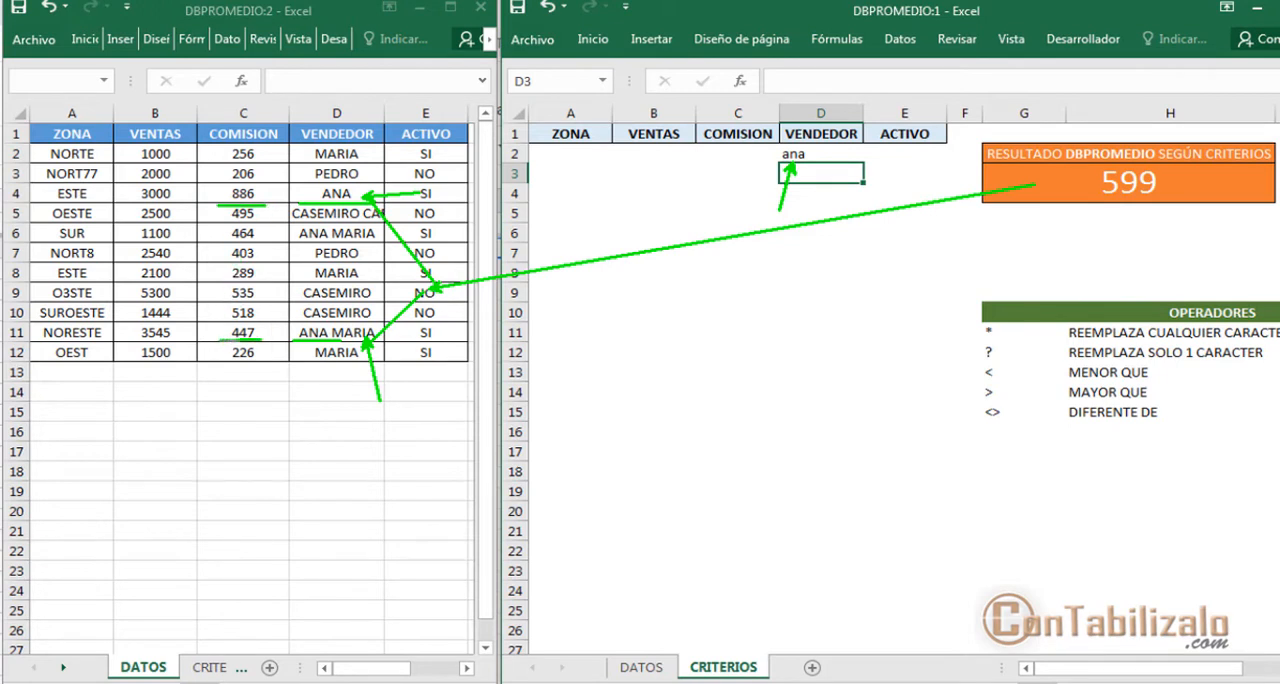
Examine the criteria area, contrasting conditions placed on one row (Y) with conditions placed on separate rows (O)
left_click_drag(1098, 210, 1234, 197)
key("e")
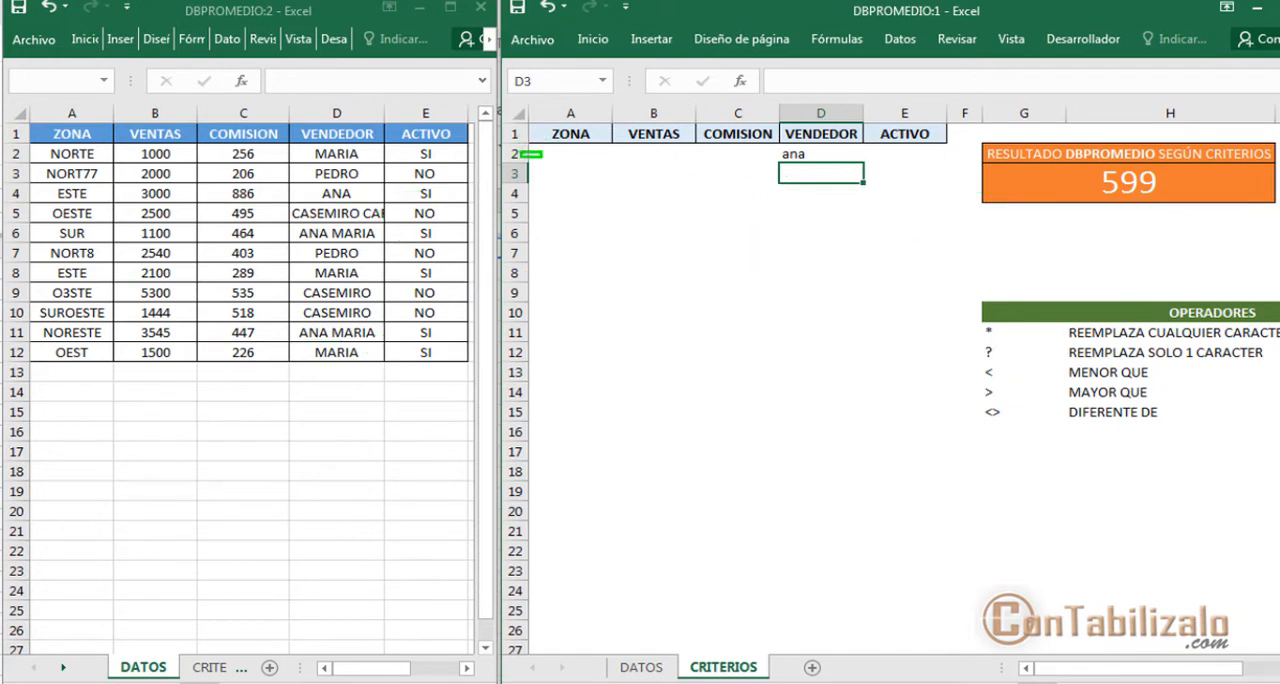
mouse_move(514, 129)
left_mouse_down()
mouse_move(666, 177)
mouse_move(951, 162)
left_mouse_up()
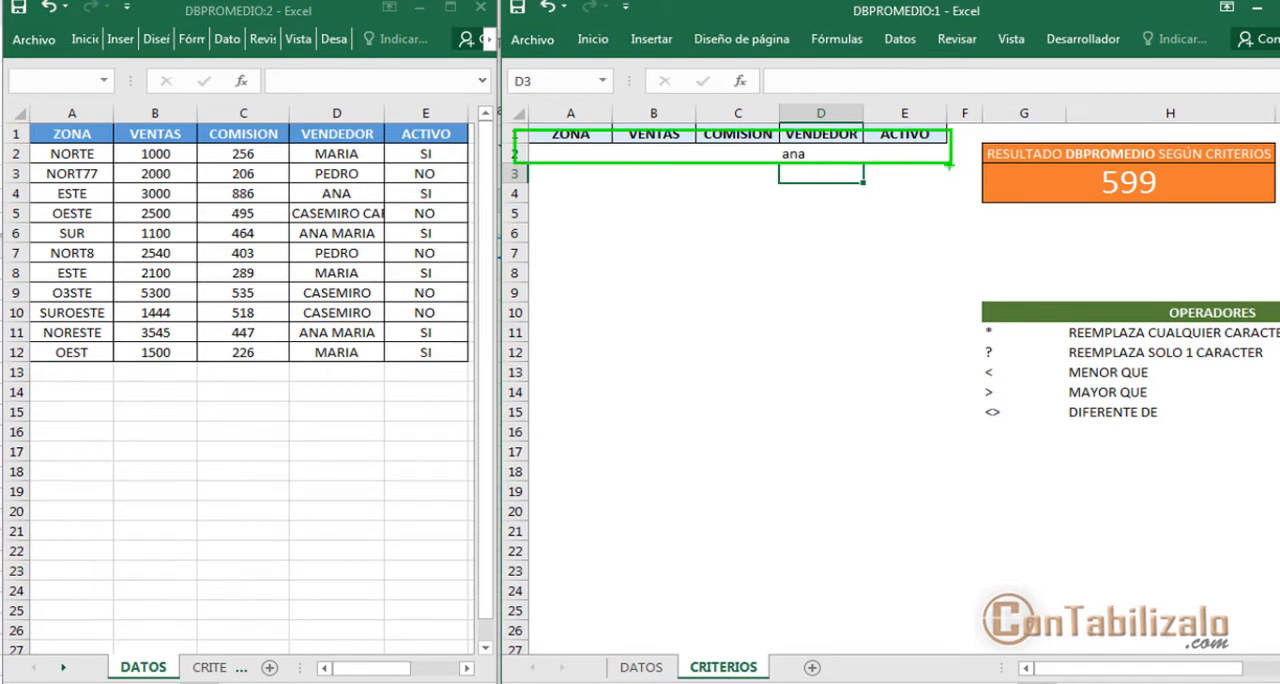
key("e")
mouse_move(520, 137)
left_mouse_down()
mouse_move(704, 176)
mouse_move(962, 172)
left_mouse_up()
mouse_move(596, 186)
left_mouse_down()
mouse_move(596, 388)
mouse_move(567, 505)
left_mouse_up()
type("y")
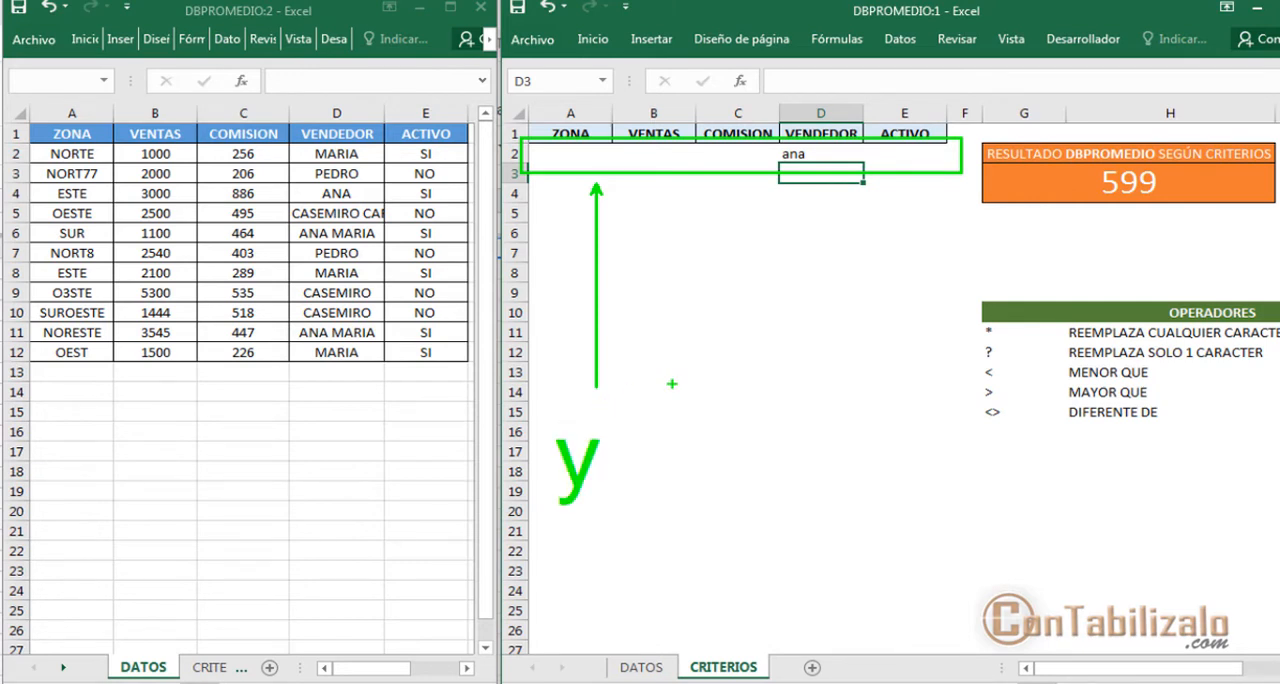
mouse_move(524, 139)
left_mouse_down()
mouse_move(558, 166)
mouse_move(956, 208)
left_mouse_up()
mouse_move(528, 204)
left_mouse_down()
mouse_move(552, 225)
mouse_move(960, 240)
left_mouse_up()
left_click_drag(840, 254, 842, 420)
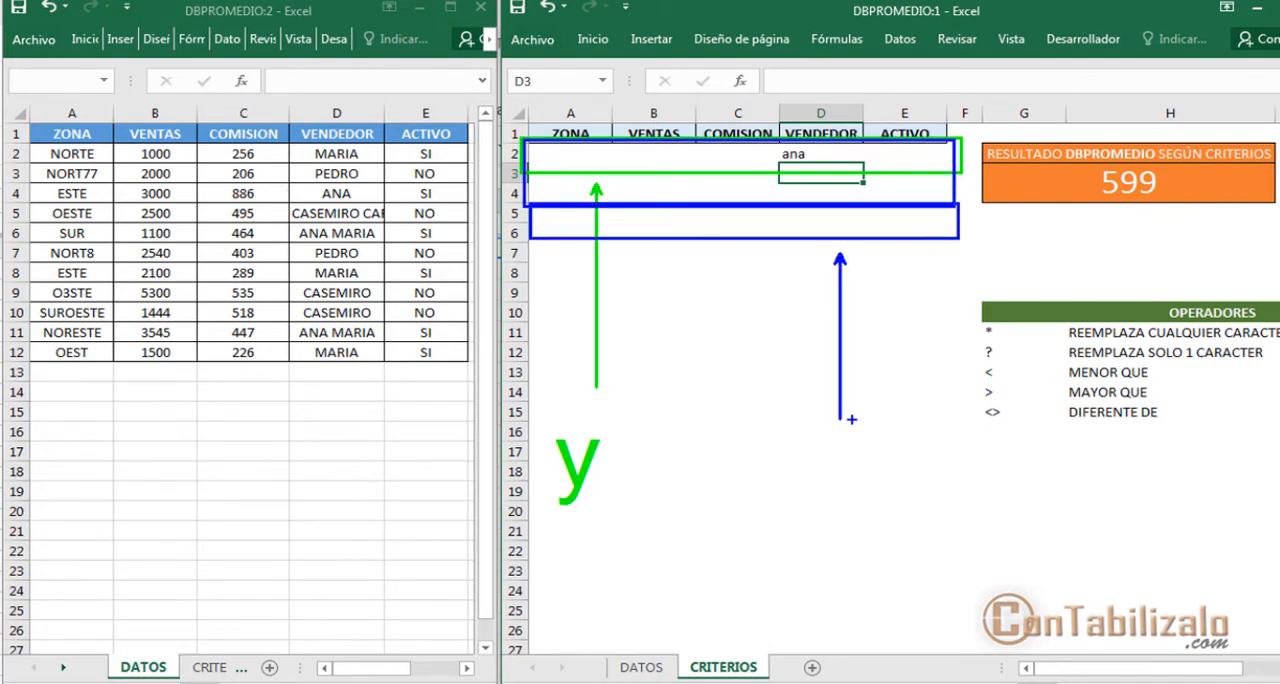
type("t")
type("o")
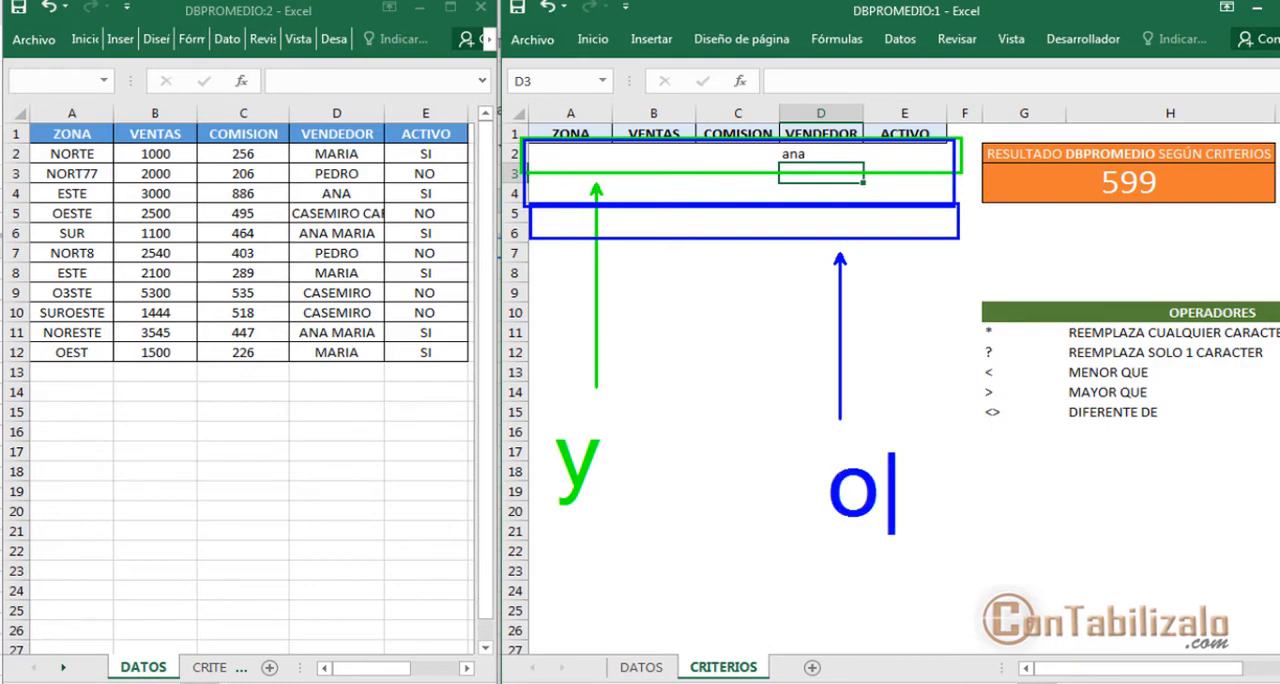
key("Escape")
key("Escape")
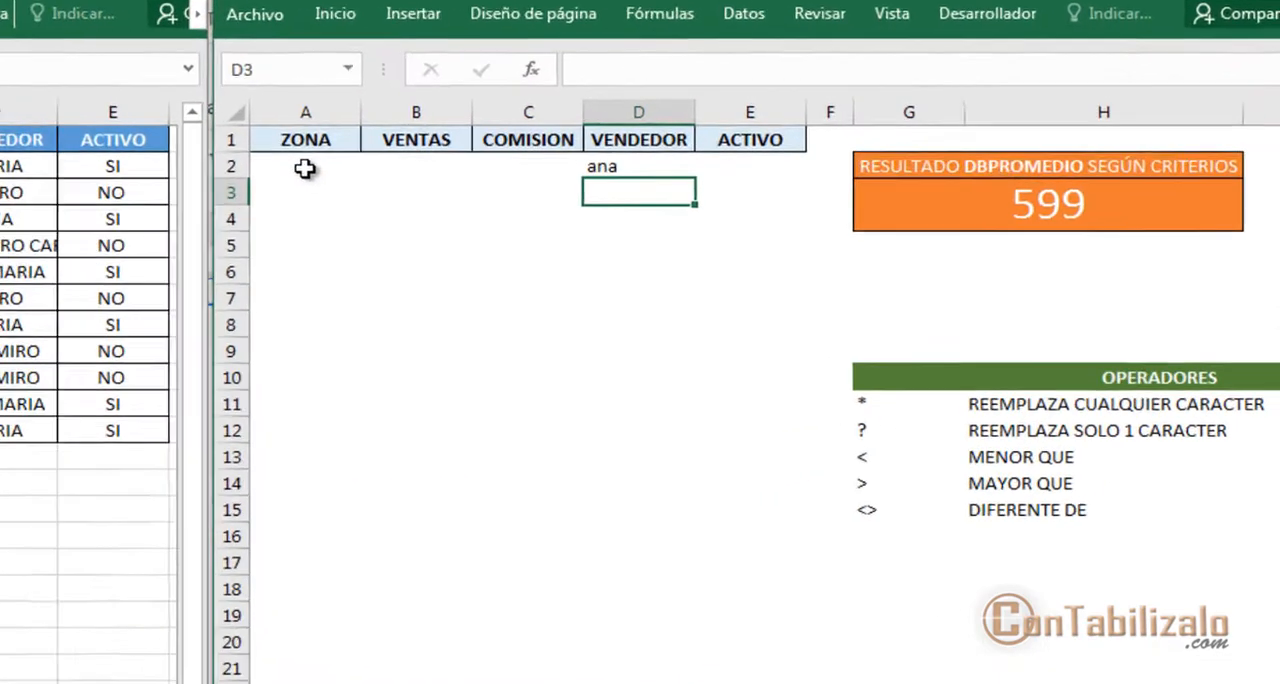
Try norte as the ZONA criterion in A2, on the same row as the VENDEDOR criterion, and clear it
left_click(566, 153)
type("norte")
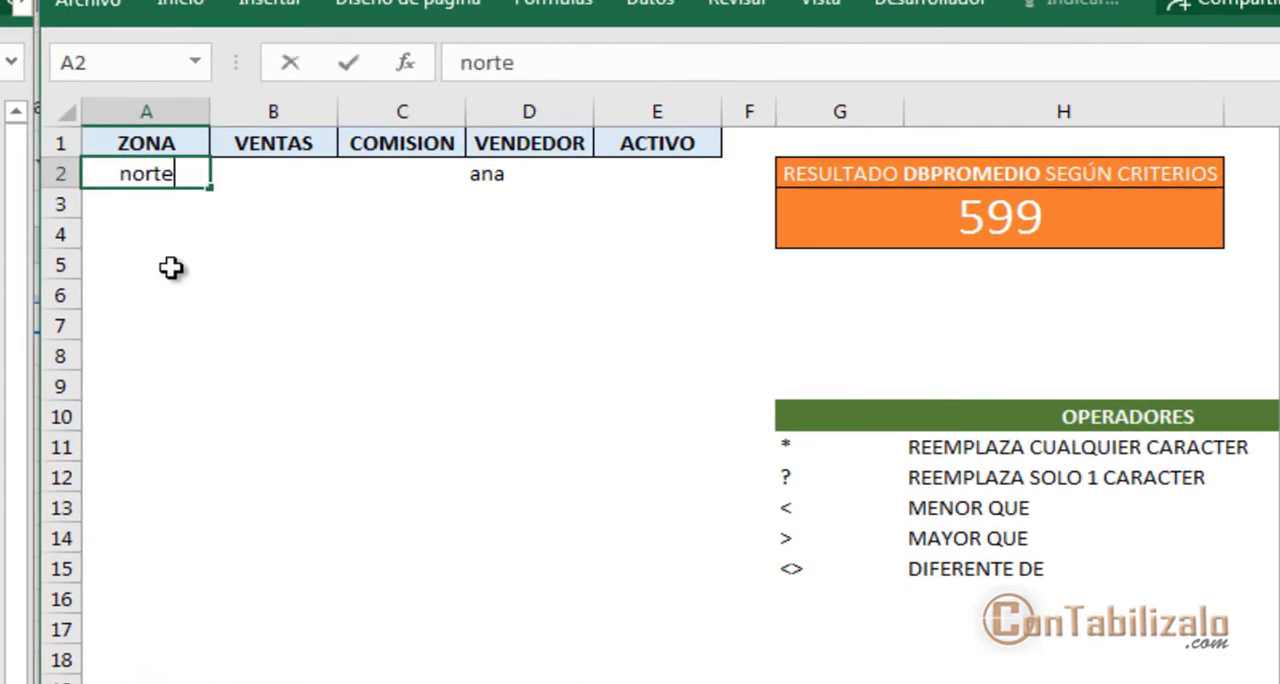
key("Return")
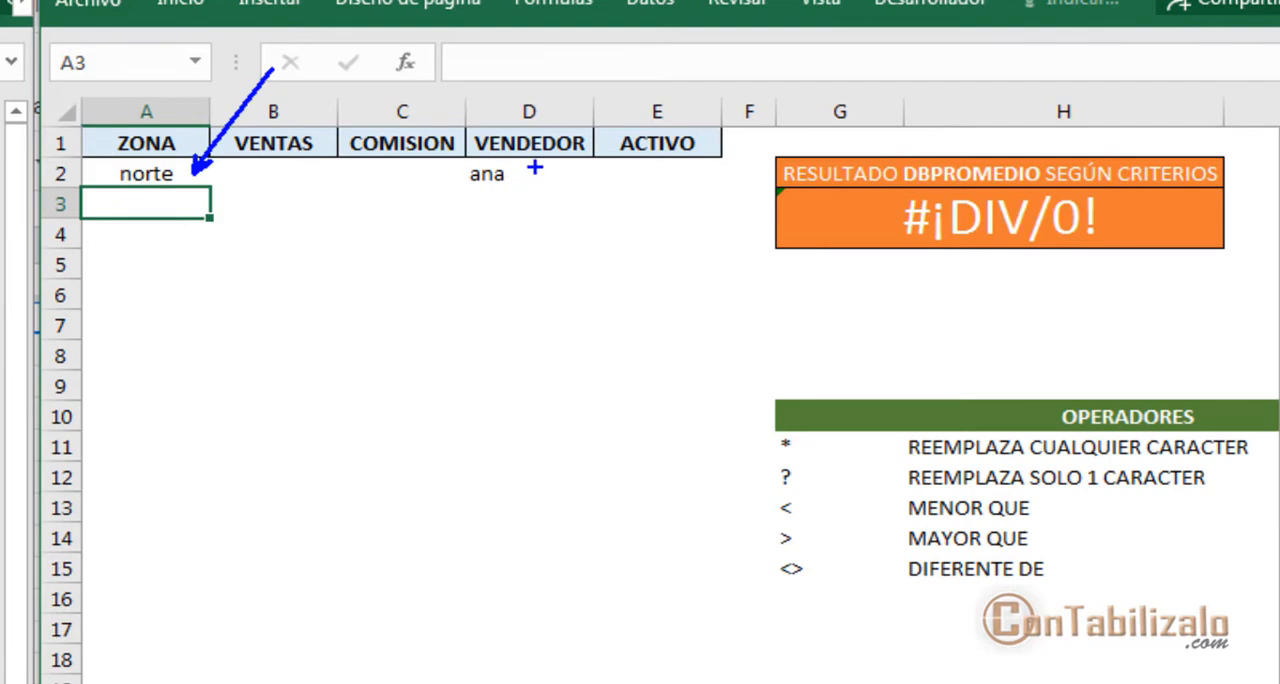
left_click(190, 177)
key("Delete")
Enter norte as the ZONA criterion in A3, one row below the VENDEDOR criterion
key("Down")
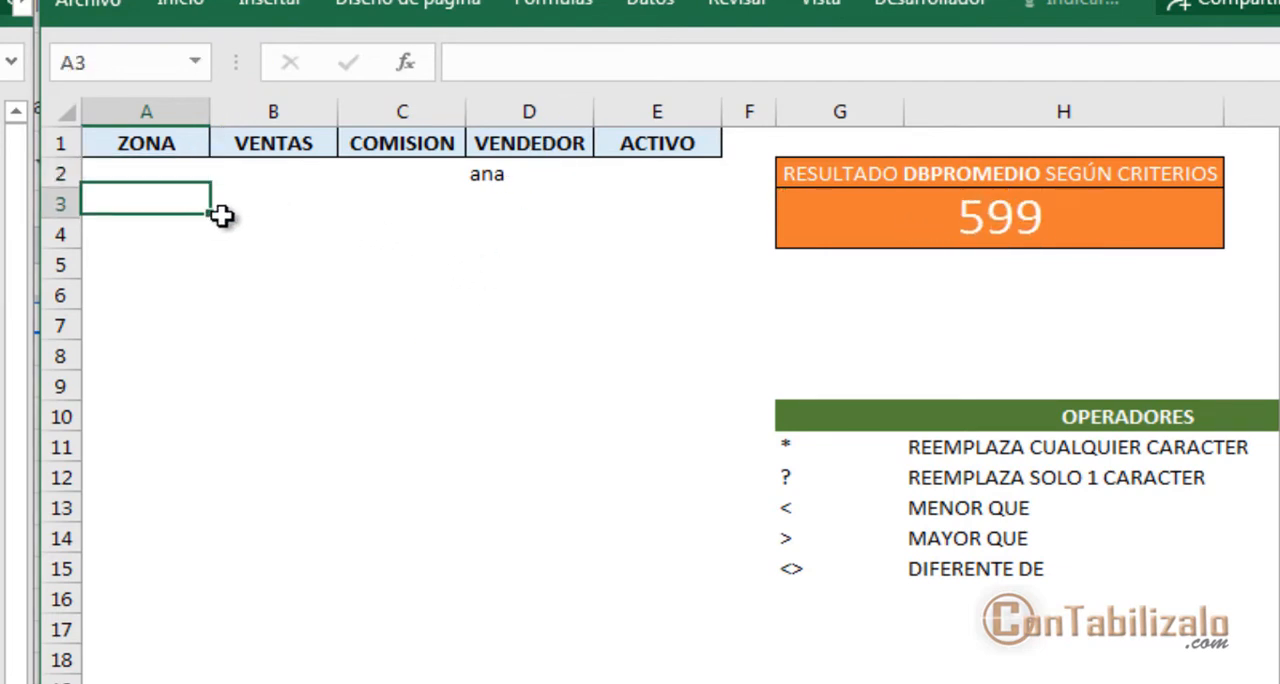
type("norte")
key("Return")
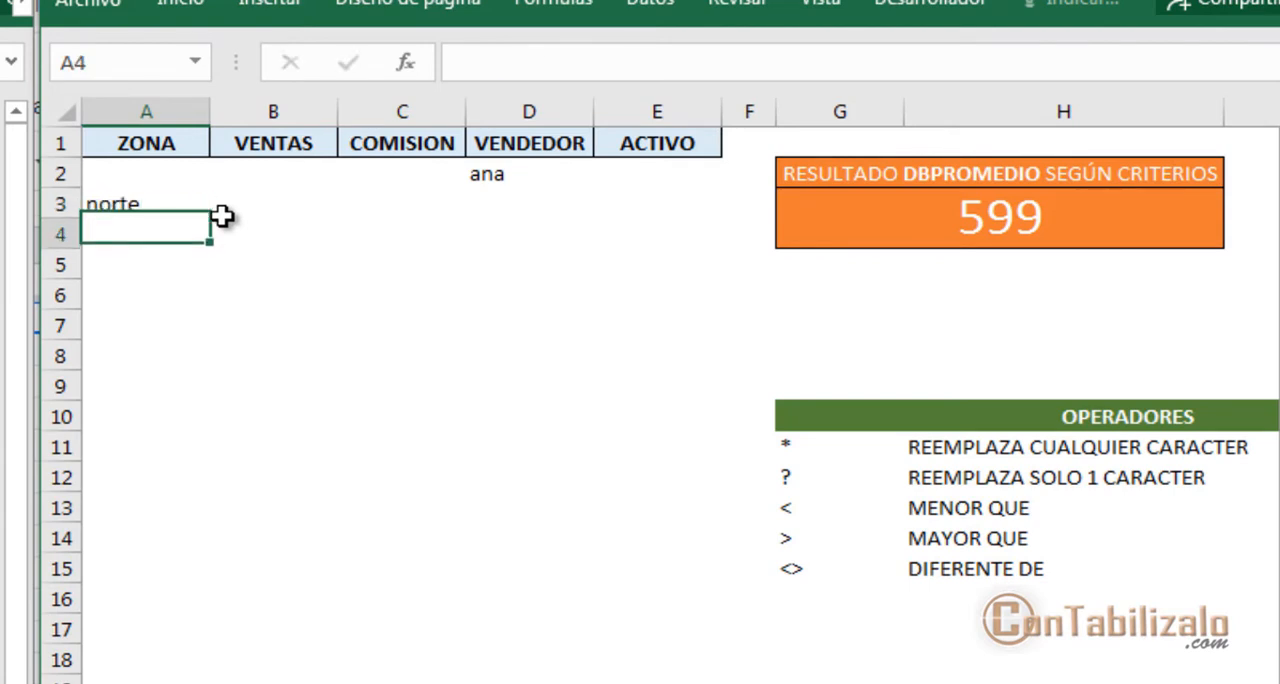
key("Up")
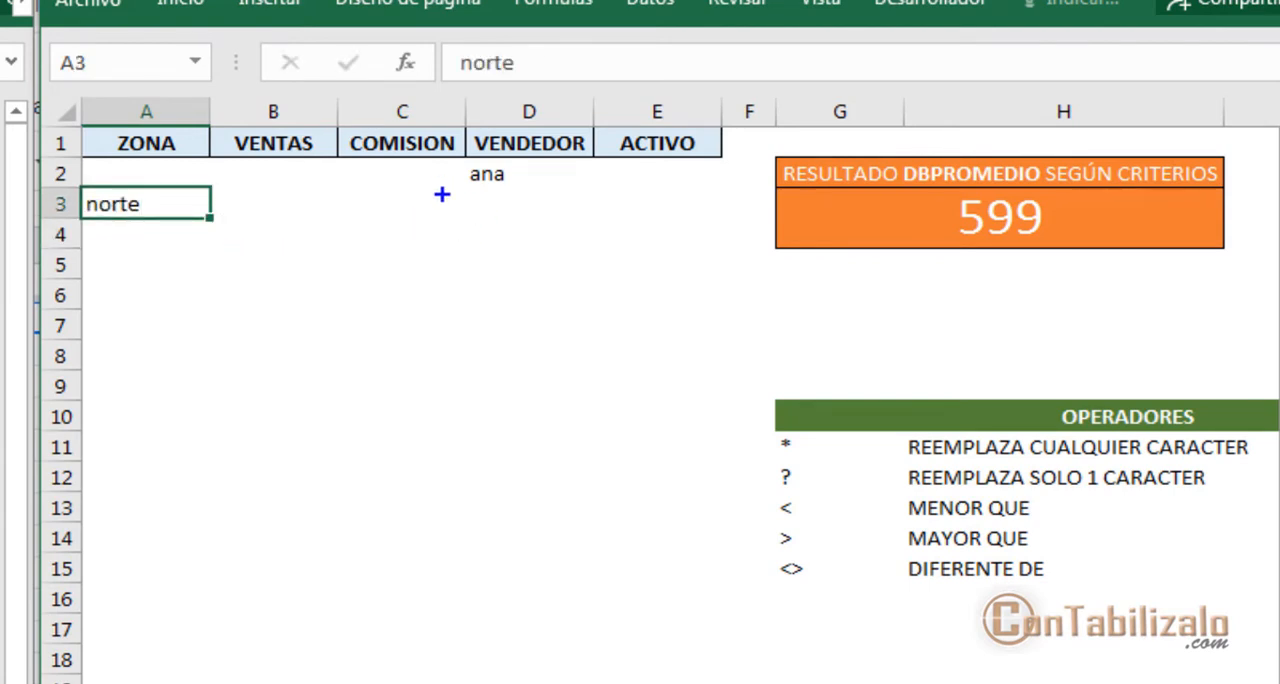
left_click_drag(442, 194, 555, 184)
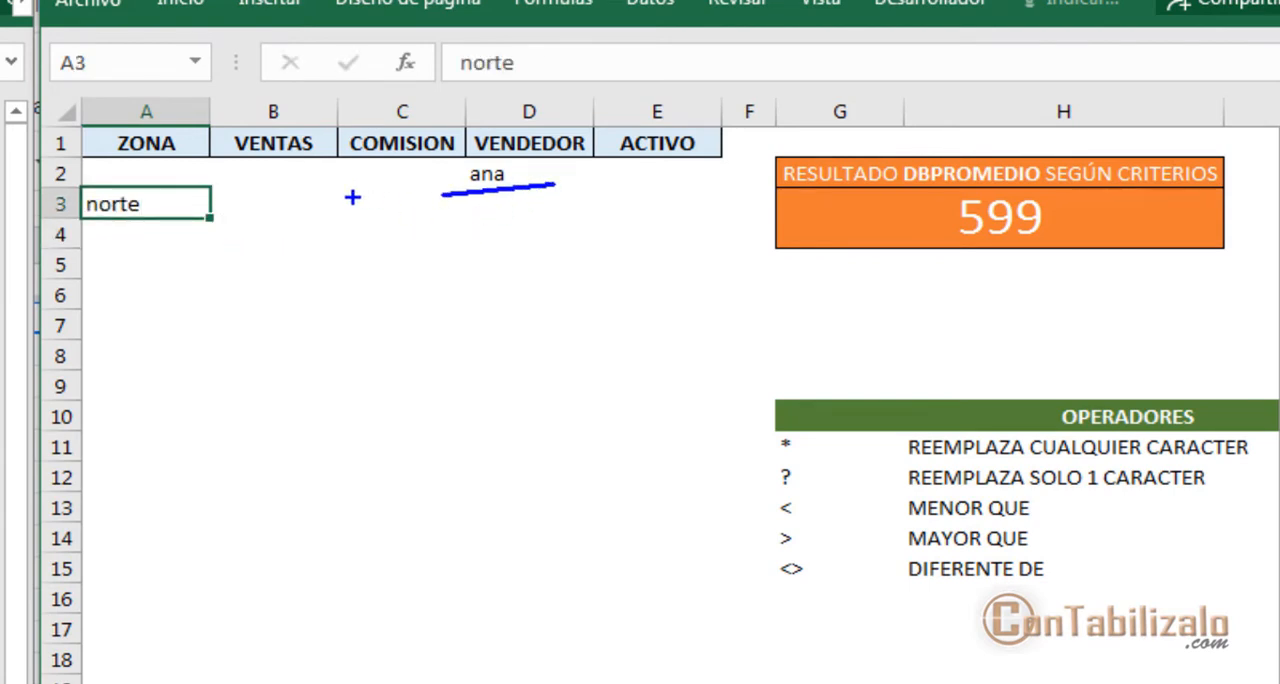
left_click_drag(94, 235, 174, 217)
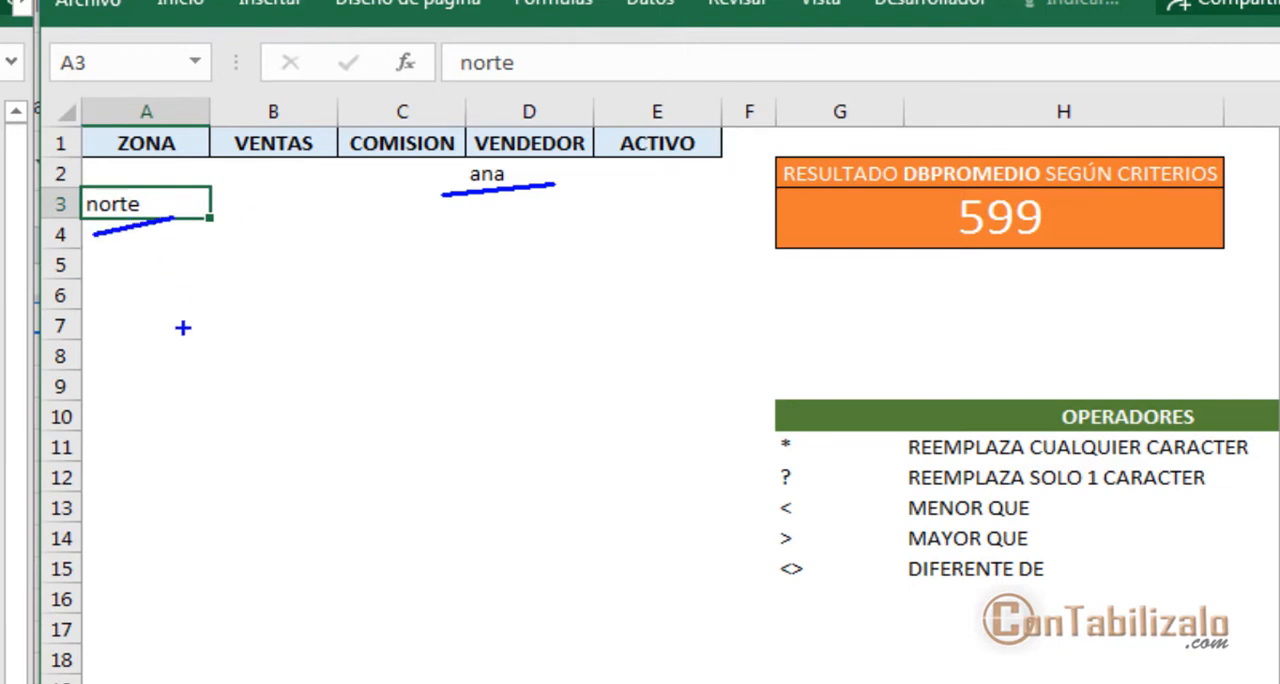
key("Escape")
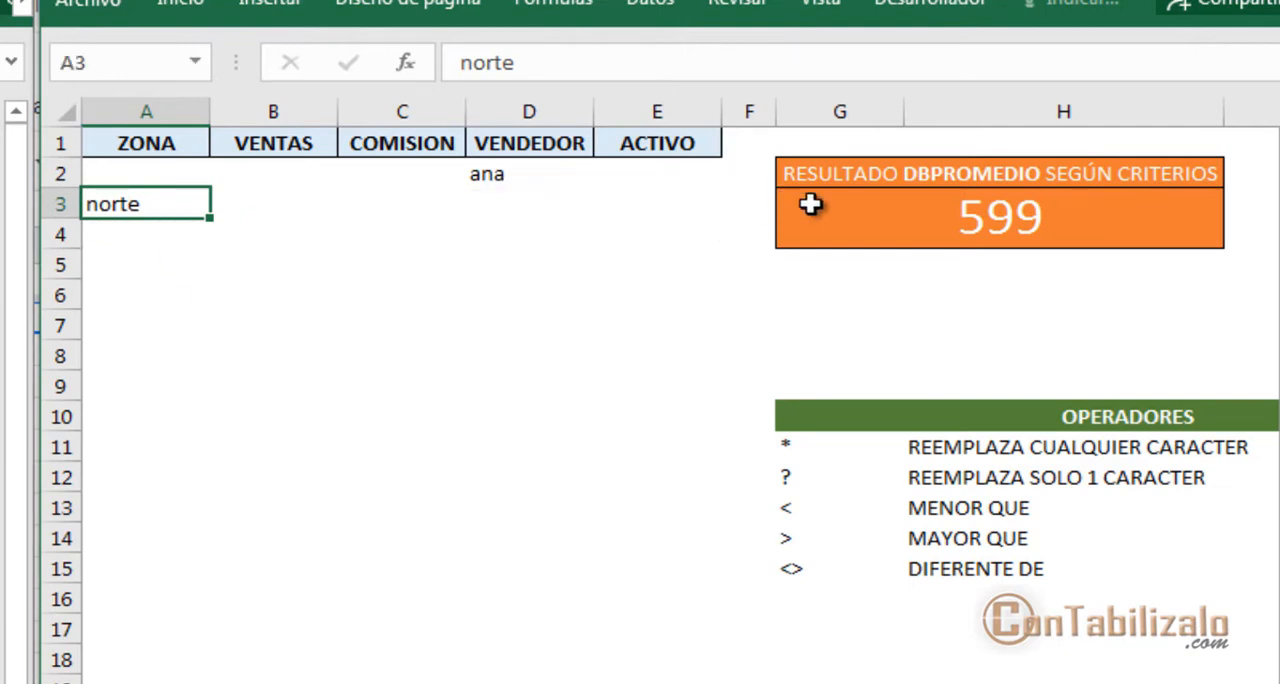
Check which criteria rows the BDPROMEDIO formula in G3 covers and open its function arguments at Criterios
left_click(849, 220)
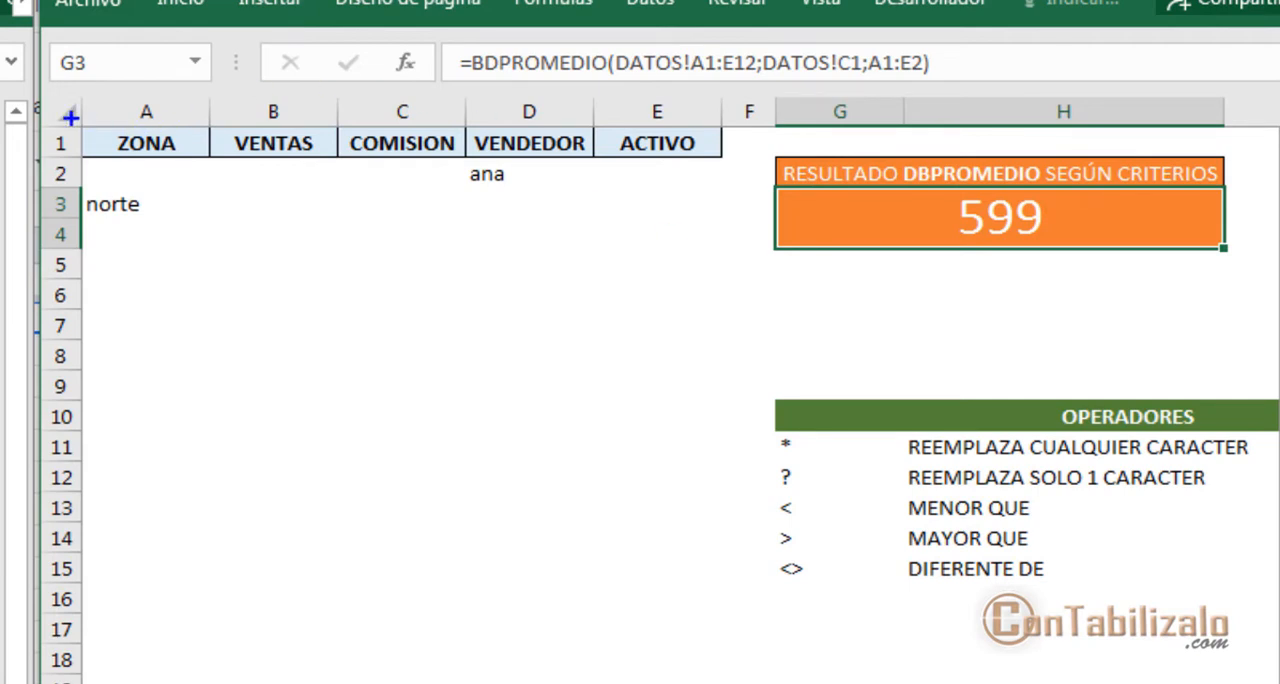
mouse_move(70, 116)
left_mouse_down()
mouse_move(214, 186)
mouse_move(734, 194)
left_mouse_up()
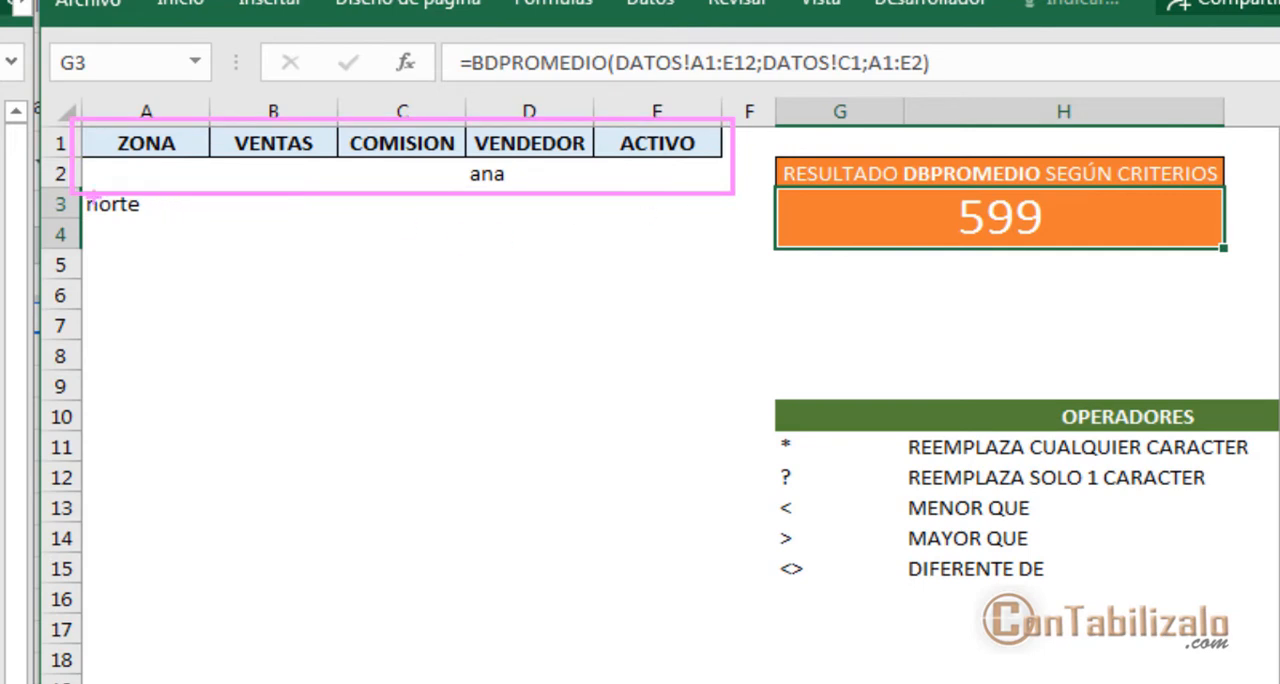
left_click_drag(86, 200, 176, 218)
left_click_drag(78, 227, 158, 193)
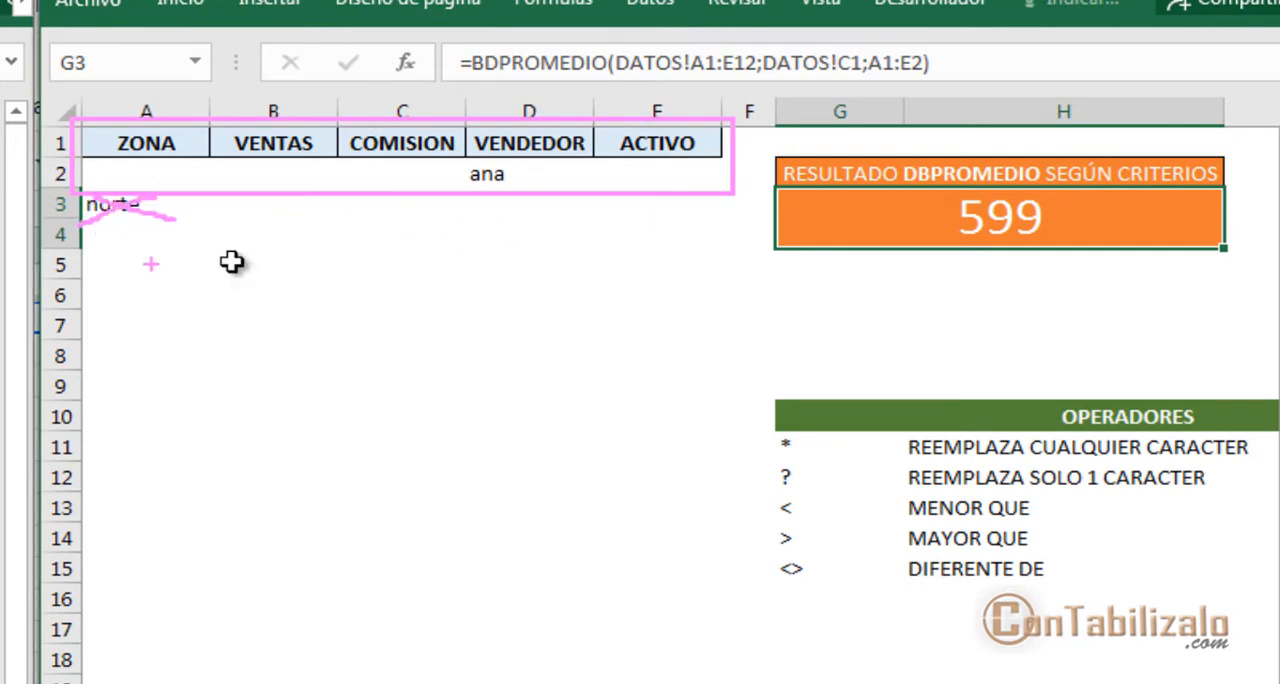
key("Escape")
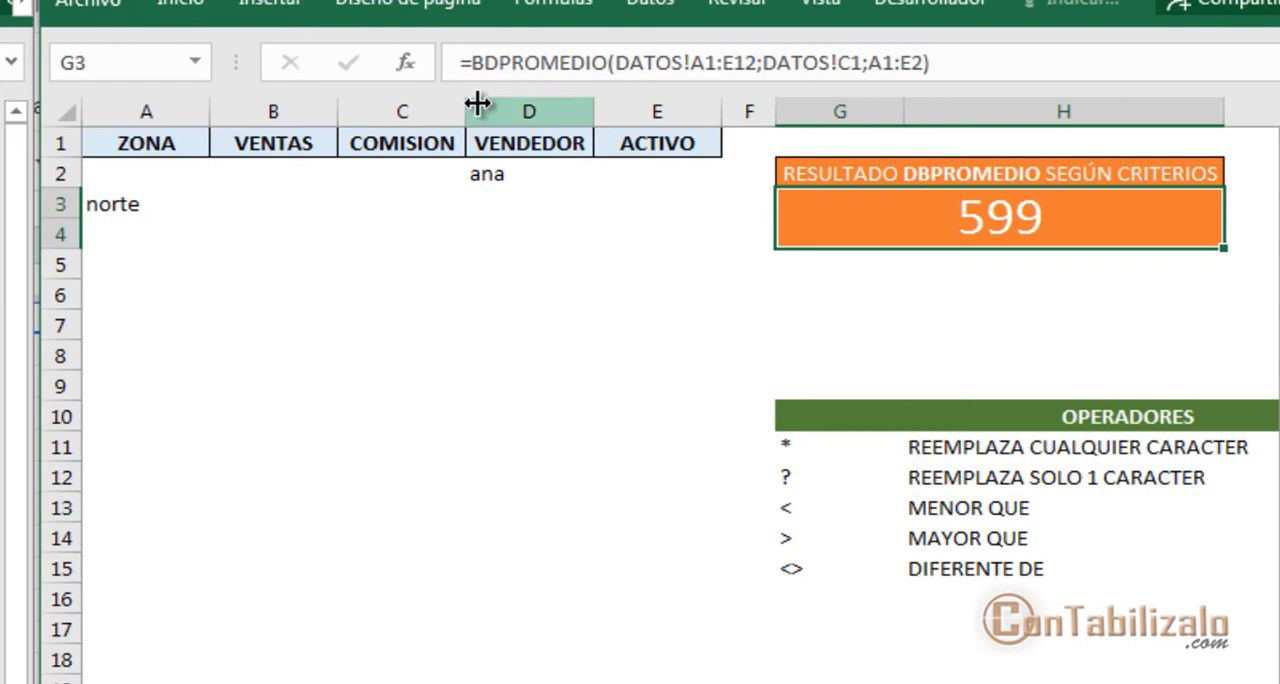
left_click(405, 63)
left_click_drag(815, 325, 714, 290)
left_click(666, 415)
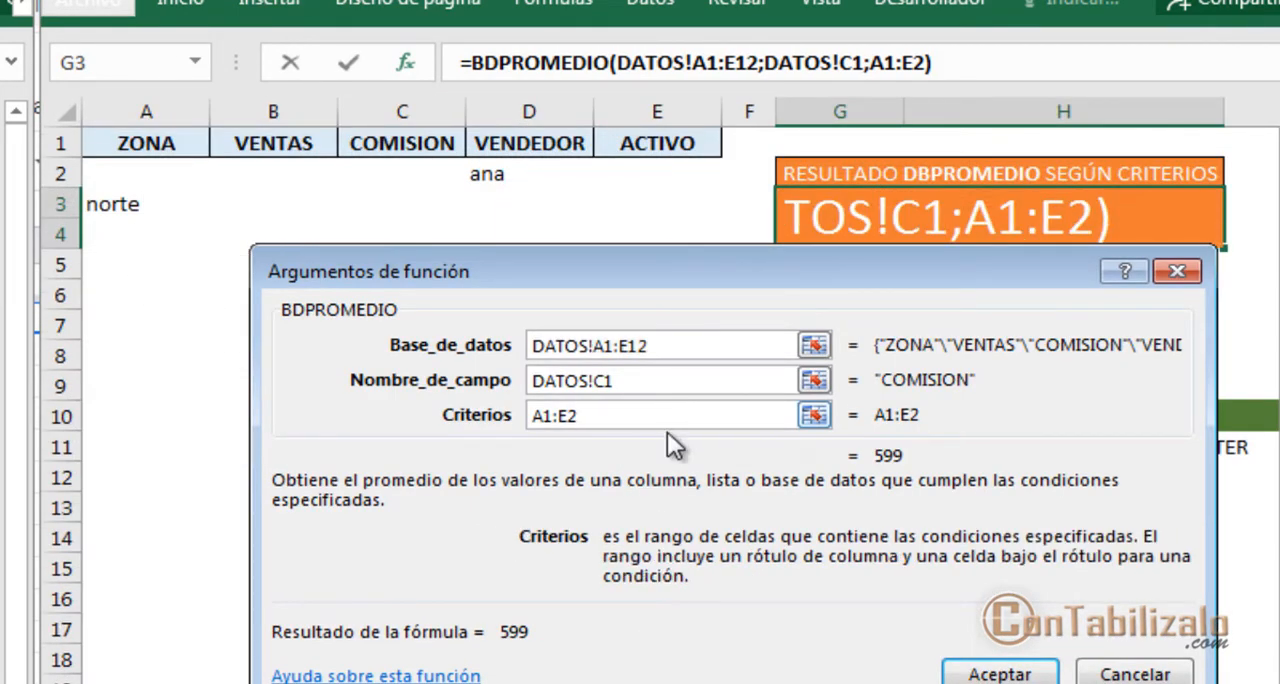
Try adding a second range to the Criterios argument so that it reads A1:E2+A1:E3
type("+")
left_click_drag(112, 149, 696, 212)
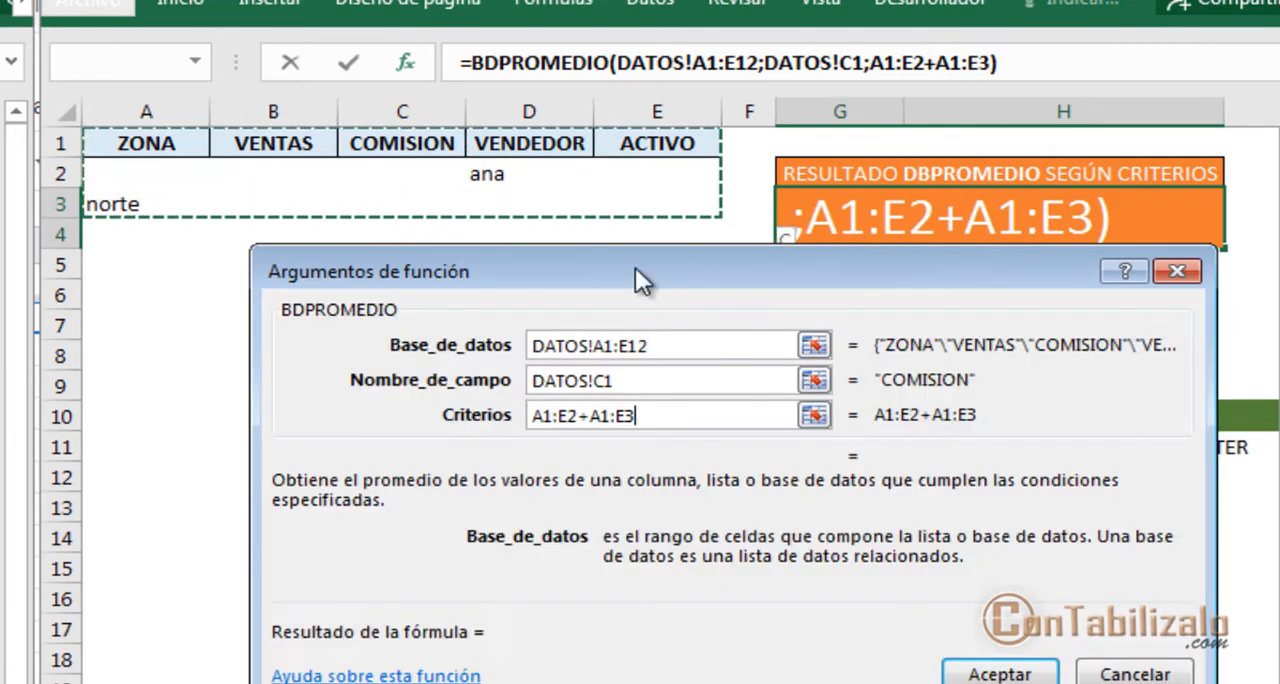
left_click(985, 676)
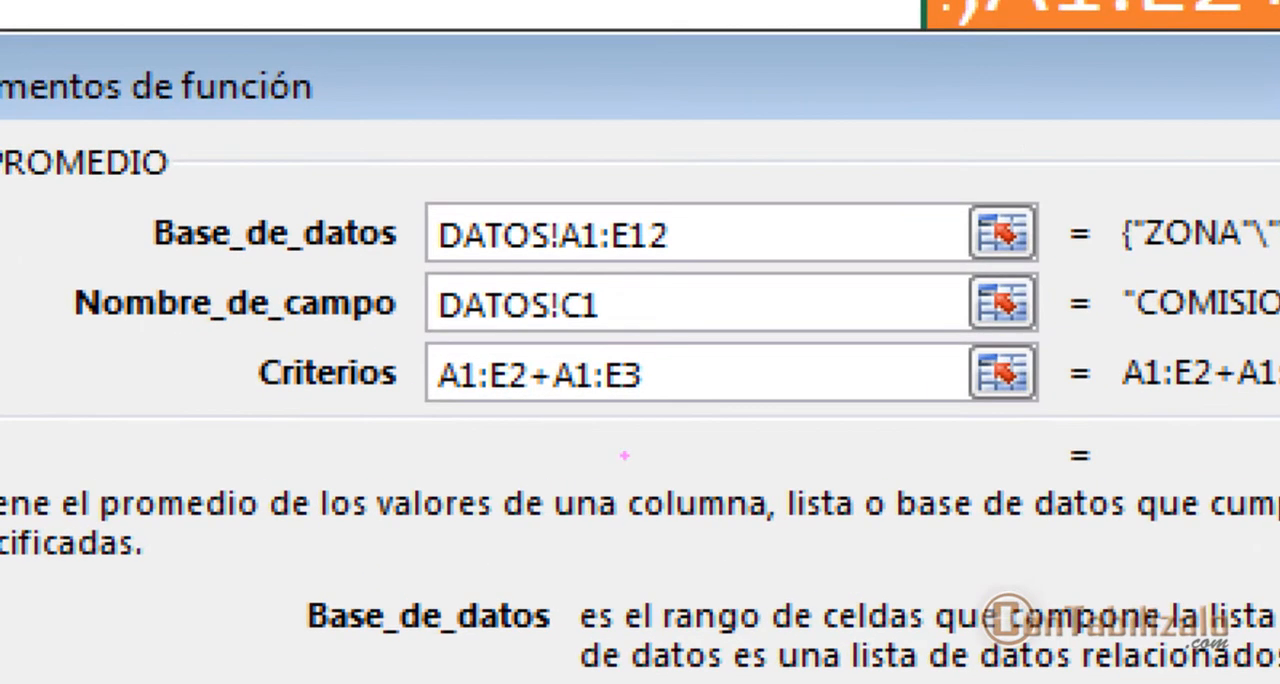
left_click_drag(535, 400, 535, 575)
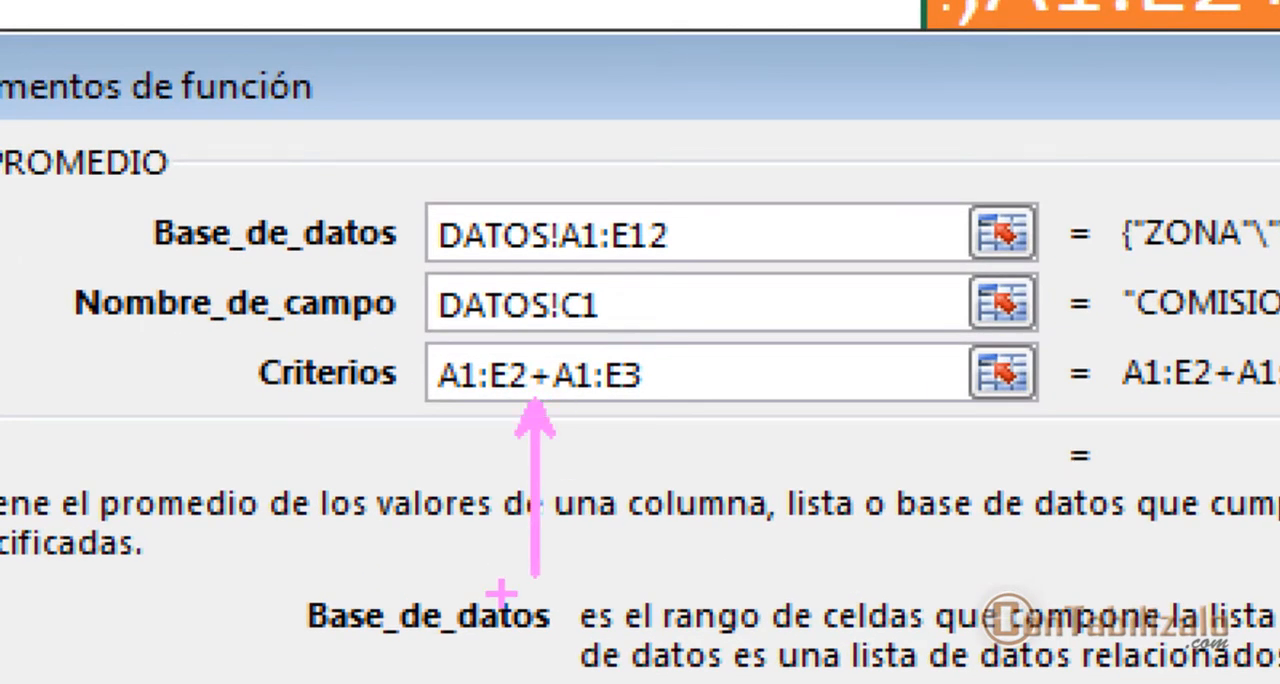
mouse_move(500, 430)
left_mouse_down()
mouse_move(448, 430)
mouse_move(655, 398)
left_mouse_up()
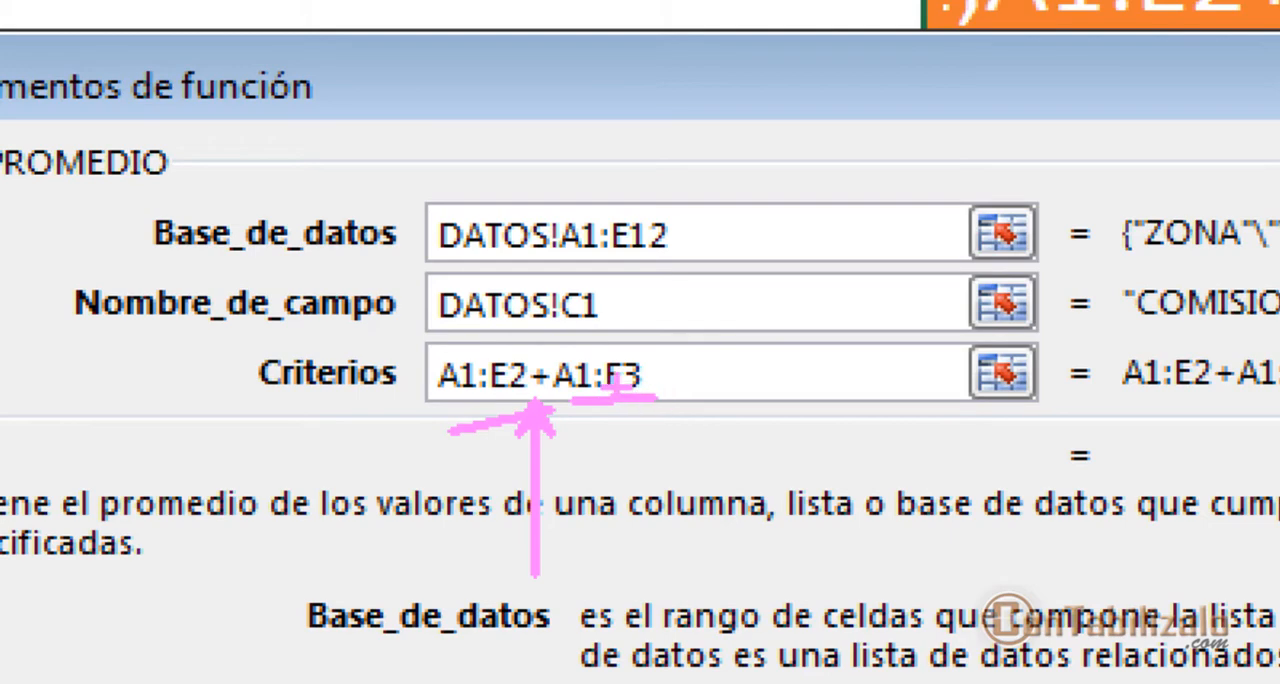
left_click_drag(605, 363, 488, 454)
left_click_drag(496, 340, 622, 430)
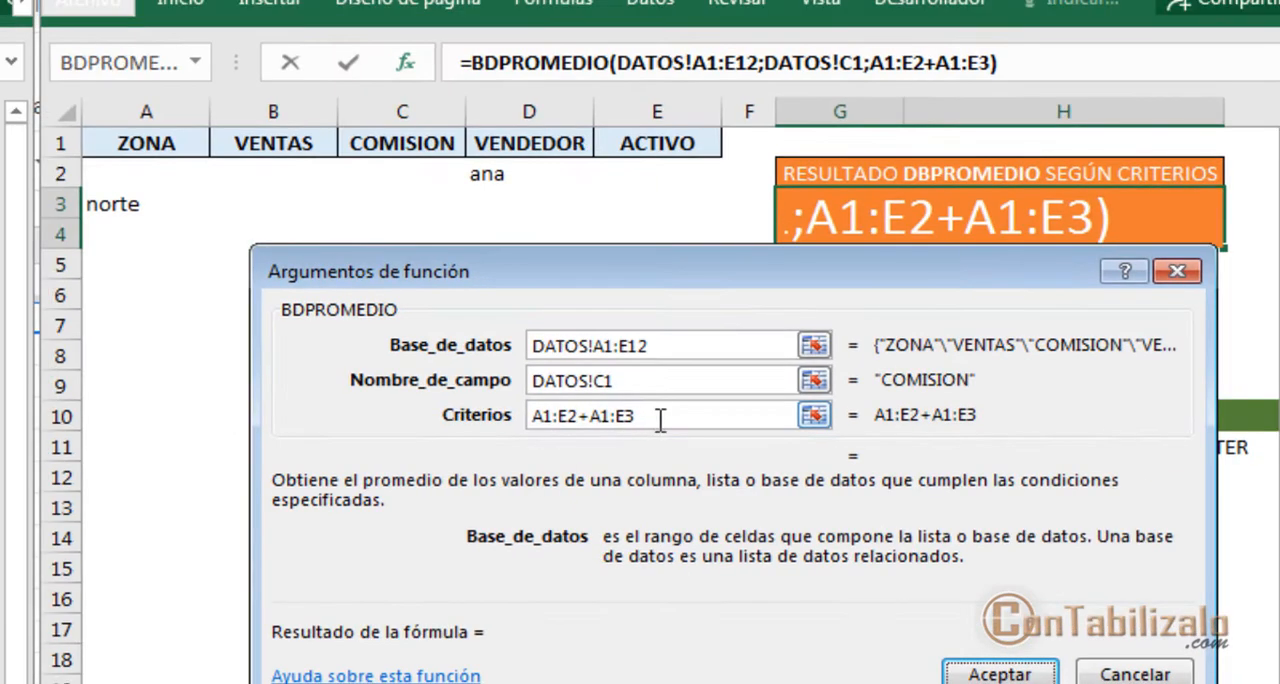
Replace the Criterios argument of BDPROMEDIO with the single range A1:E3 and accept the formula
left_click(702, 383)
left_click_drag(641, 410, 508, 427)
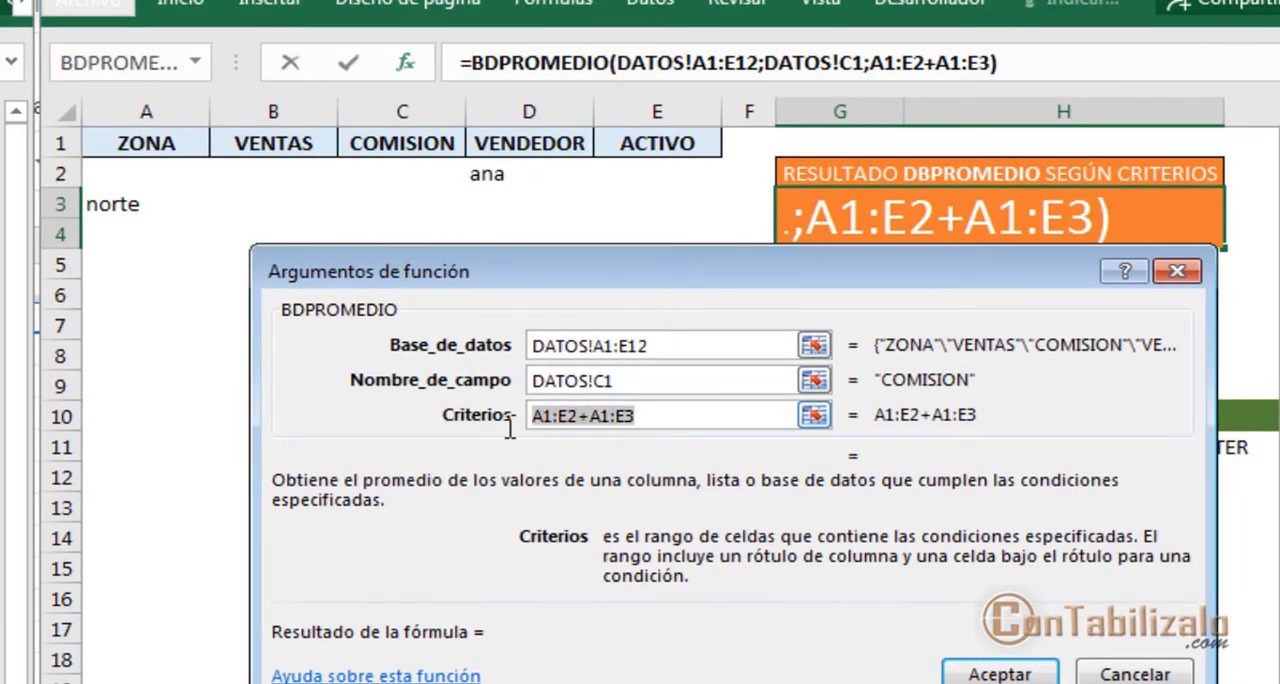
key("BackSpace")
left_click_drag(159, 151, 660, 220)
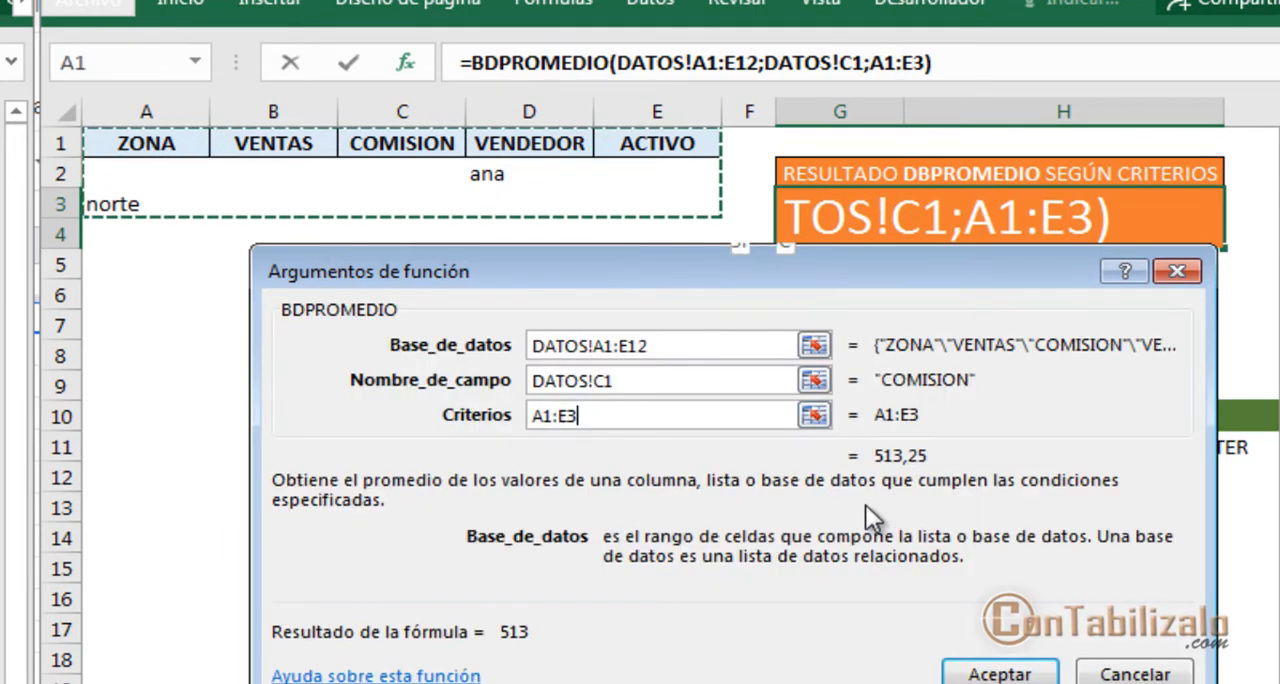
left_click(962, 672)
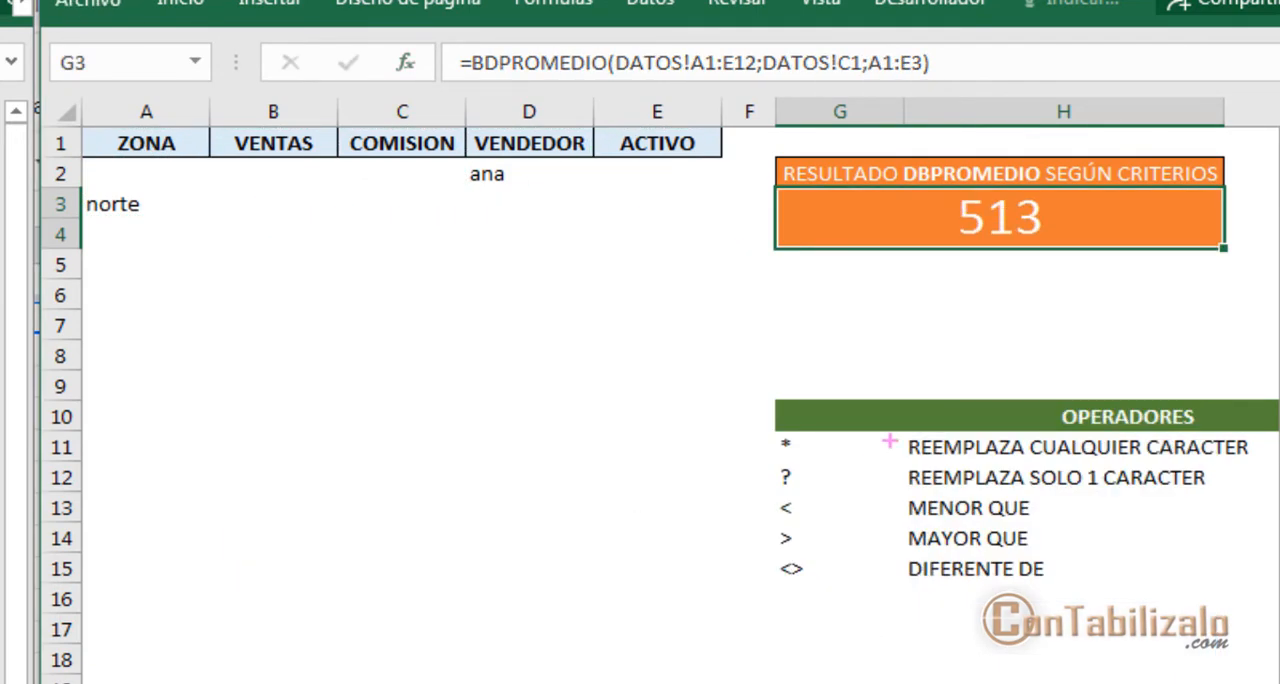
Compare the BDPROMEDIO result with the VENDEDOR criterion in D2 and the ZONA criterion in A3
left_click_drag(931, 282, 1078, 222)
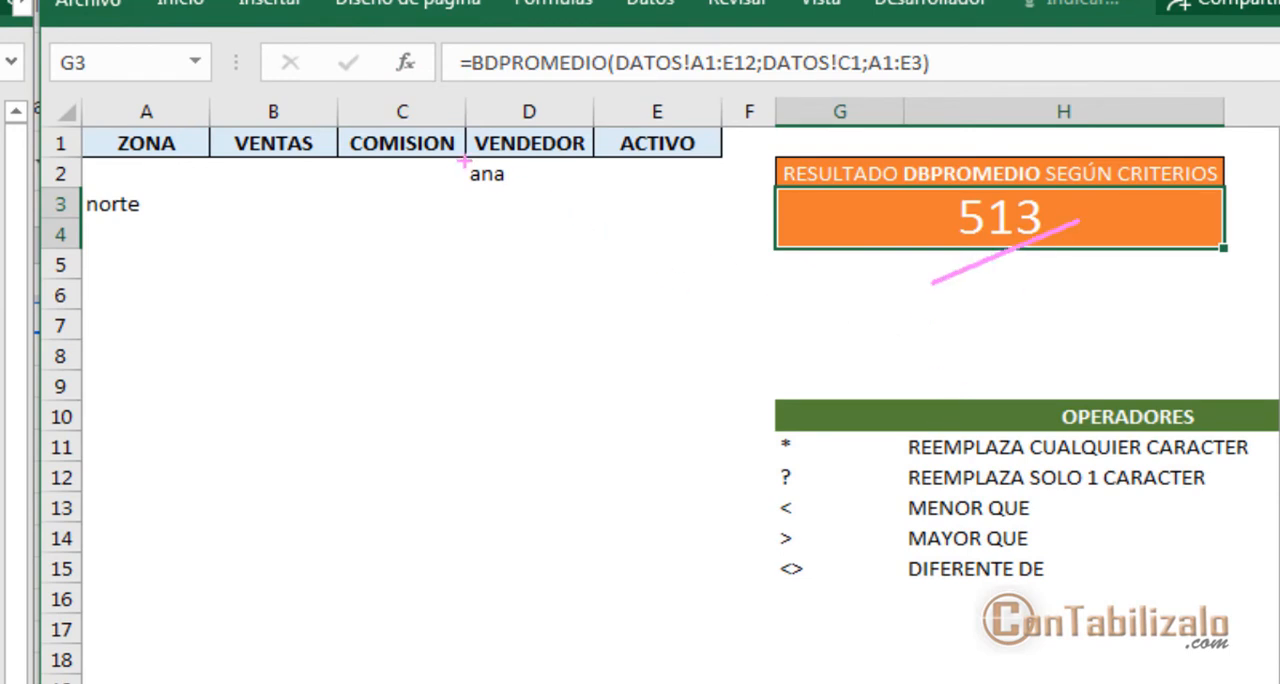
left_click_drag(449, 158, 565, 207)
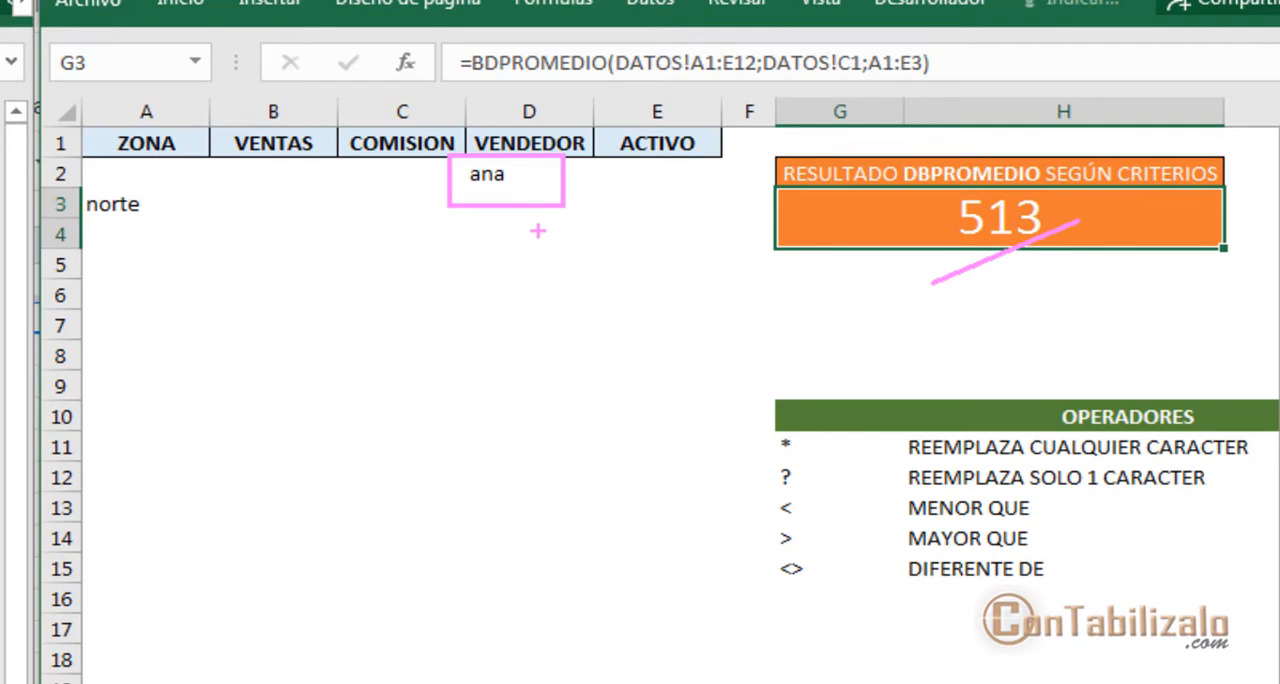
left_click_drag(62, 167, 155, 244)
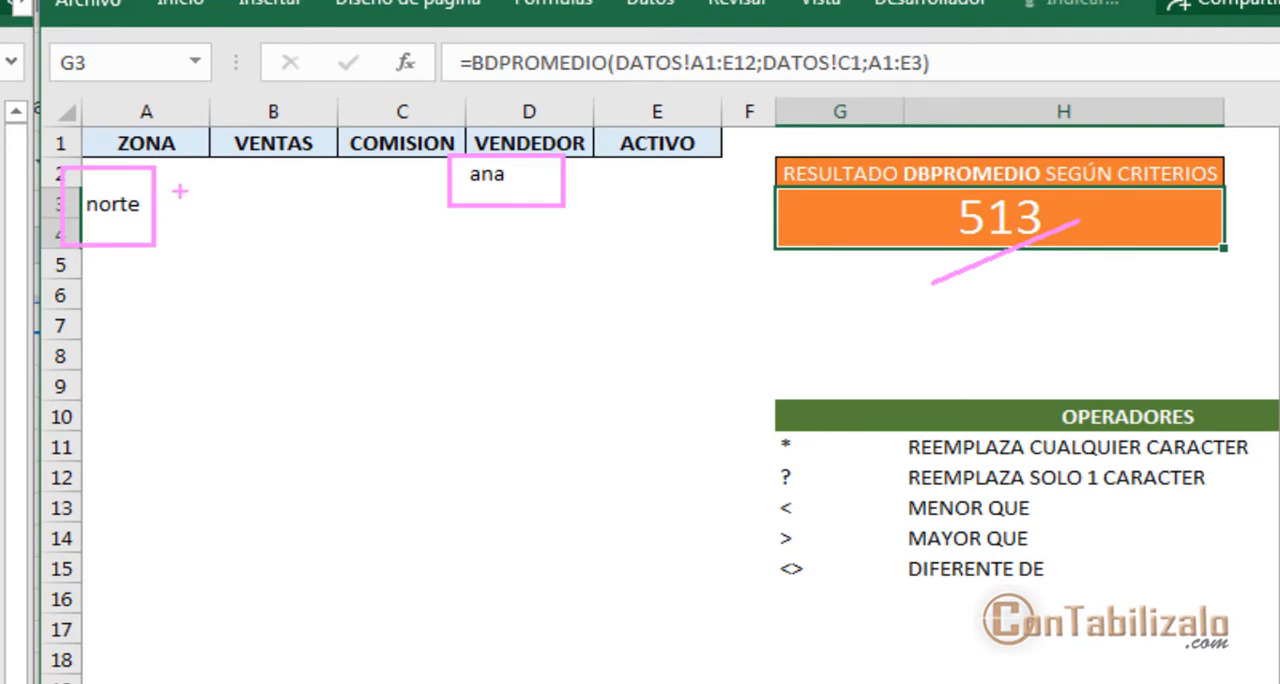
mouse_move(84, 157)
left_mouse_down()
mouse_move(199, 197)
mouse_move(221, 186)
left_mouse_up()
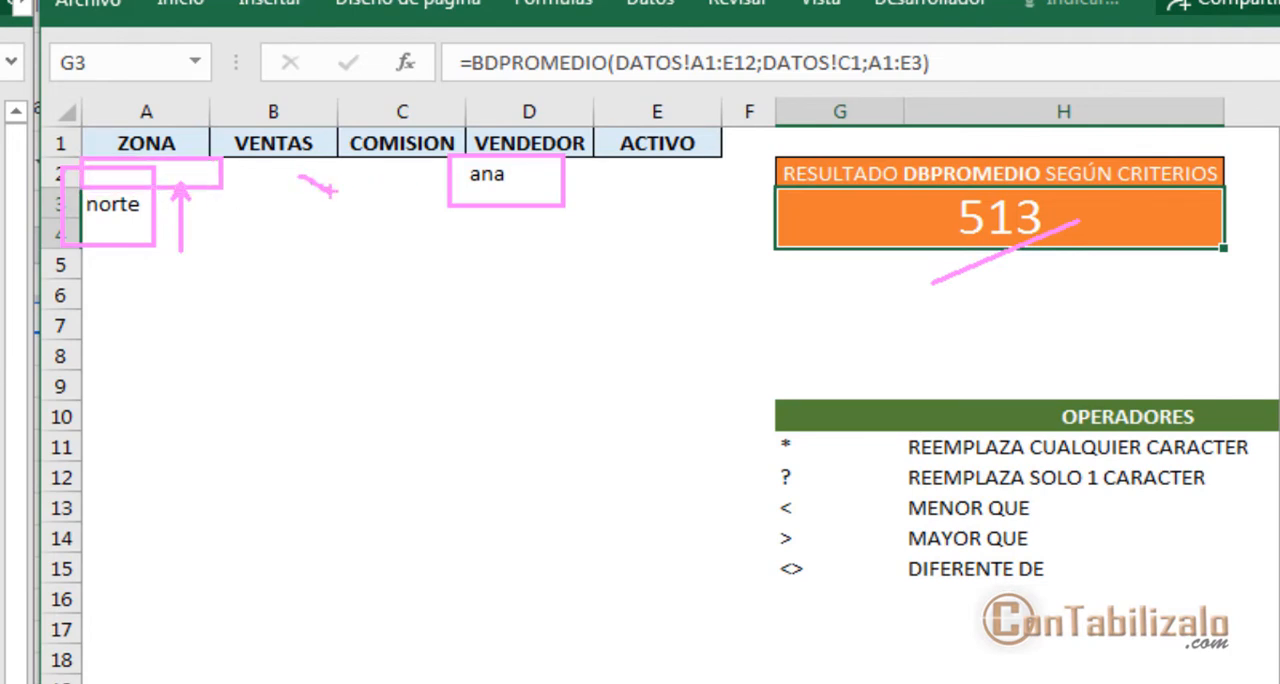
left_click_drag(333, 189, 305, 244)
left_click_drag(438, 173, 374, 179)
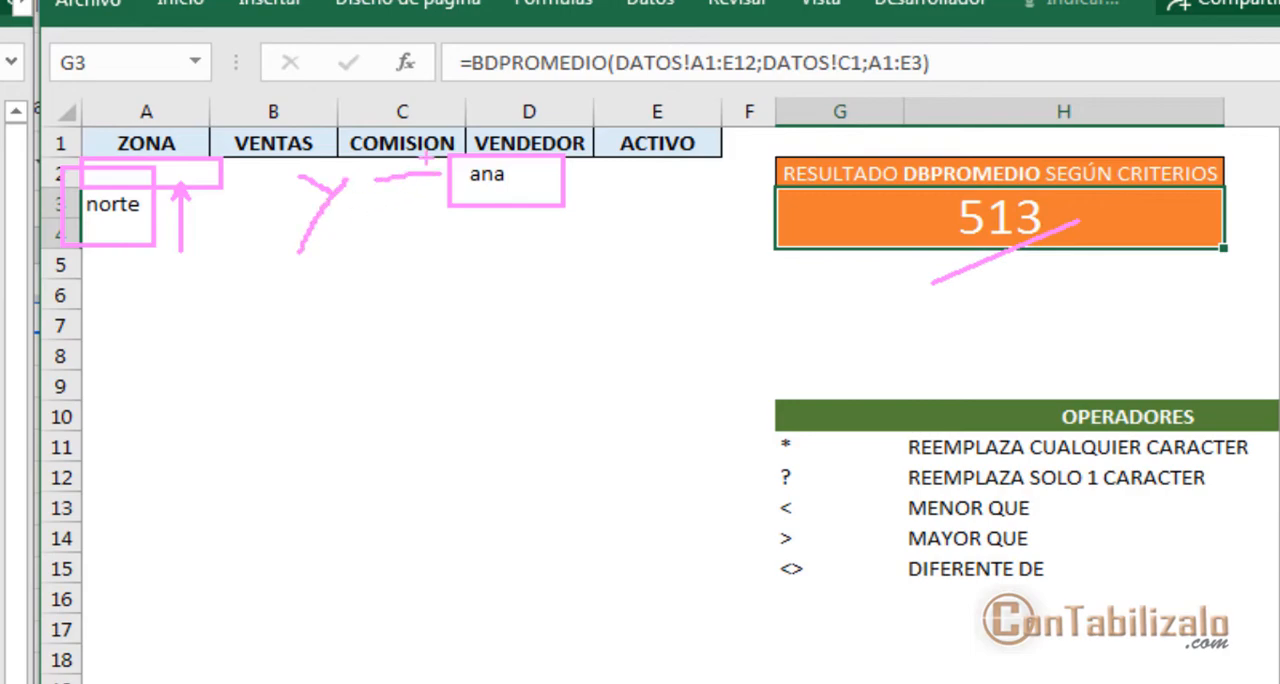
key("Escape")
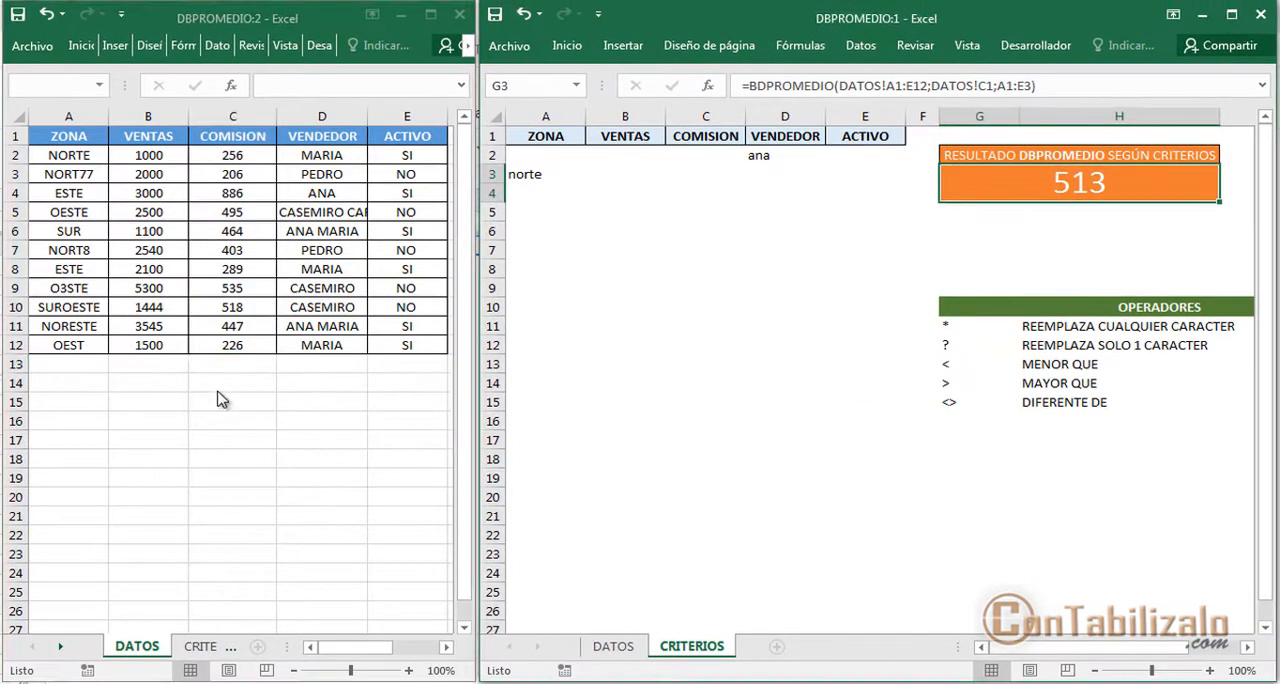
Start a new record in row 13 of the DATOS sheet with ZONA SUR and VENTAS 4545
left_click(79, 371)
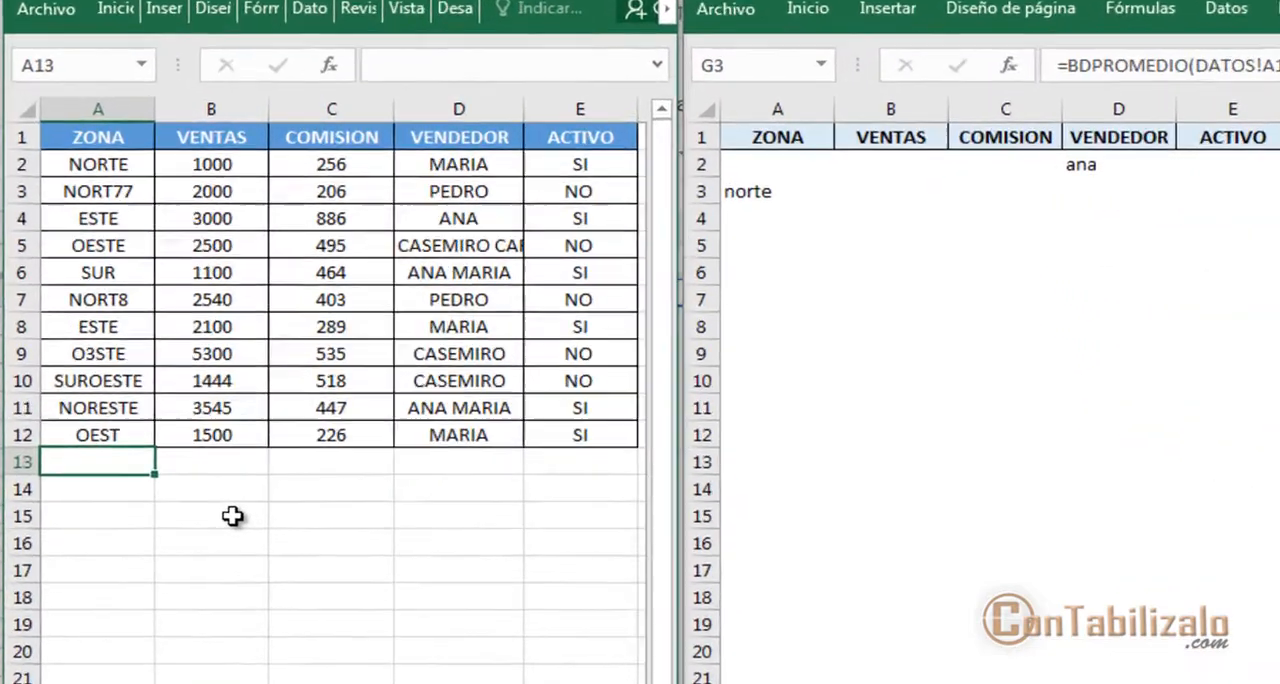
type("suy")
key("BackSpace")
key("BackSpace")
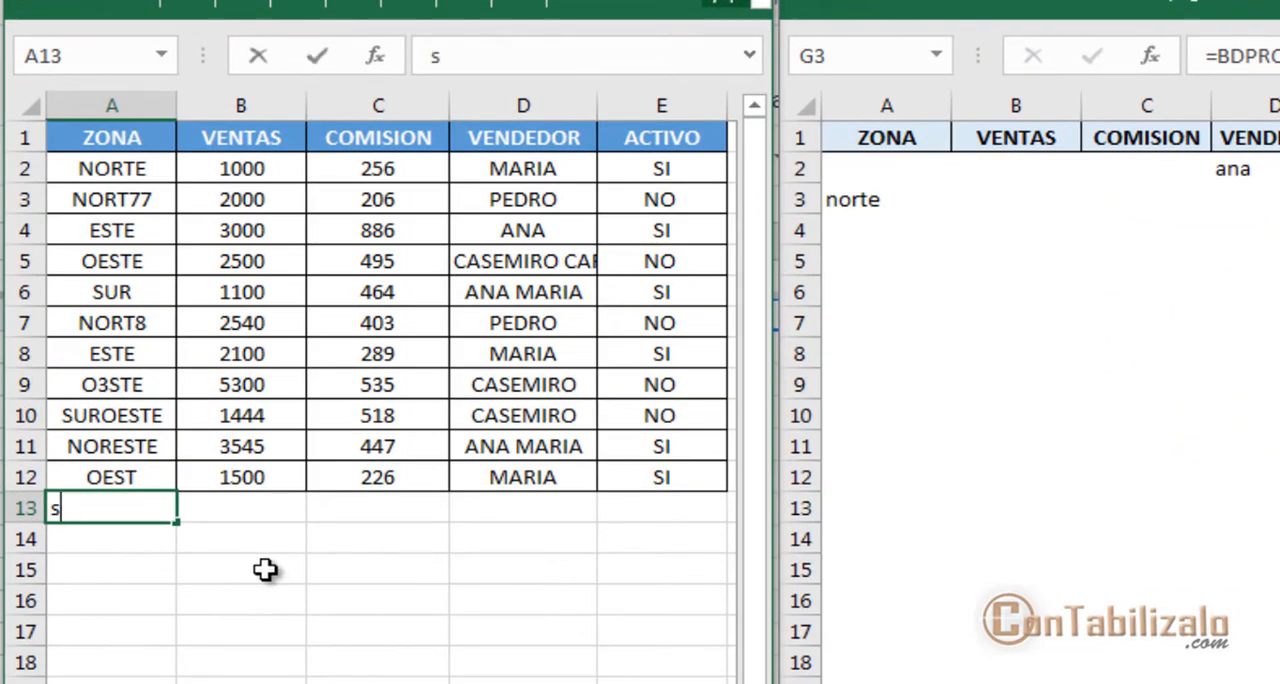
key("BackSpace")
type("SUR")
key("ctrl+Return")
key("Tab")
type("4545")
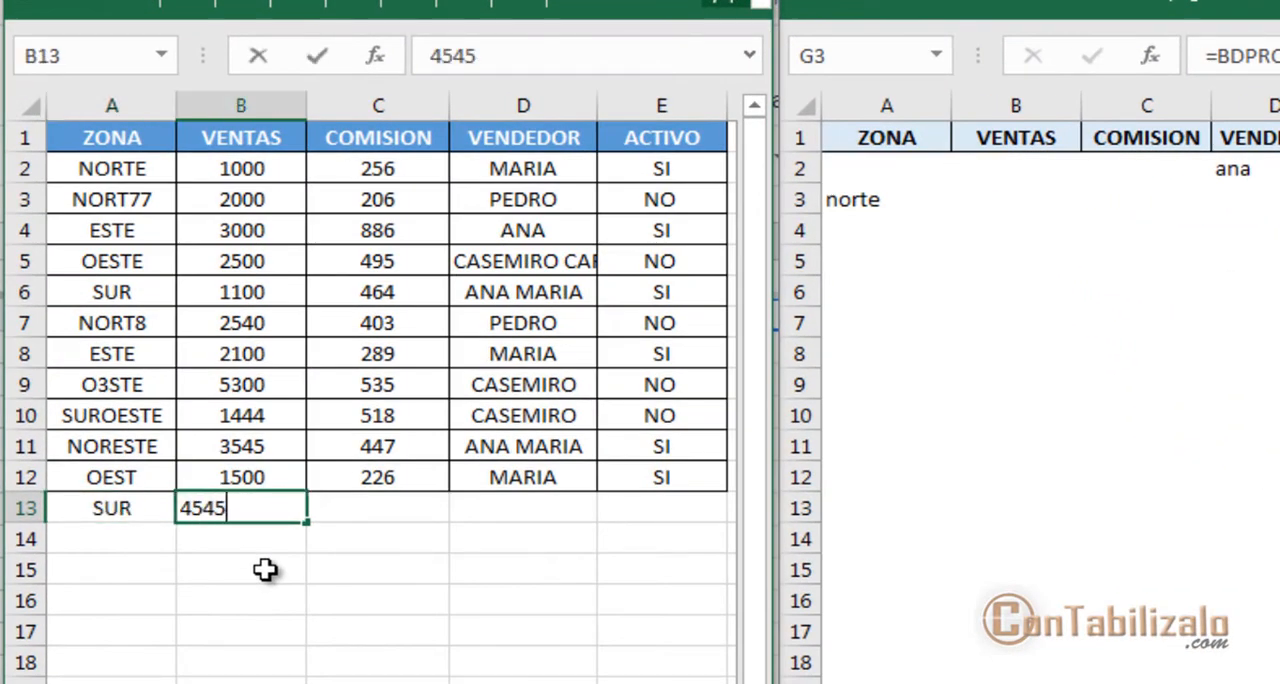
key("Tab")
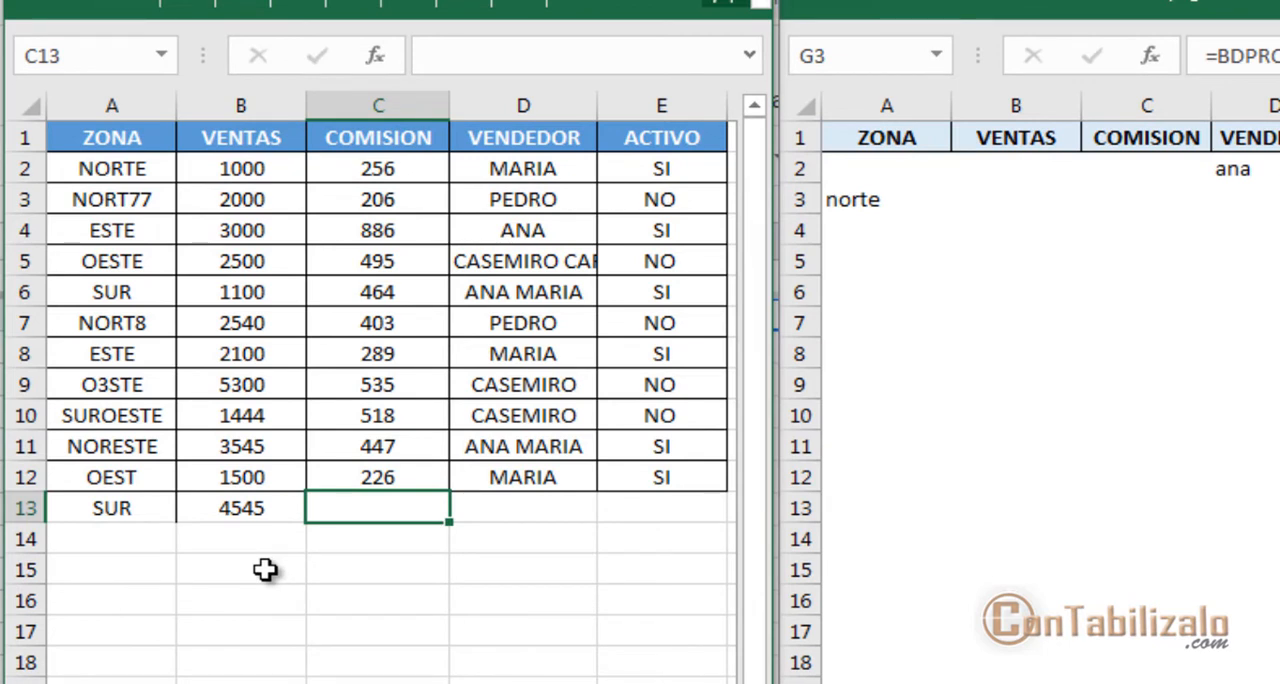
Complete the record in row 13 with COMISION 850, the seller's first name under VENDEDOR, and ACTIVO NO
type("850")
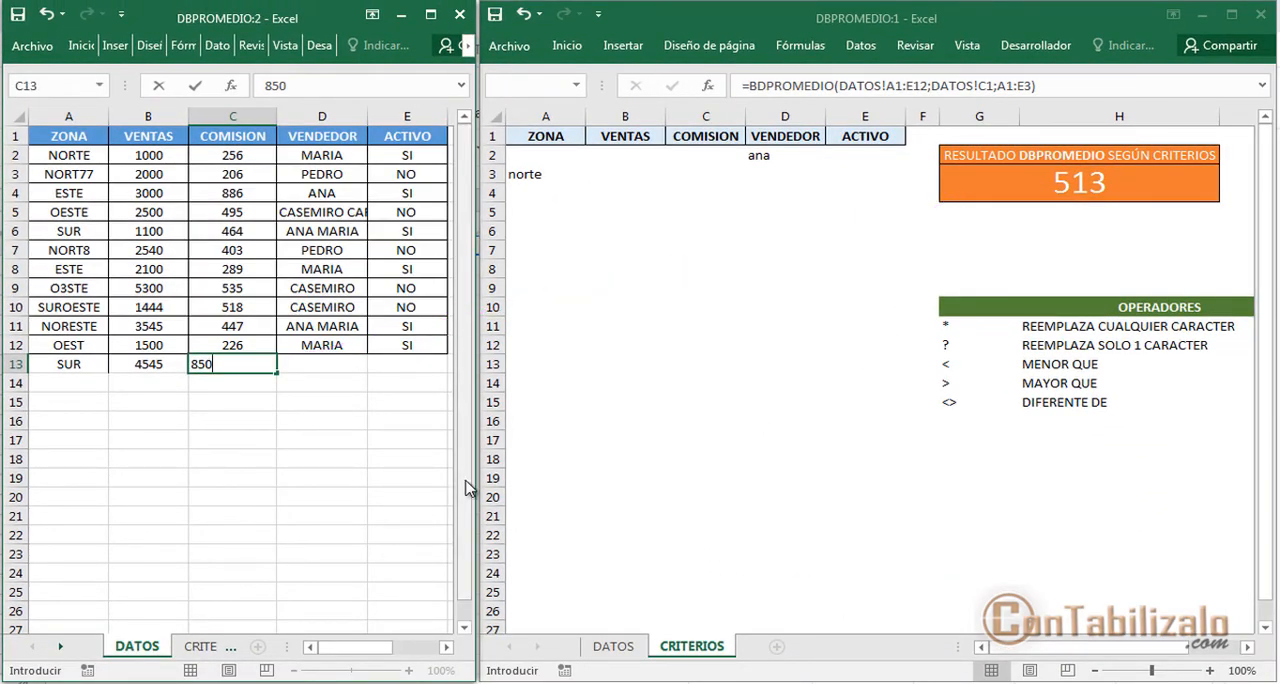
key("Tab")
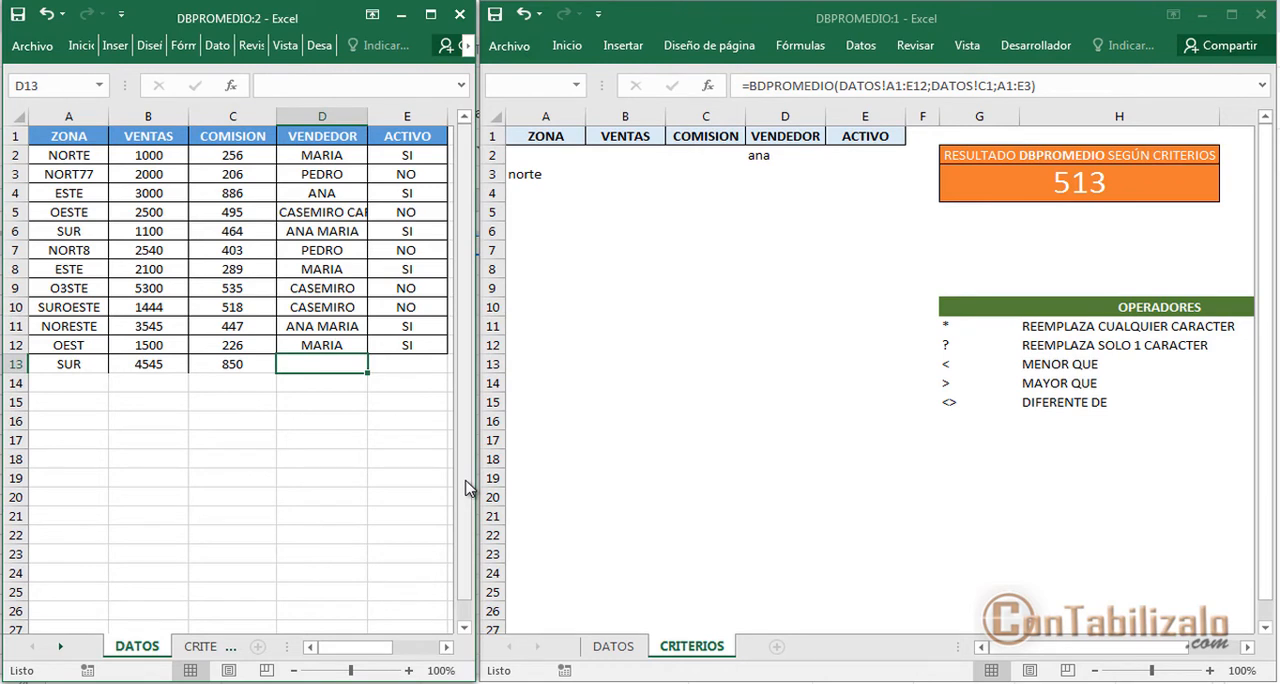
type("ana")
key("Tab")
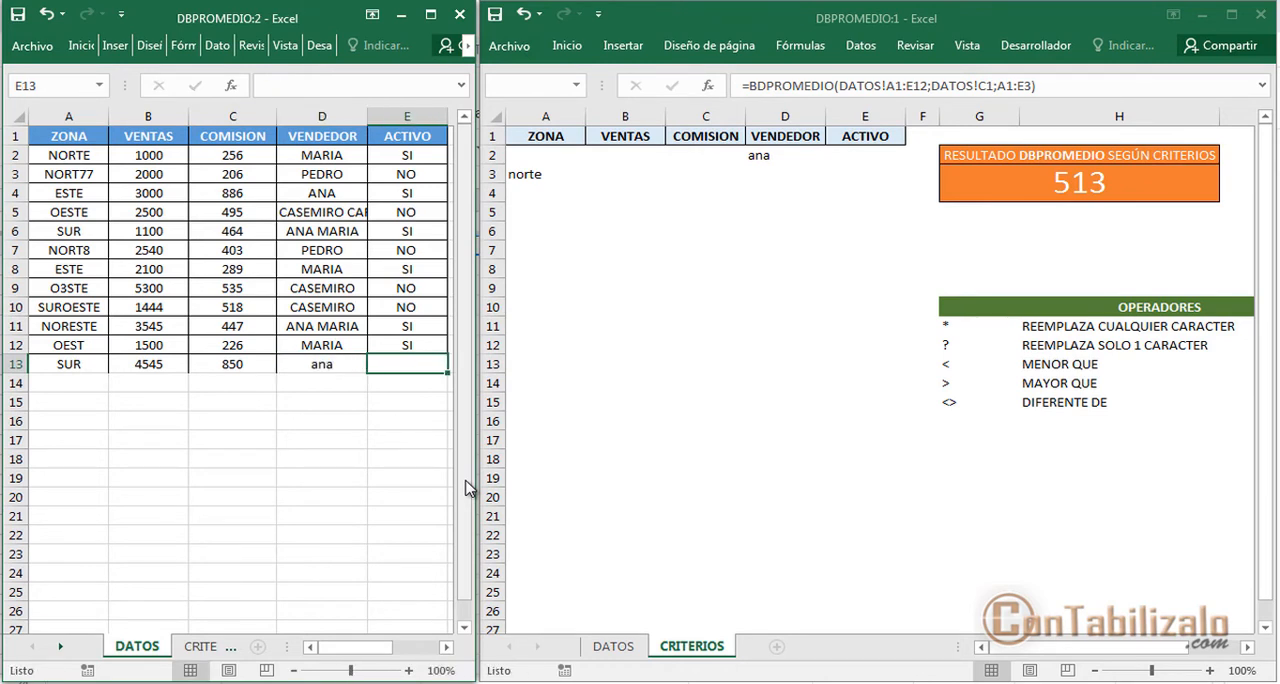
type("NO")
key("Return")
key("Up")
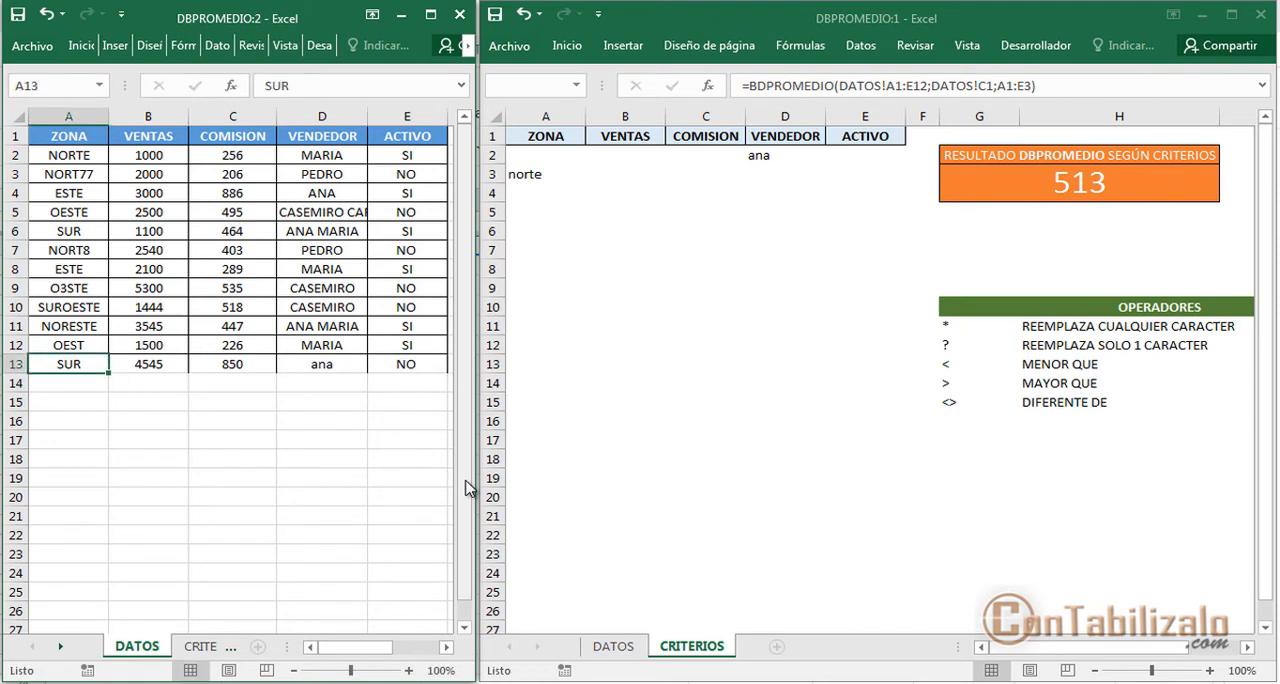
Check whether the Base_de_datos argument of BDPROMEDIO in G3 covers the new row 13, then close the arguments without changes
left_click(1035, 185)
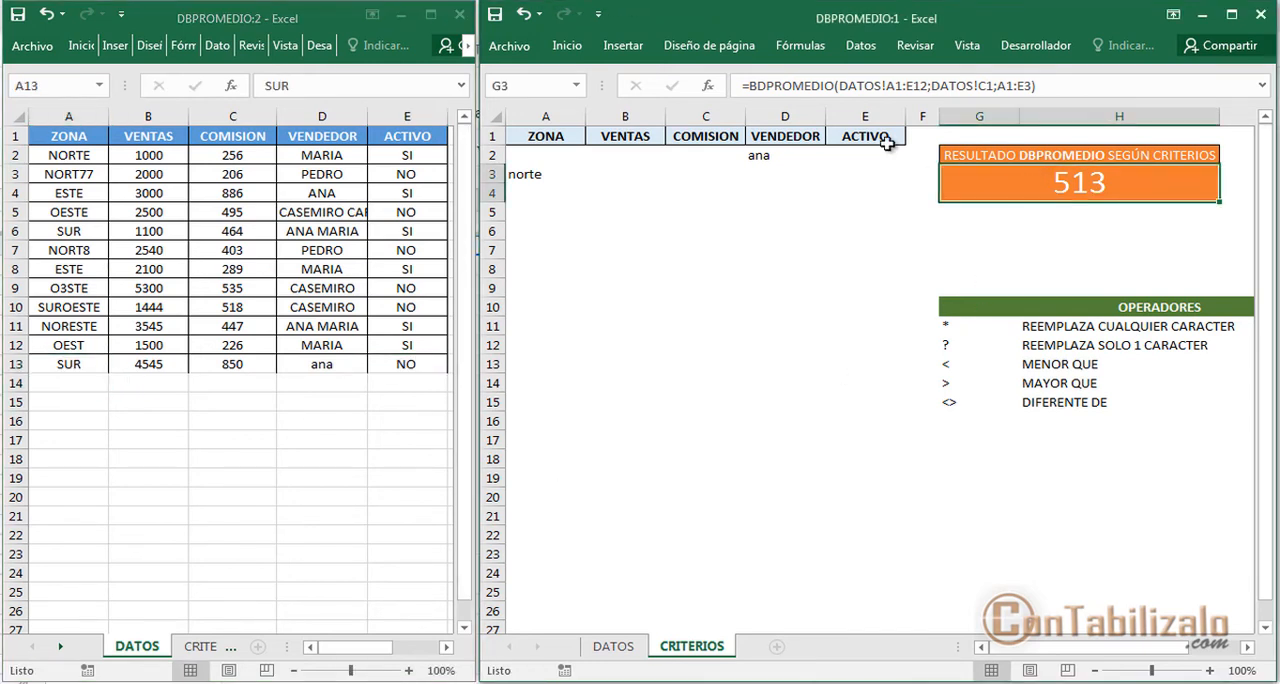
left_click(708, 86)
left_click(863, 283)
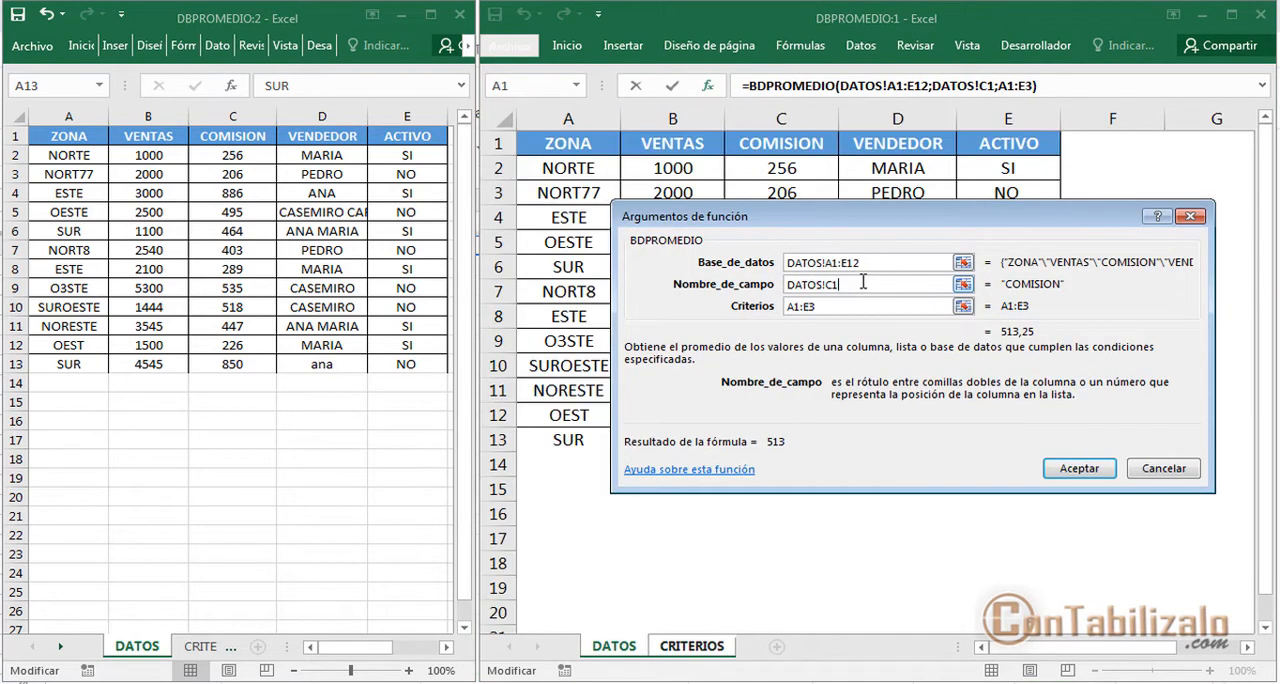
left_click(865, 262)
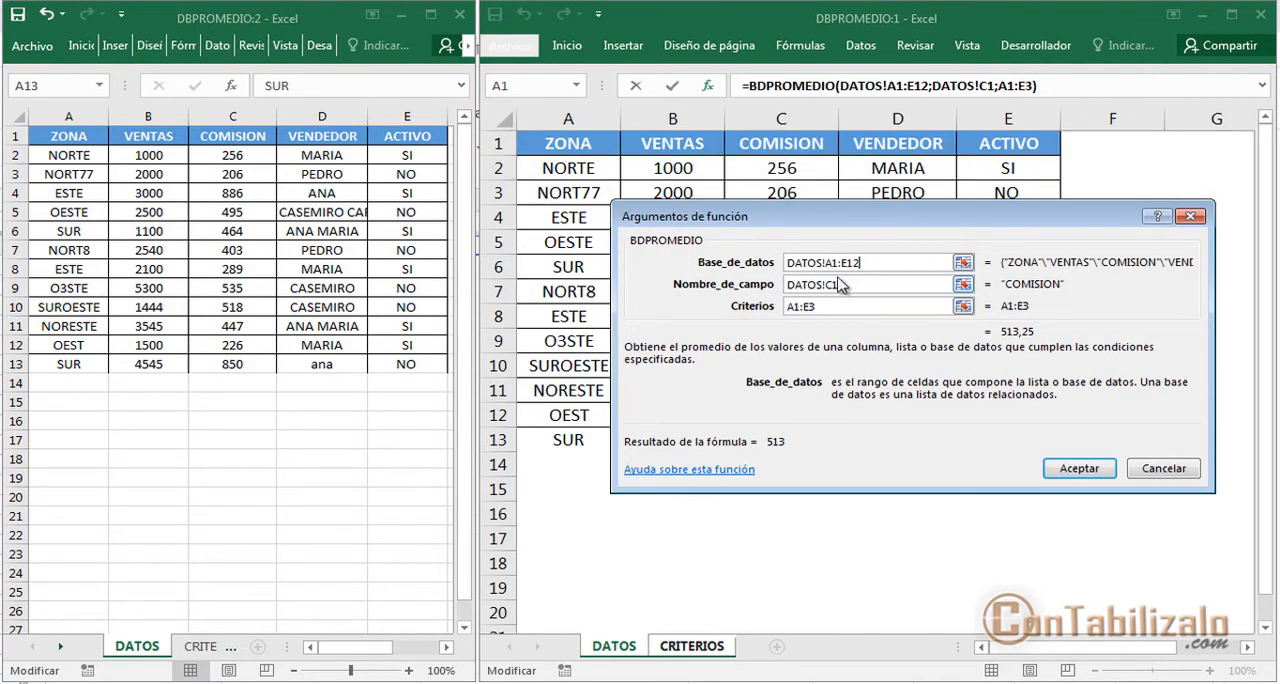
mouse_move(848, 268)
left_mouse_down()
mouse_move(792, 376)
mouse_move(286, 410)
mouse_move(62, 360)
left_mouse_up()
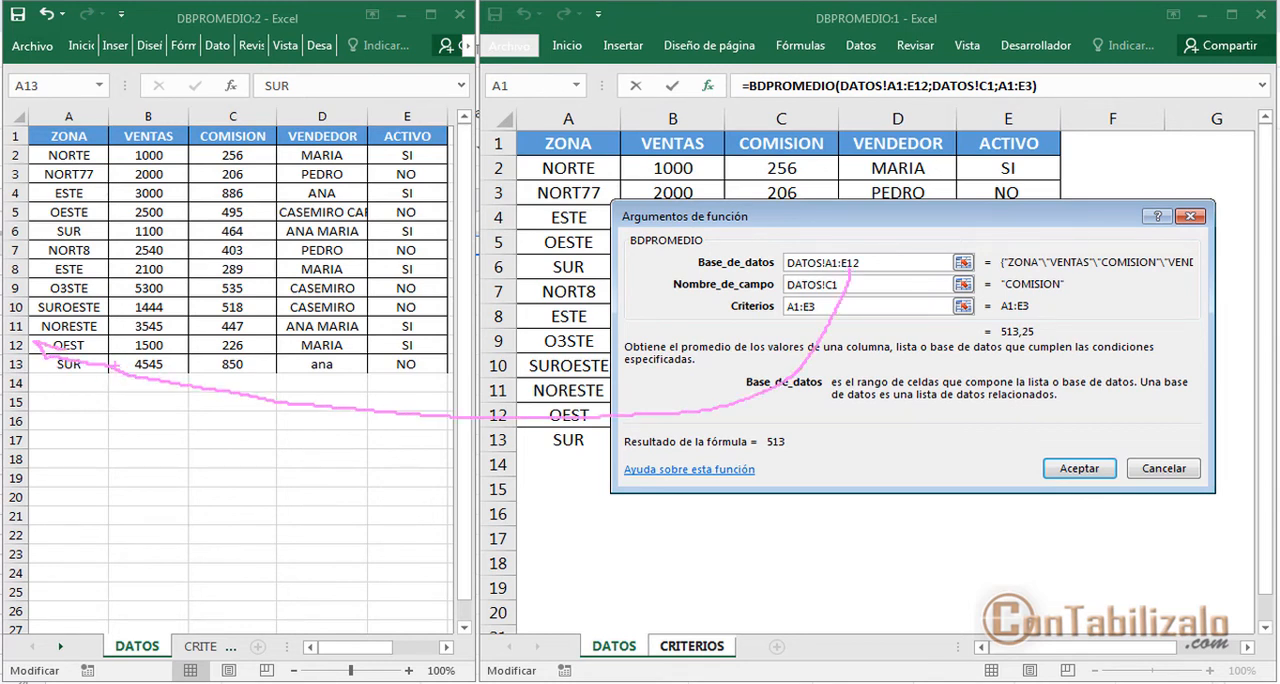
left_click_drag(45, 360, 456, 360)
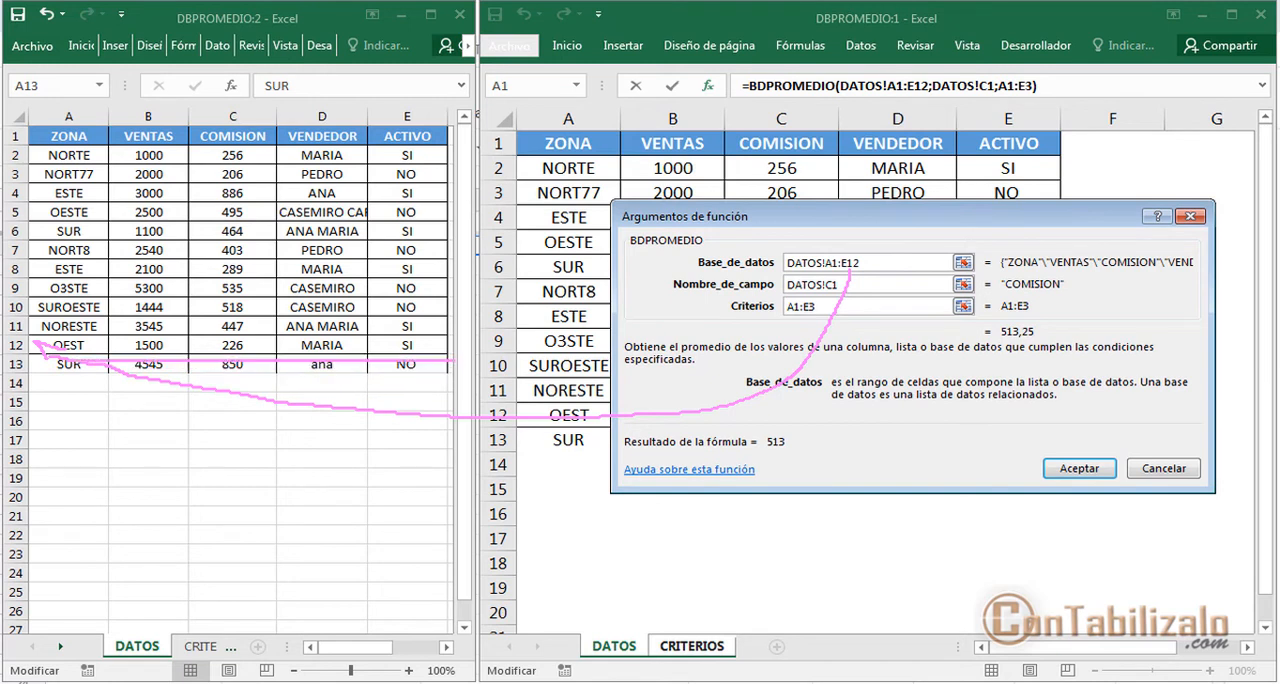
key("Escape")
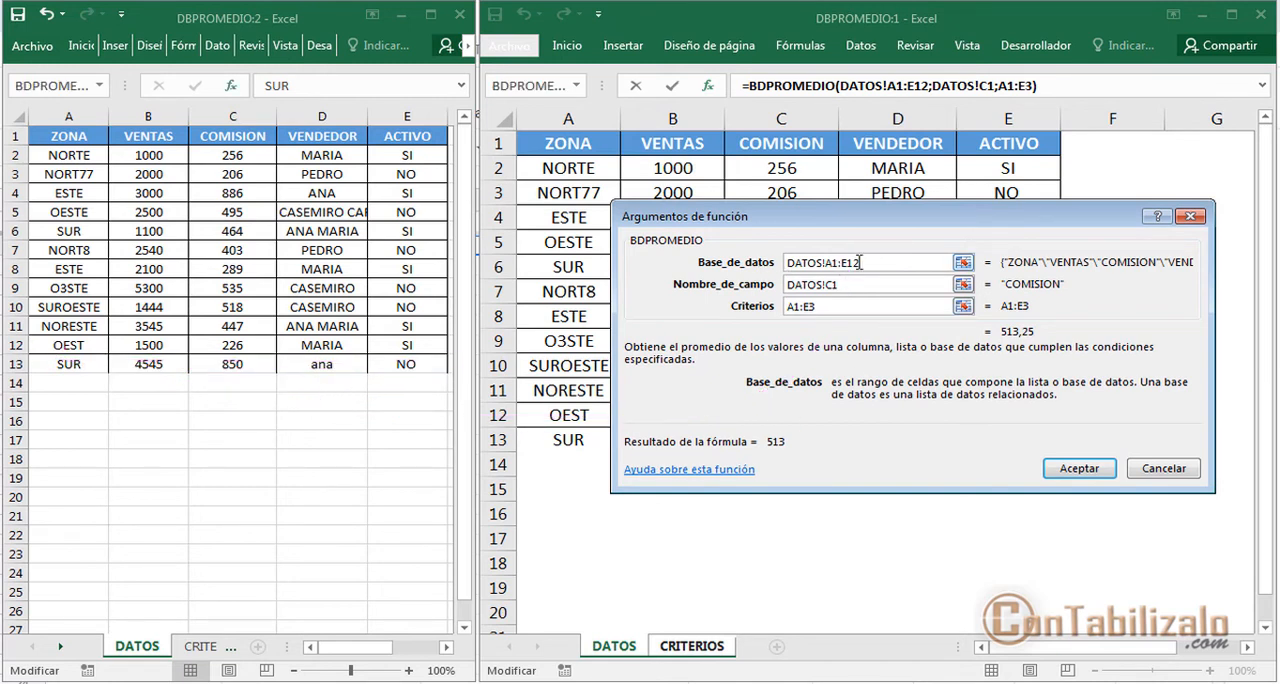
left_click_drag(859, 262, 799, 271)
left_click(1187, 476)
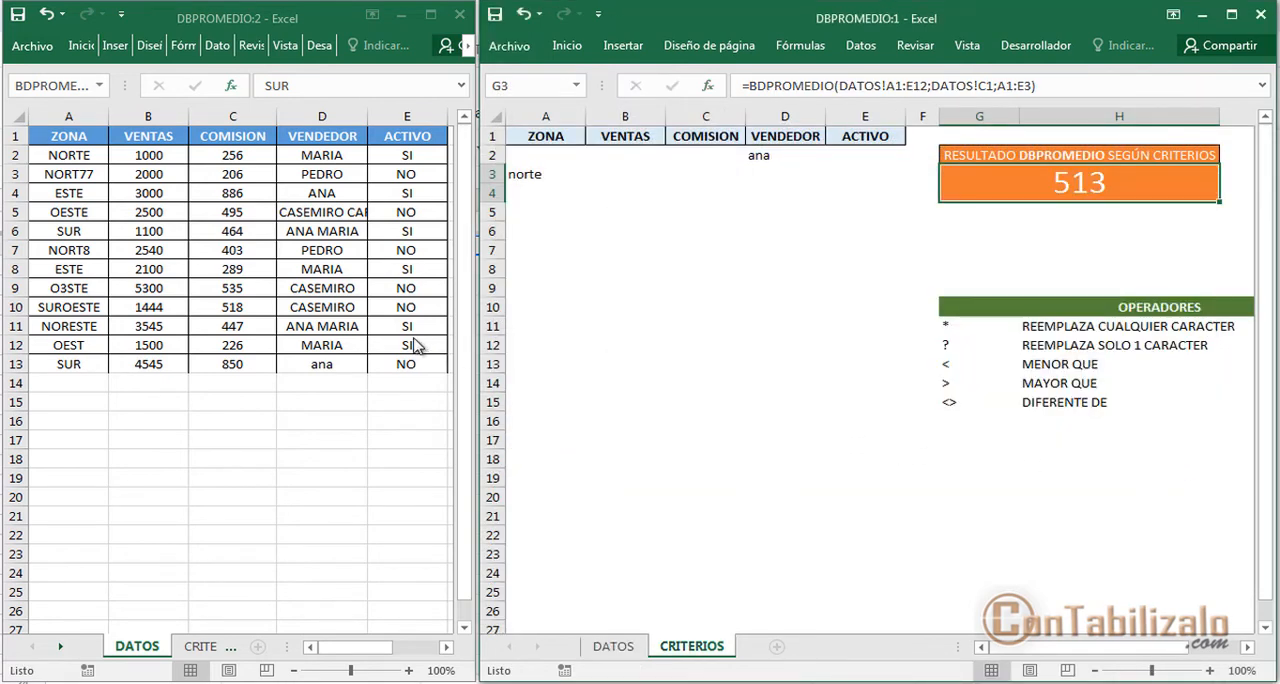
Convert the range A1:E13 on the DATOS sheet into a table, with the option for existing headers switched off
left_click(280, 285)
left_click(269, 262)
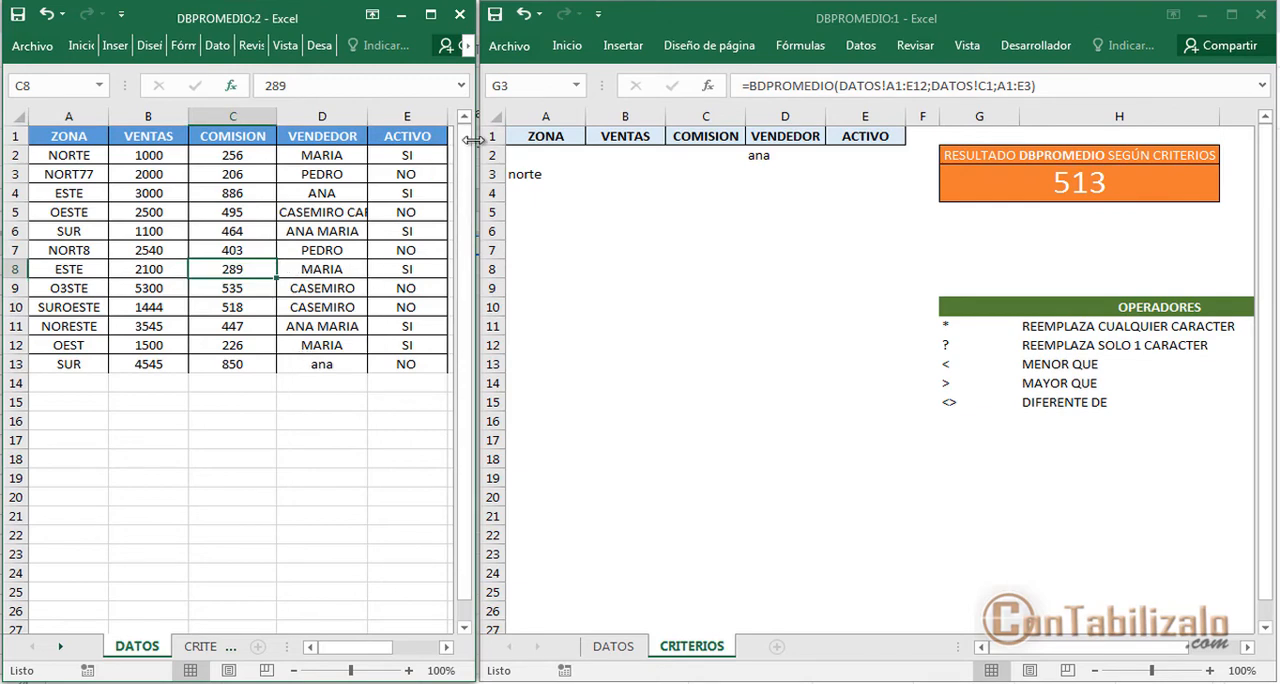
left_click_drag(474, 140, 917, 146)
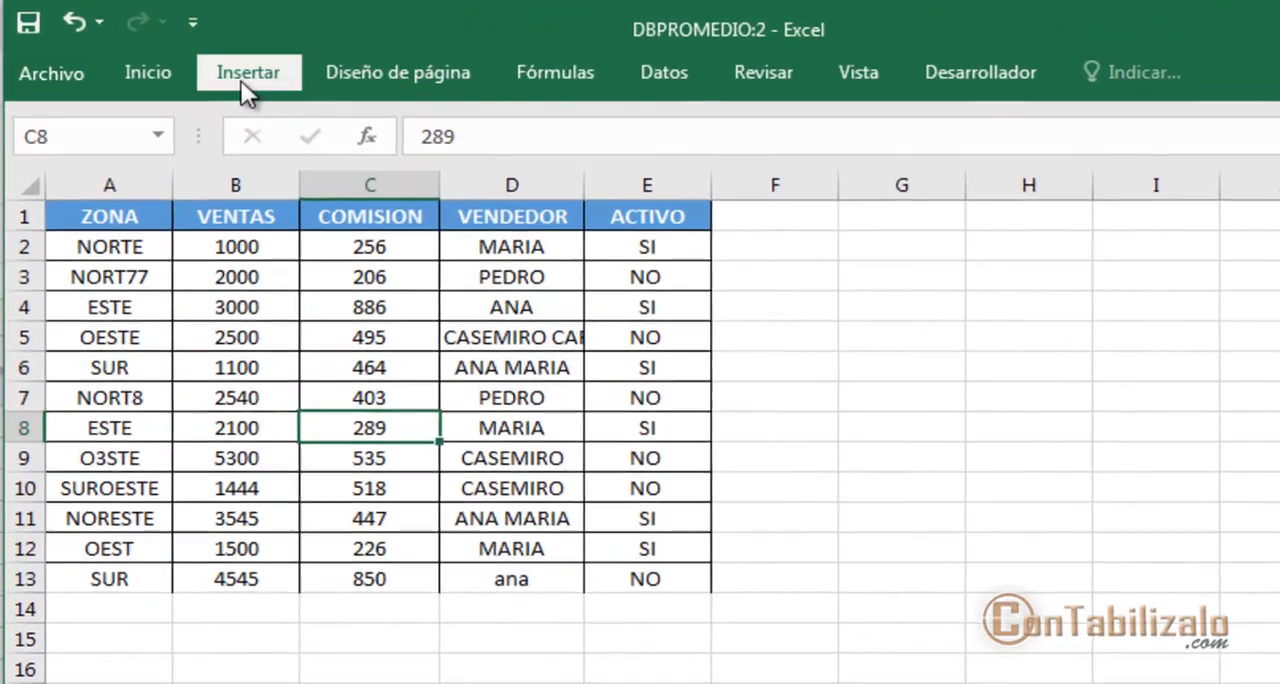
left_click(152, 50)
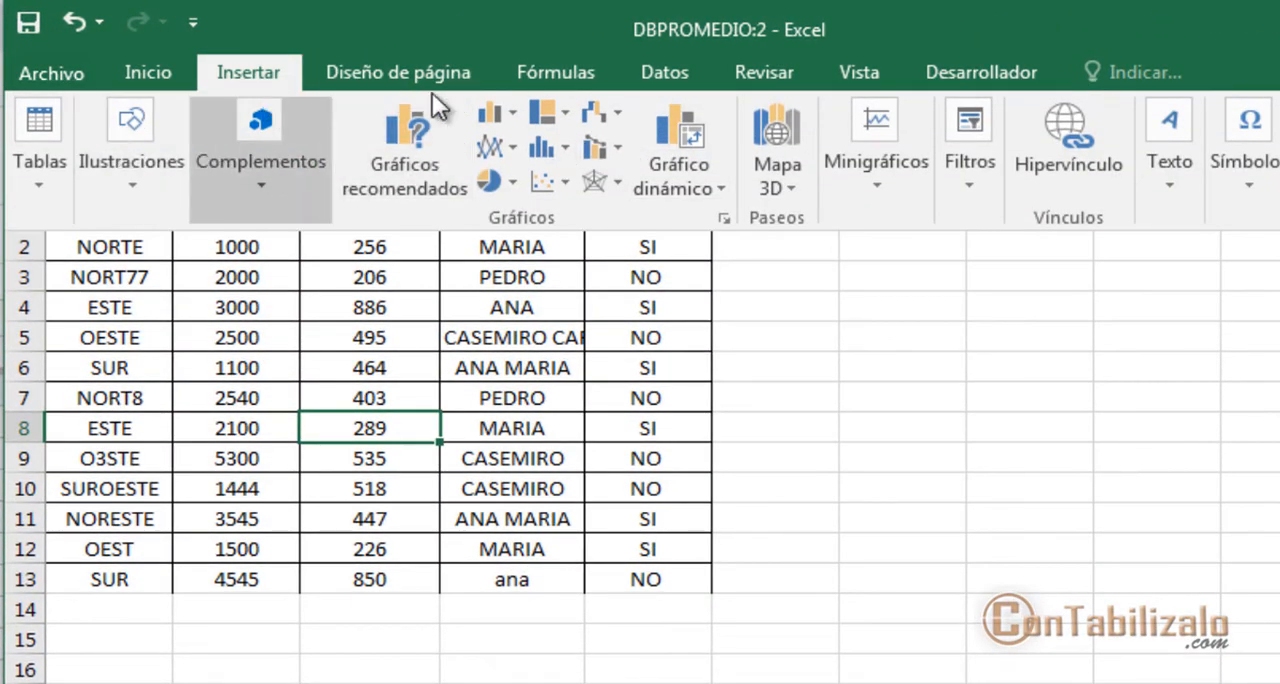
key("Escape")
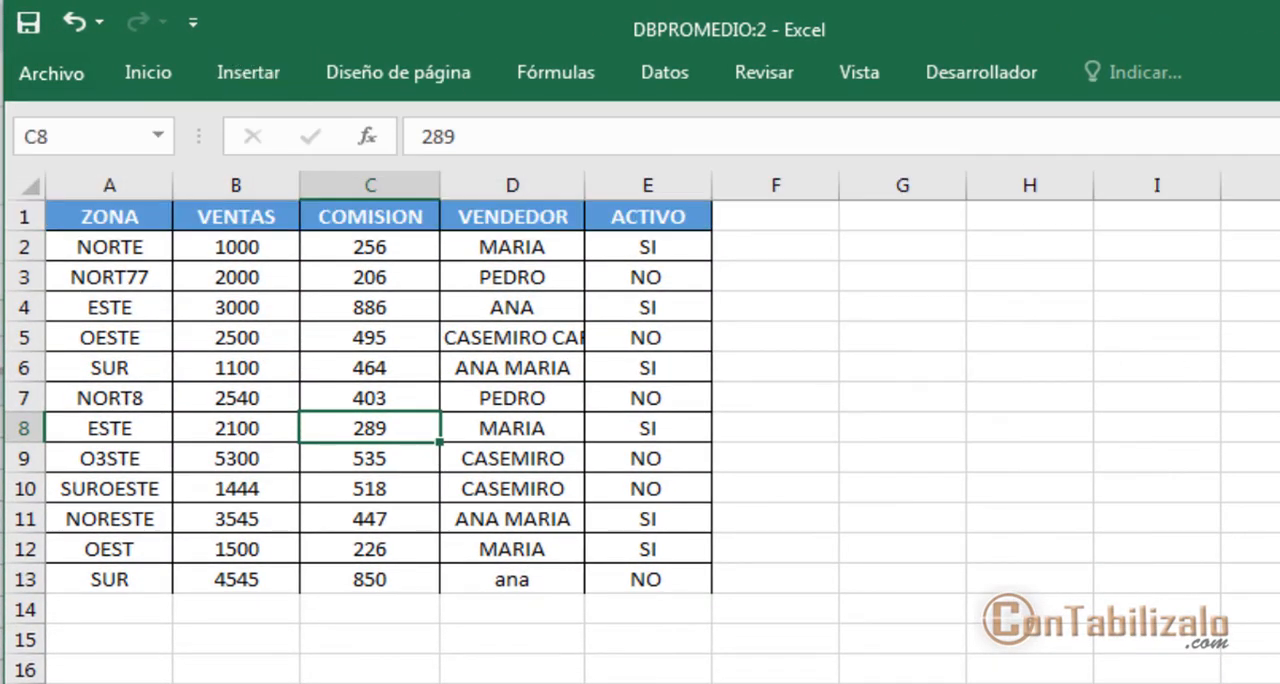
left_click(247, 74)
key("Escape")
key("ctrl+t")
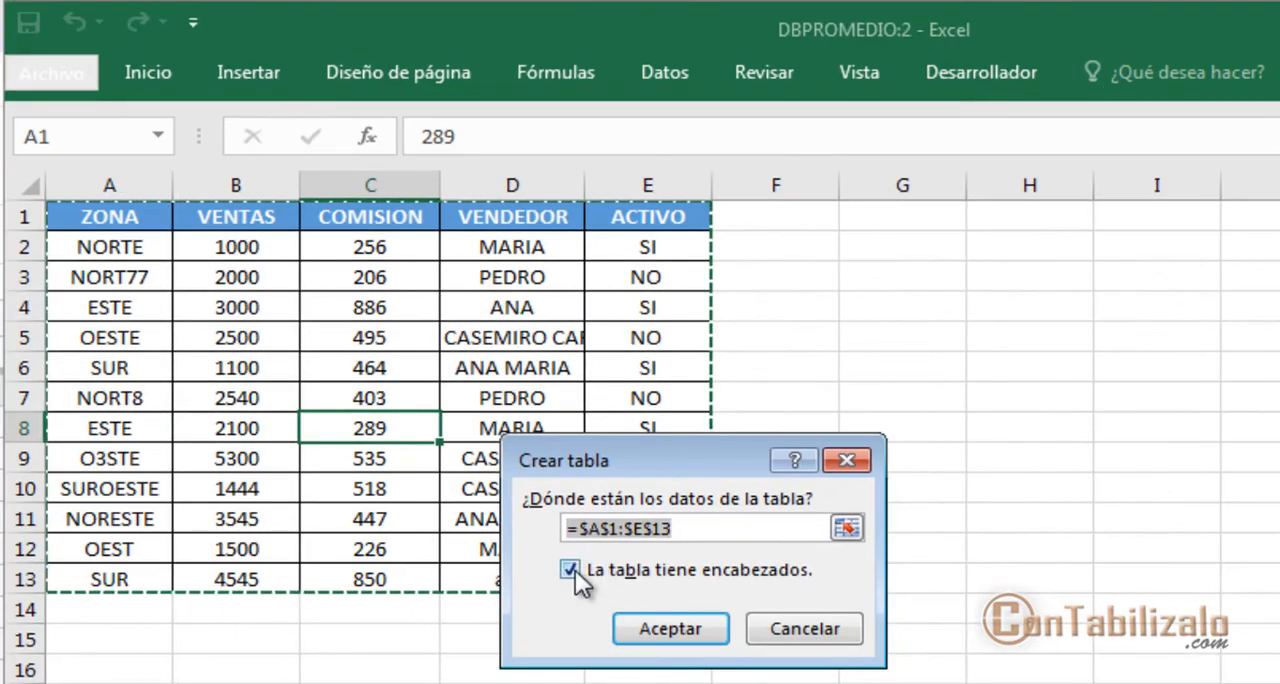
left_click(569, 570)
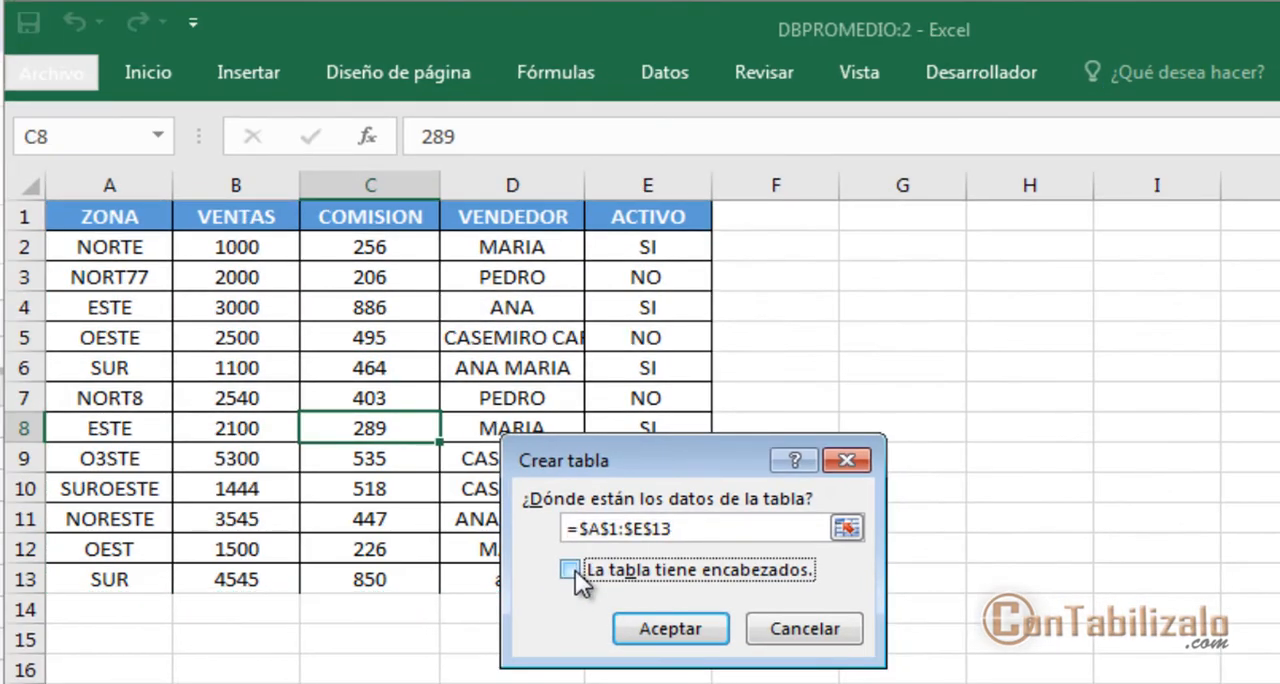
left_click(676, 630)
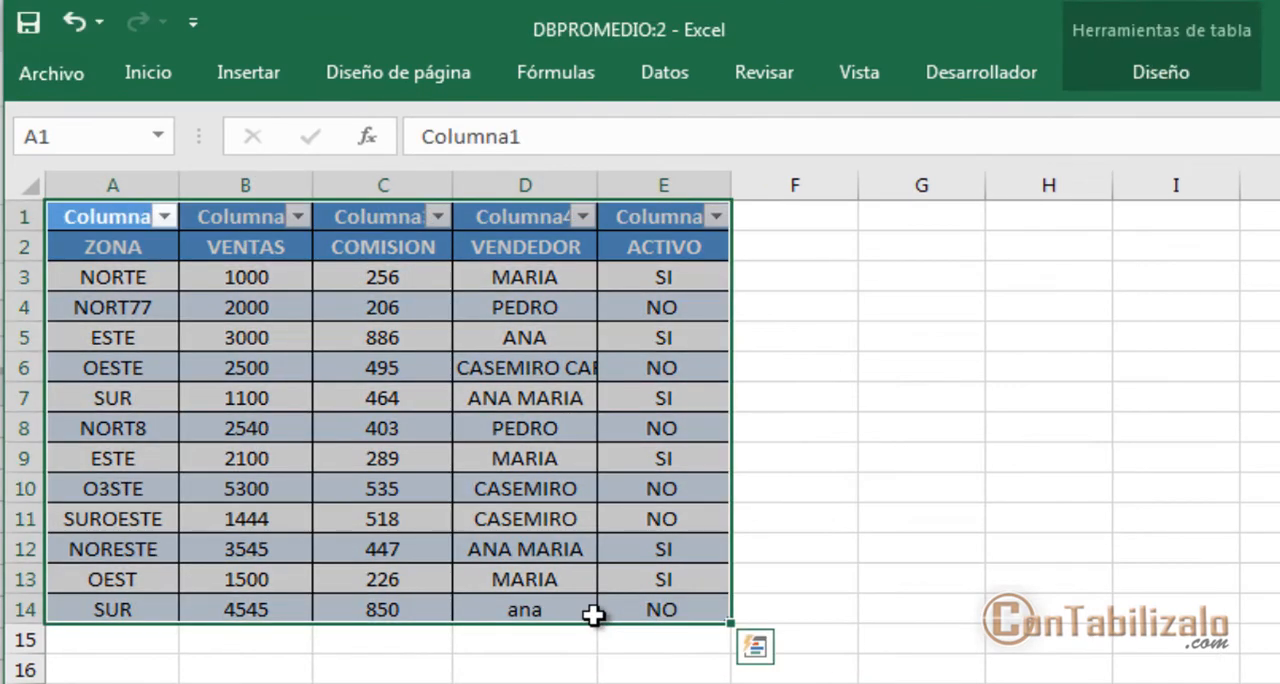
mouse_move(32, 170)
left_mouse_down()
mouse_move(100, 208)
mouse_move(490, 258)
mouse_move(762, 252)
left_mouse_up()
key("Escape")
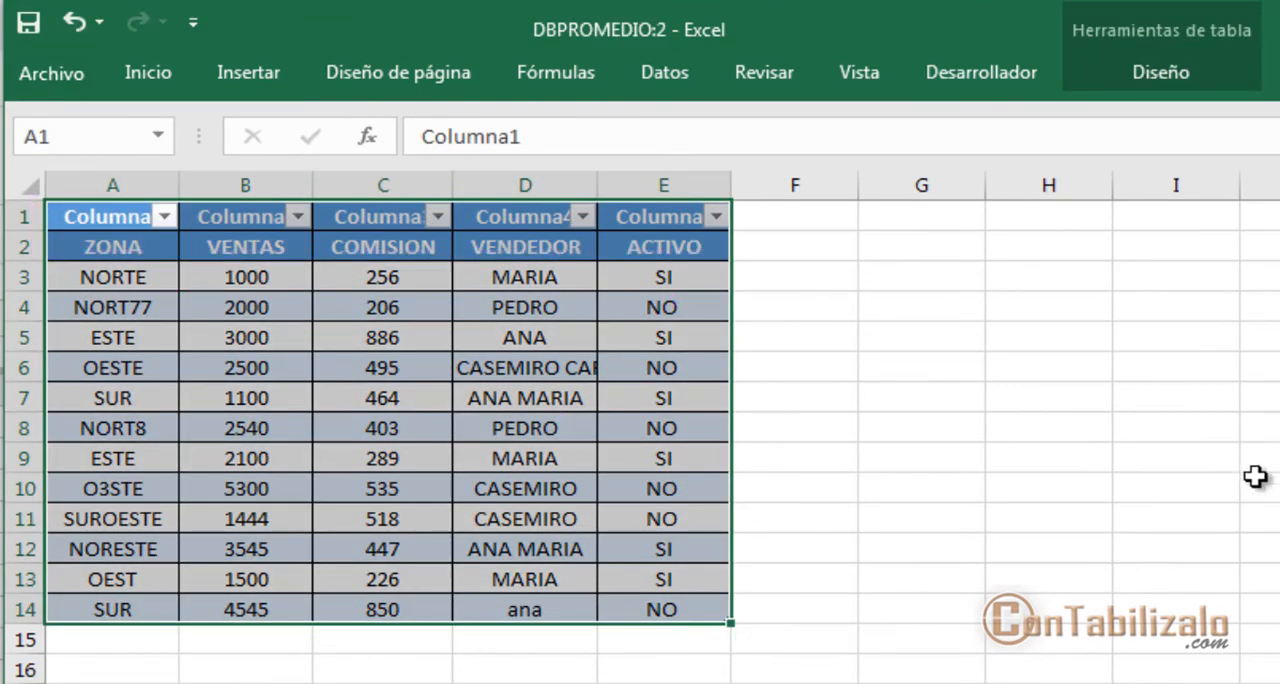
Check the name assigned to the new table on the DATOS sheet in its table properties
left_click_drag(1279, 500, 754, 535)
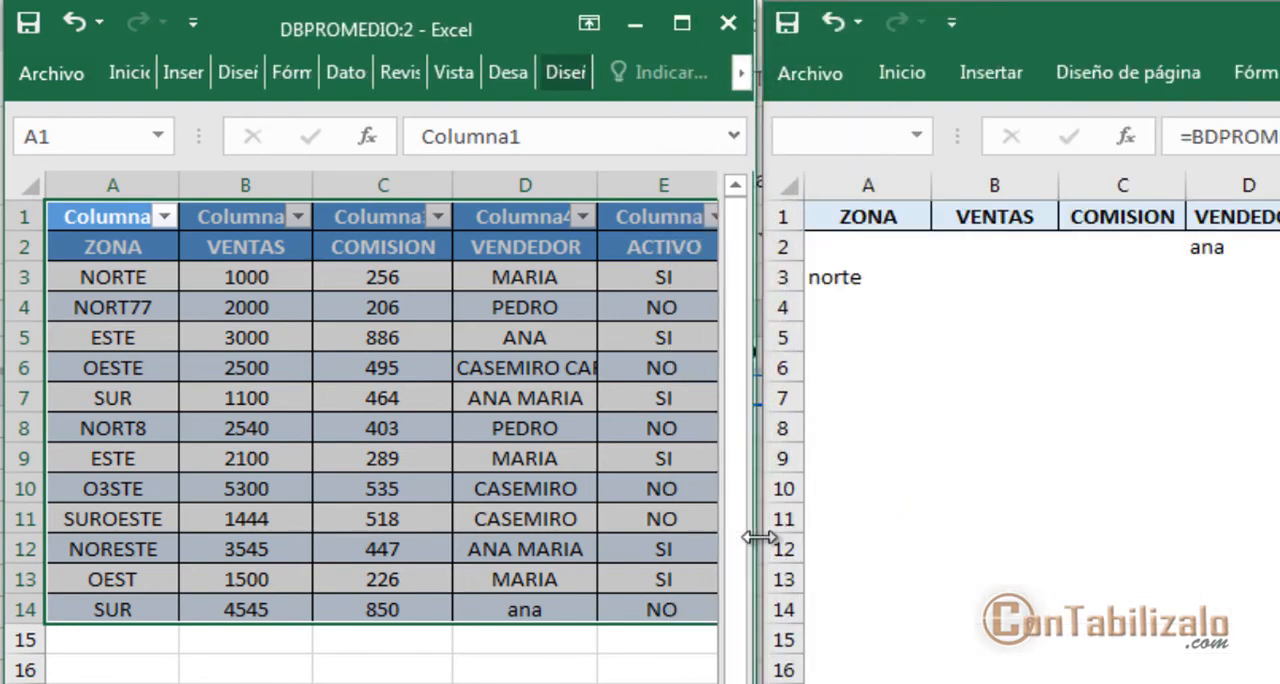
left_click(445, 392)
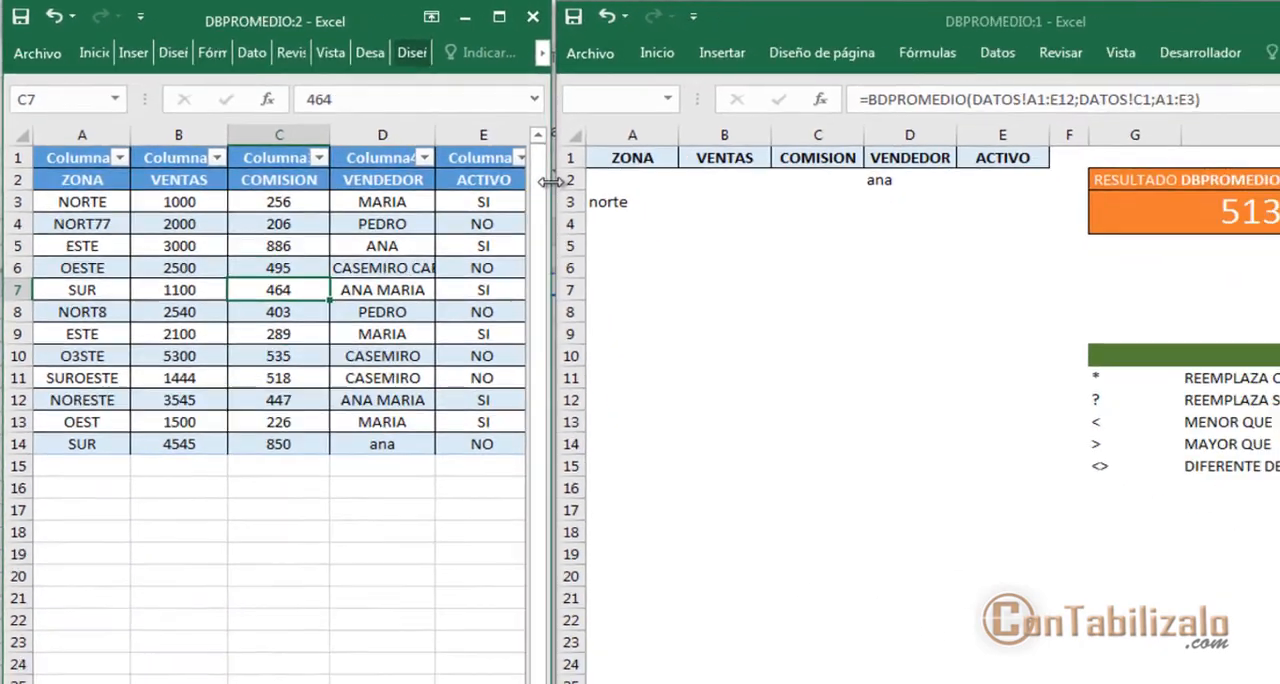
left_click_drag(748, 279, 1118, 178)
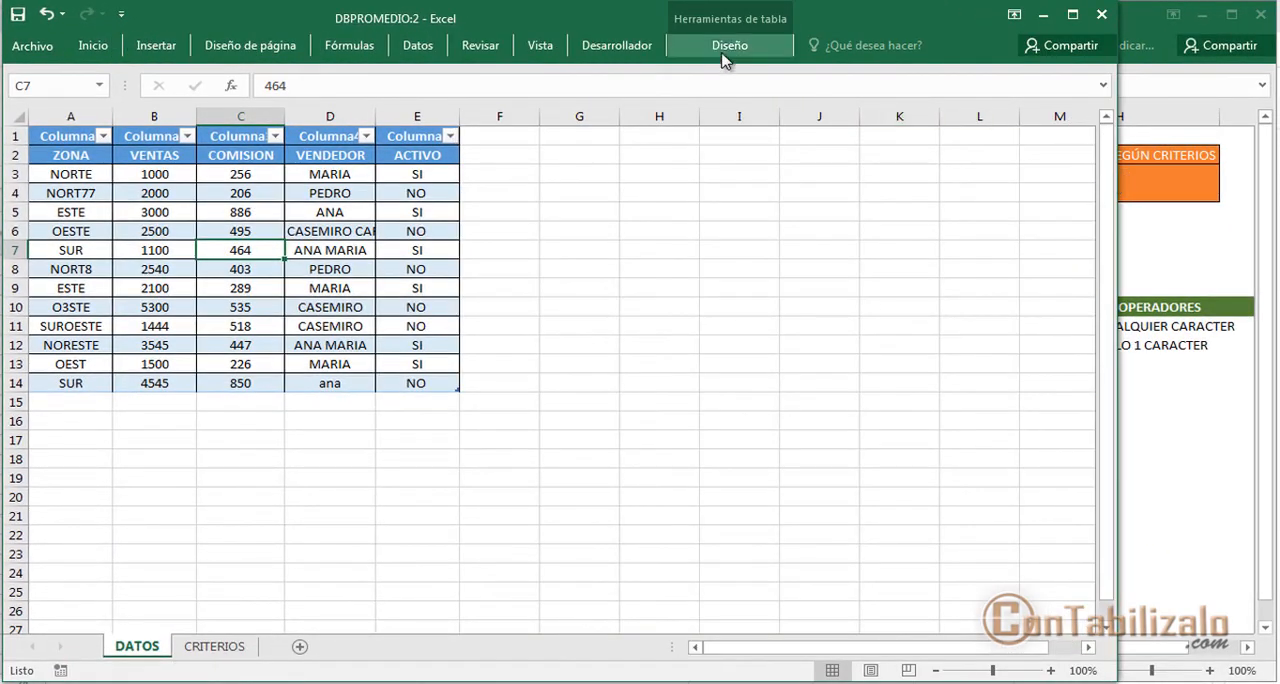
left_click(322, 226)
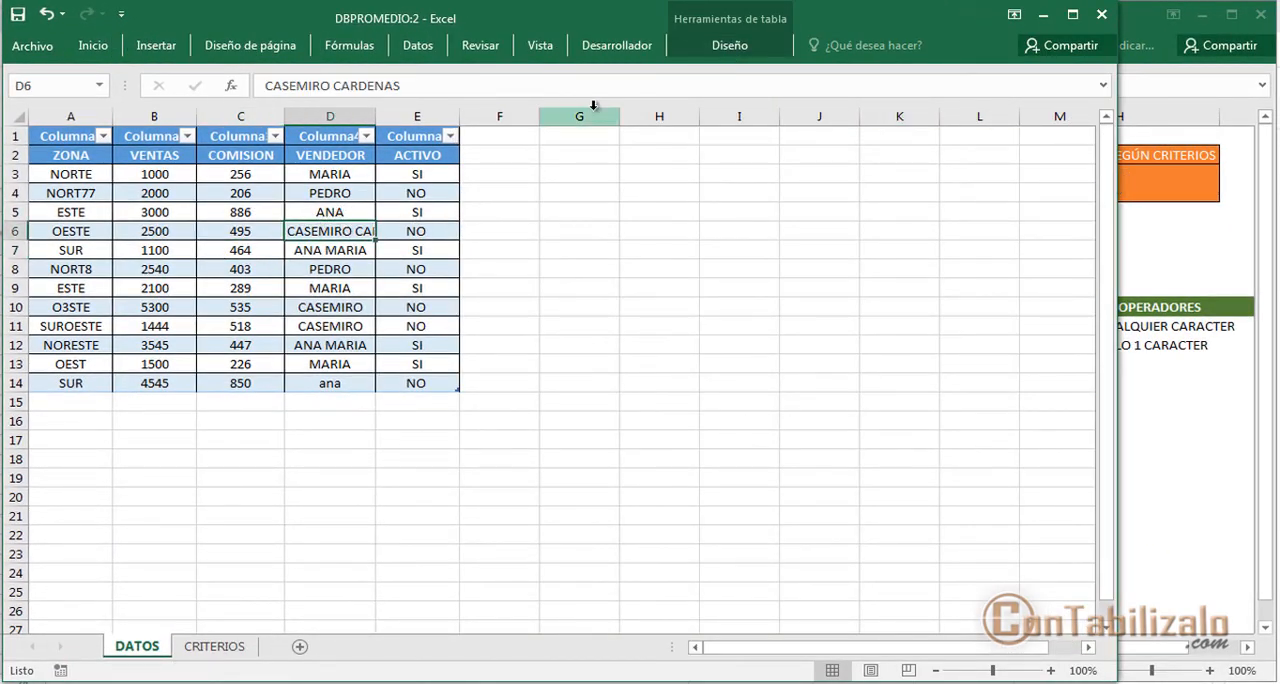
left_click(727, 52)
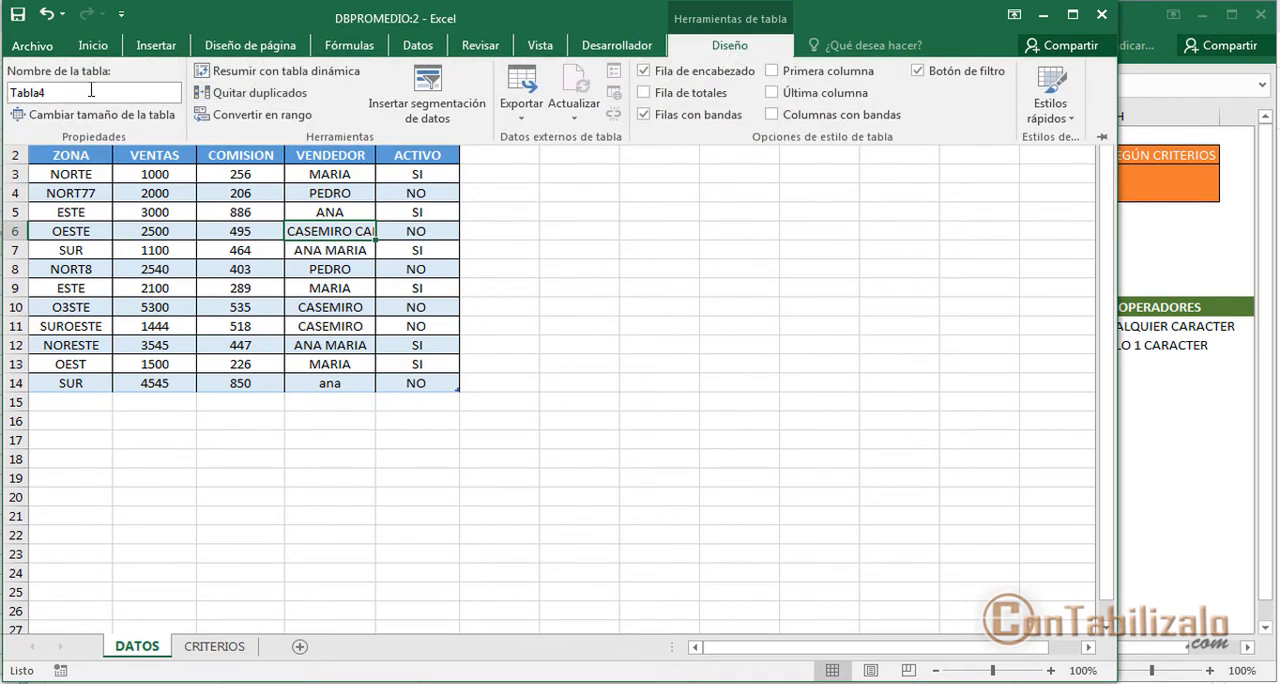
left_click(89, 91)
left_click(89, 91)
Review the ranges used by the BDPROMEDIO arguments in G3 on the CRITERIOS sheet and close them without changes
left_click(1122, 73)
left_click_drag(1122, 73, 480, 210)
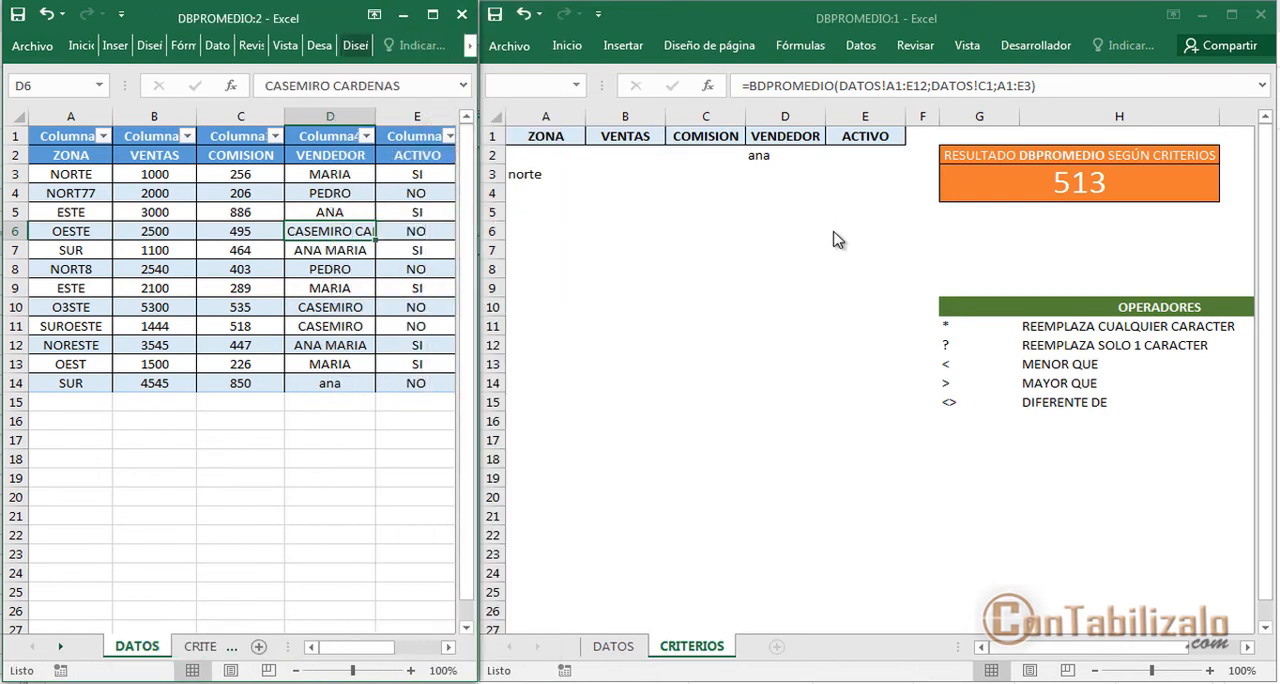
left_click(1017, 229)
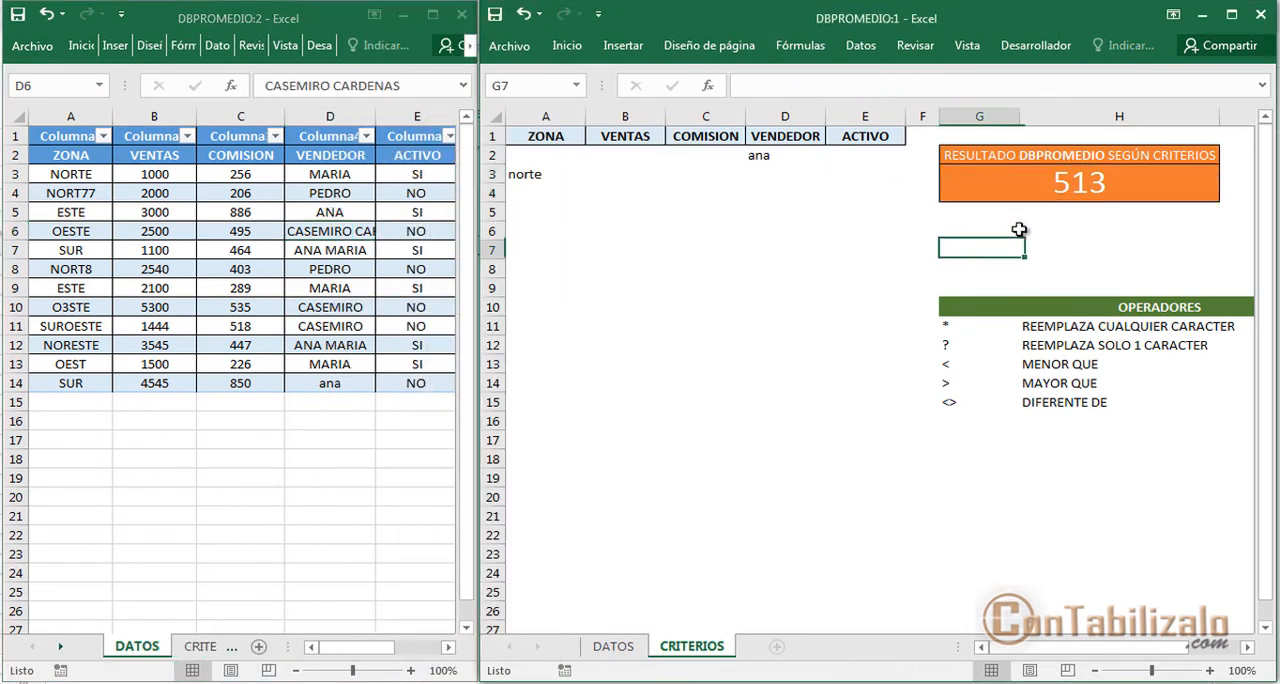
left_click(1007, 198)
left_click(708, 85)
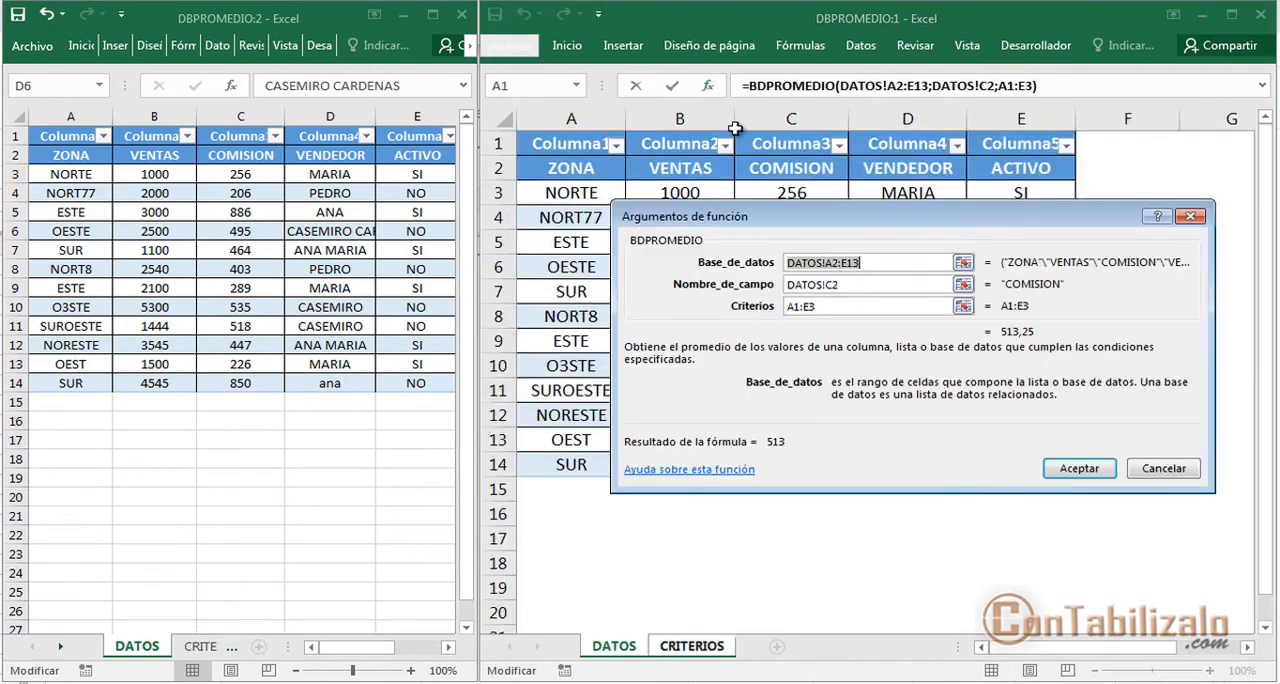
left_click(1152, 470)
Replace the DATOS!A2:E13 range in the BDPROMEDIO formula in G3 on the CRITERIOS sheet with the table Tabla4
double_click(1060, 190)
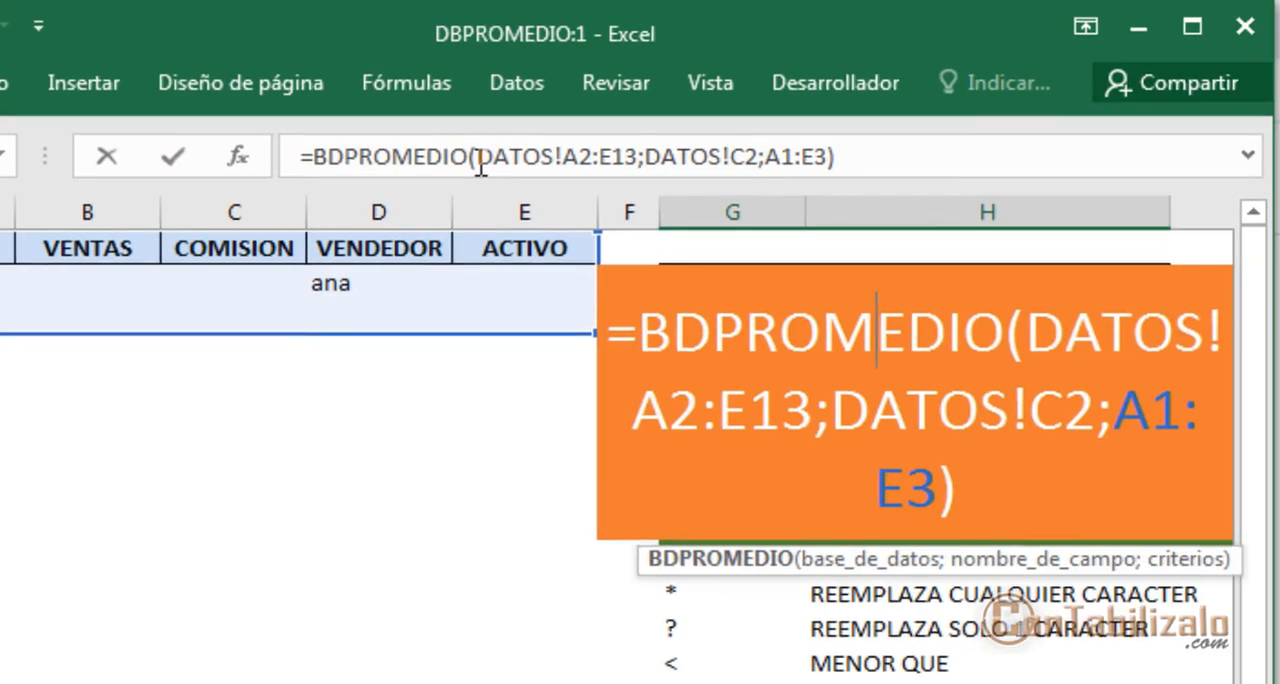
left_click_drag(841, 88, 872, 89)
left_click_drag(536, 166, 638, 160)
key("BackSpace")
type("T")
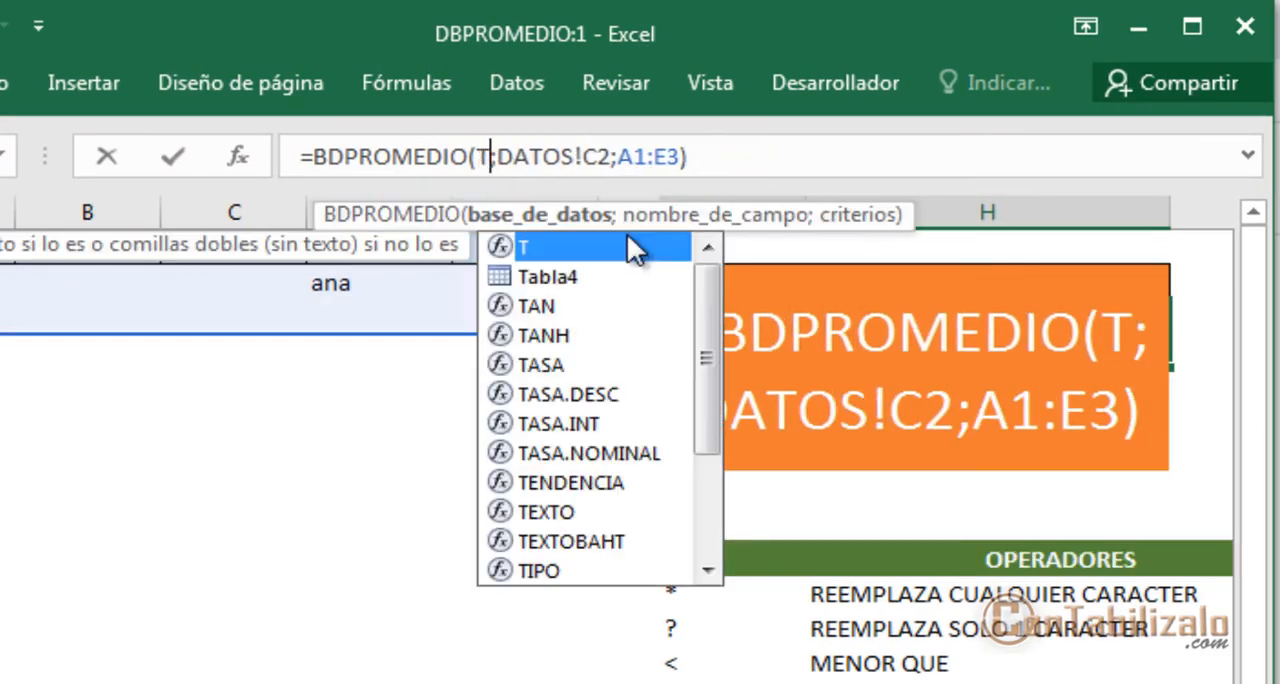
type("A")
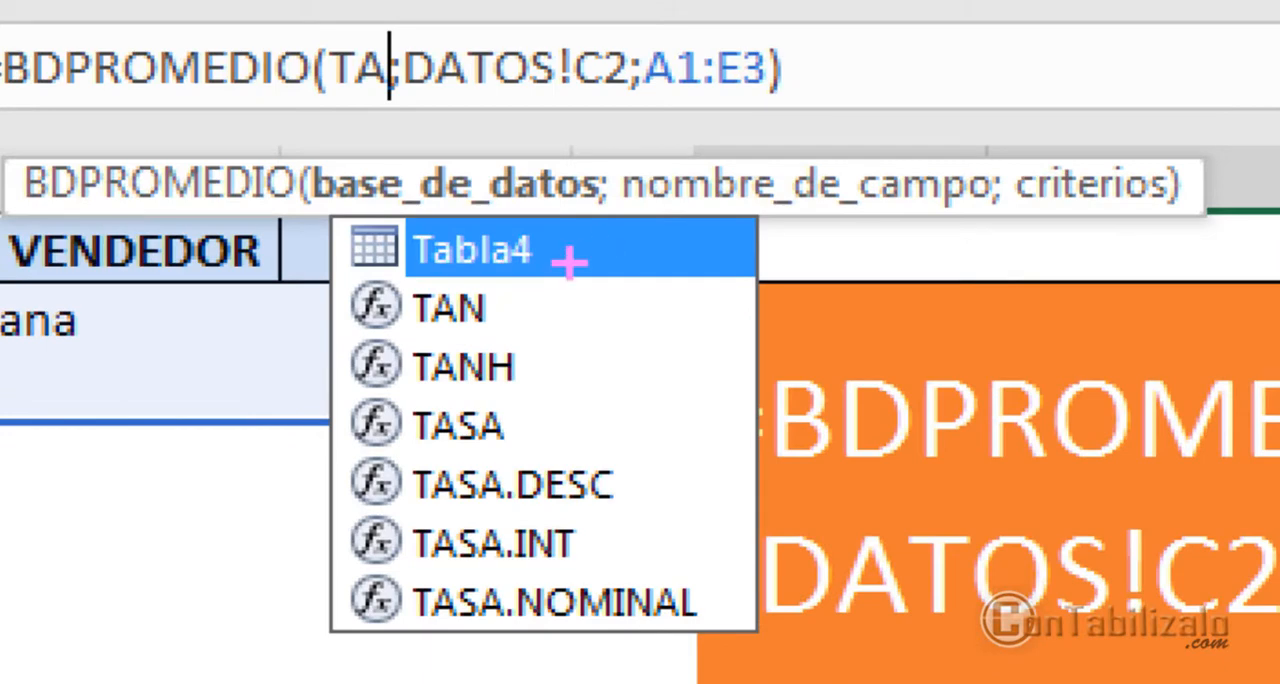
mouse_move(380, 300)
left_mouse_down()
mouse_move(514, 265)
mouse_move(585, 282)
left_mouse_up()
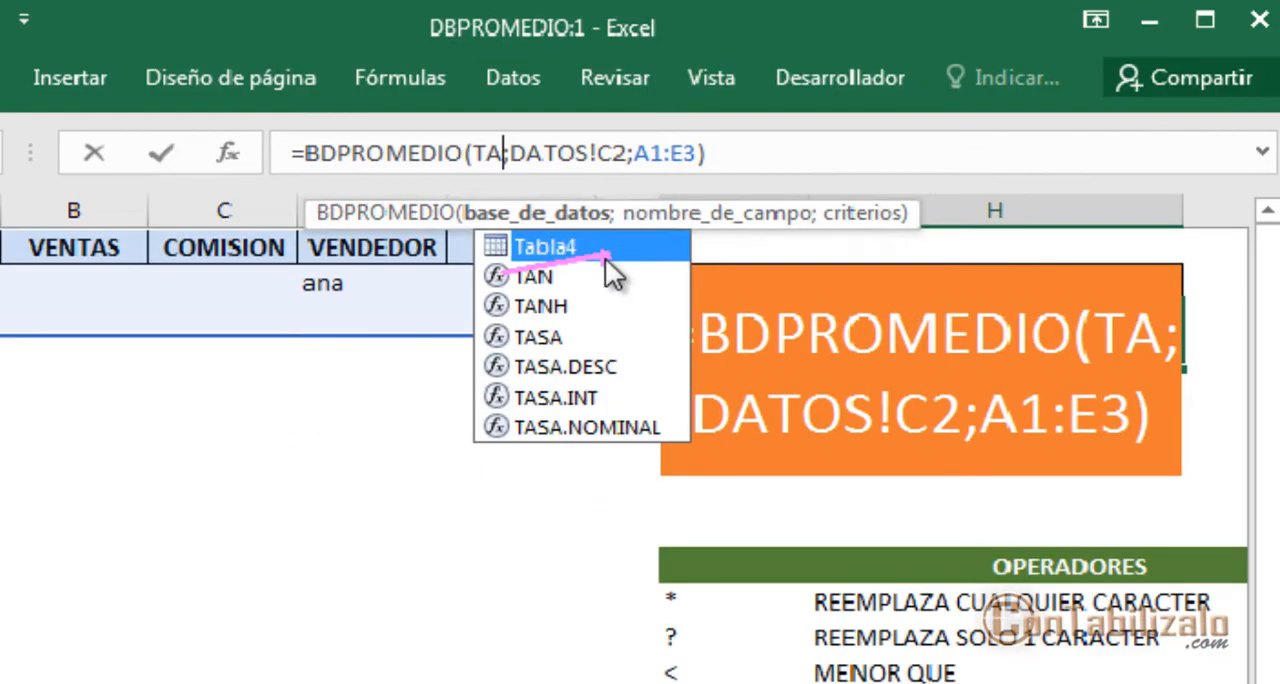
key("Escape")
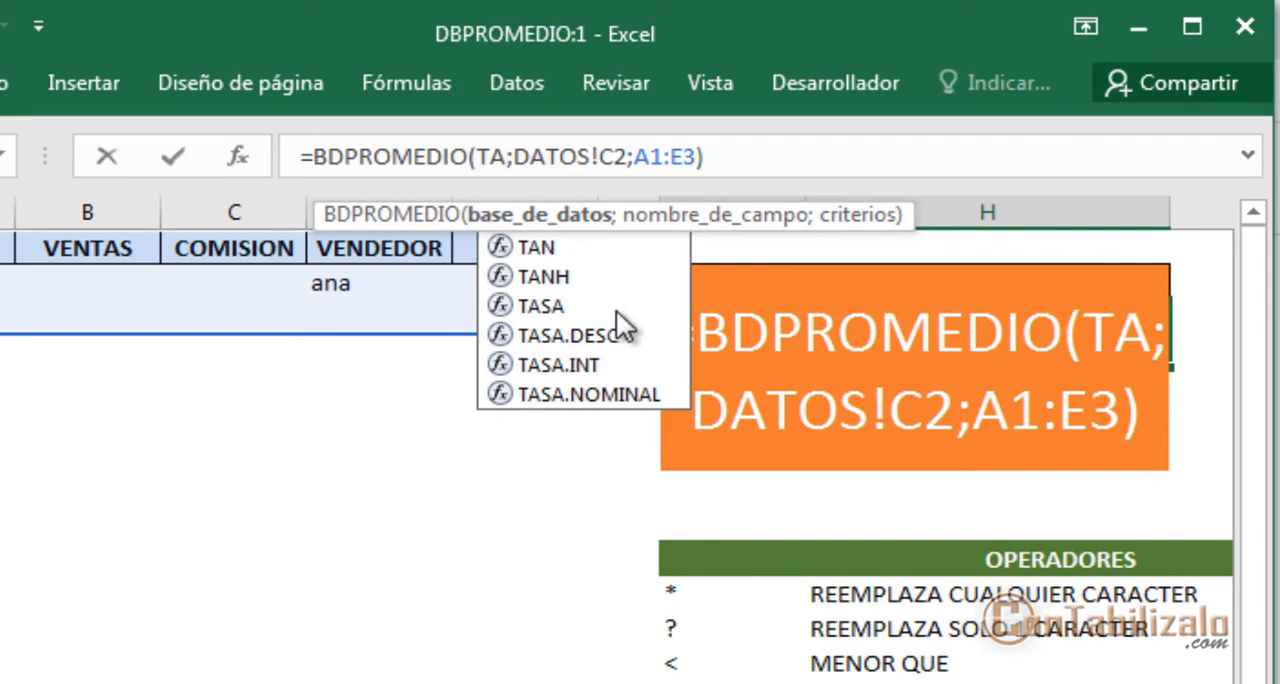
key("BackSpace")
key("Down")
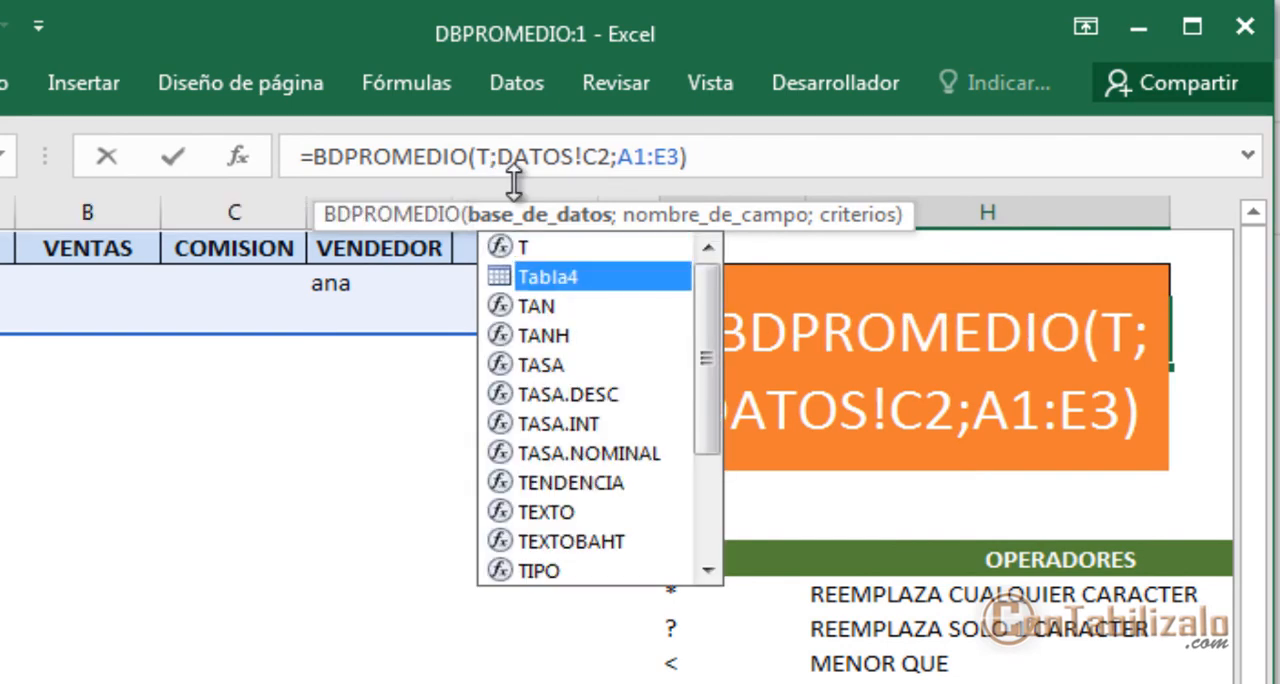
double_click(512, 280)
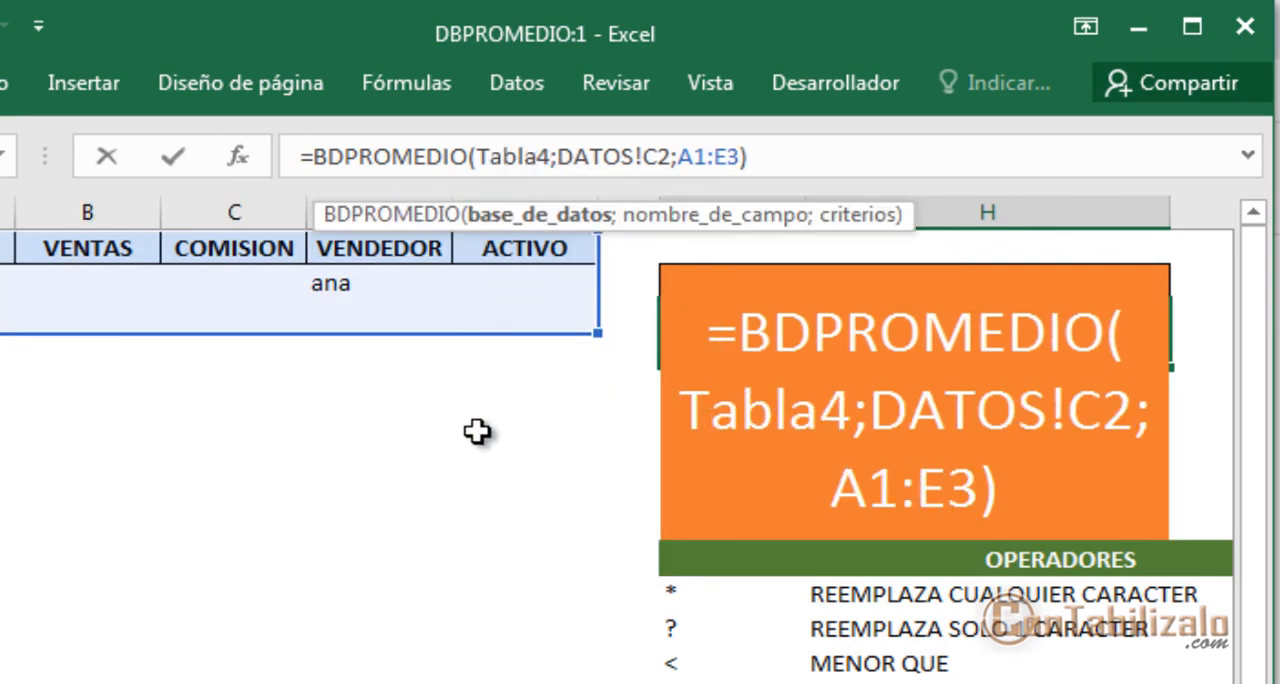
key("Return")
key("Up")
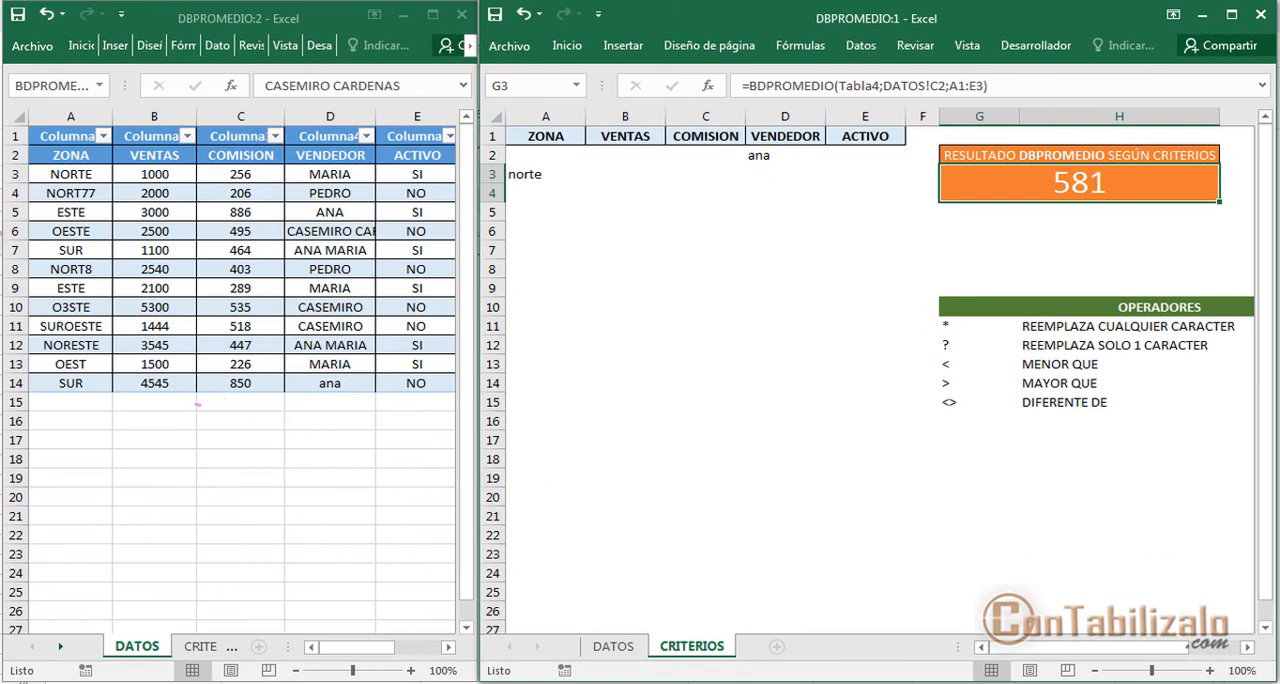
Add a record directly below the table on the DATOS sheet, with 222 in C15 and the vendor's first name in D15
left_click_drag(198, 404, 280, 392)
key("Escape")
left_click(250, 401)
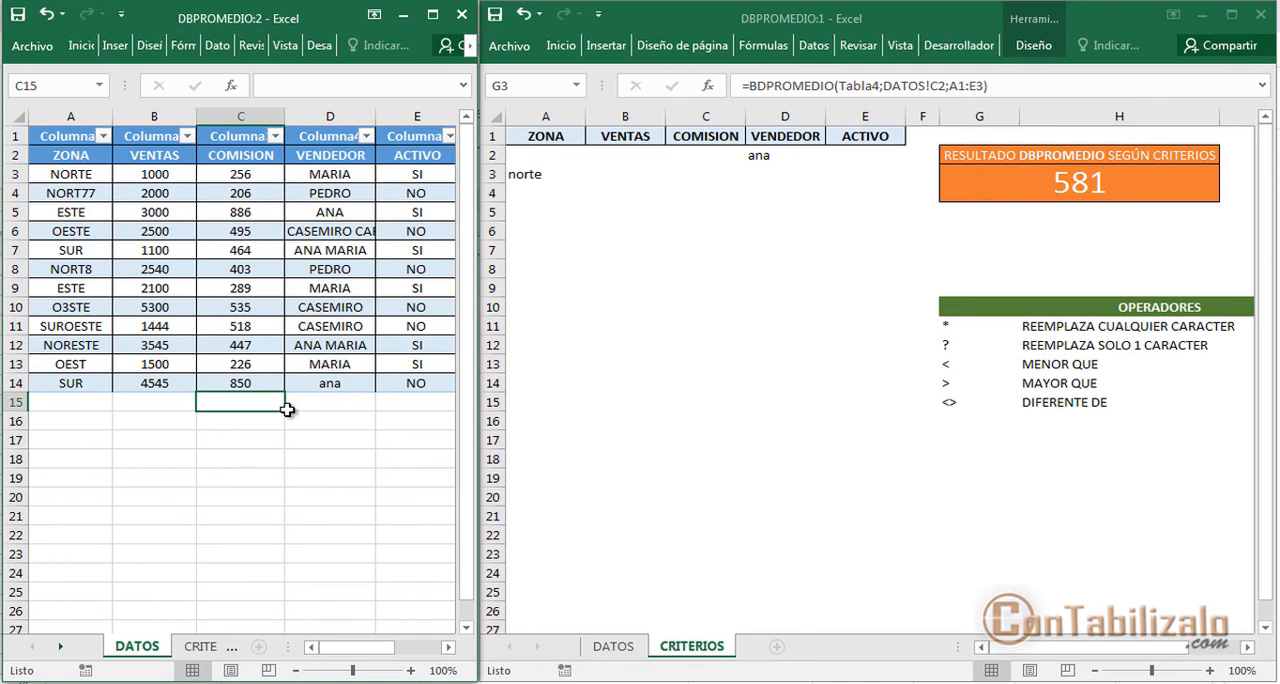
type("222")
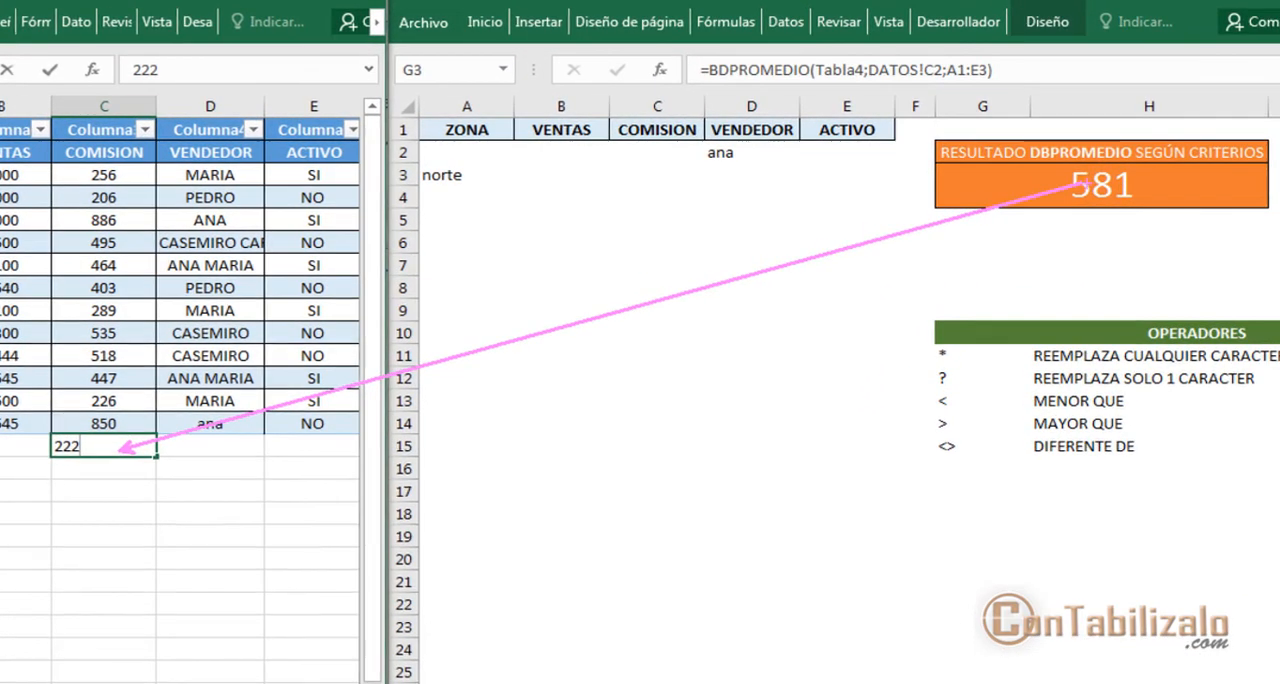
left_click_drag(1083, 215, 1055, 402)
key("Escape")
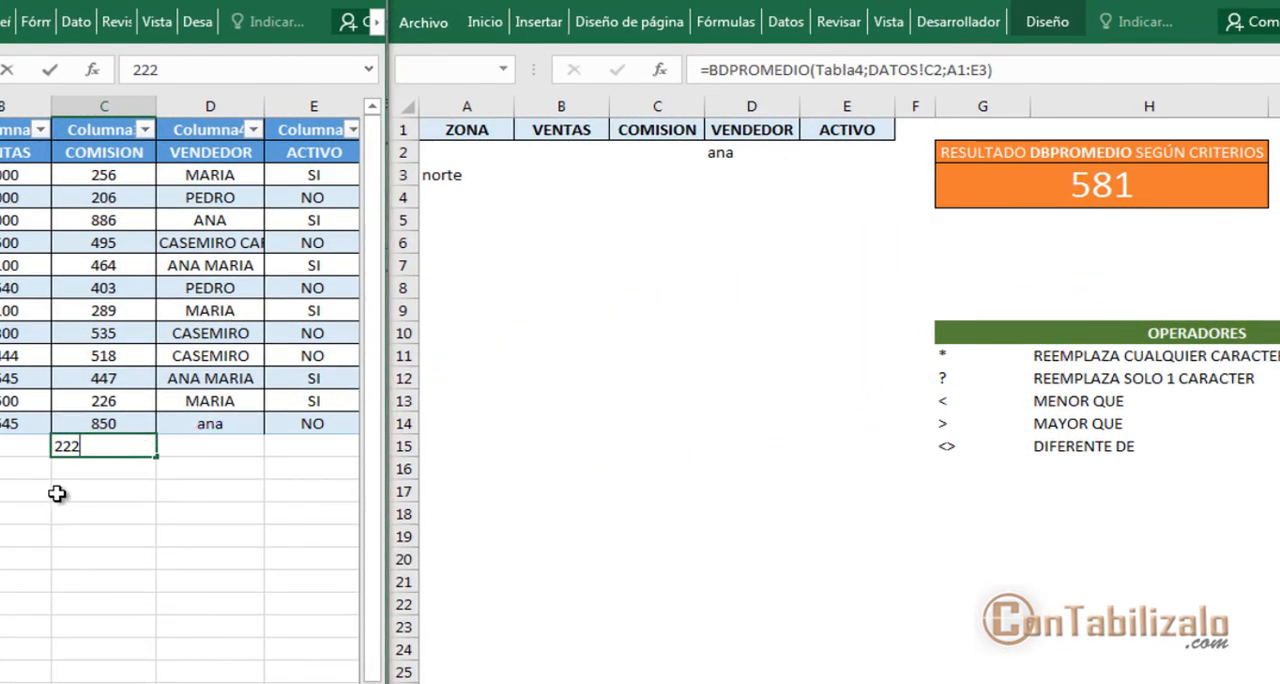
key("Tab")
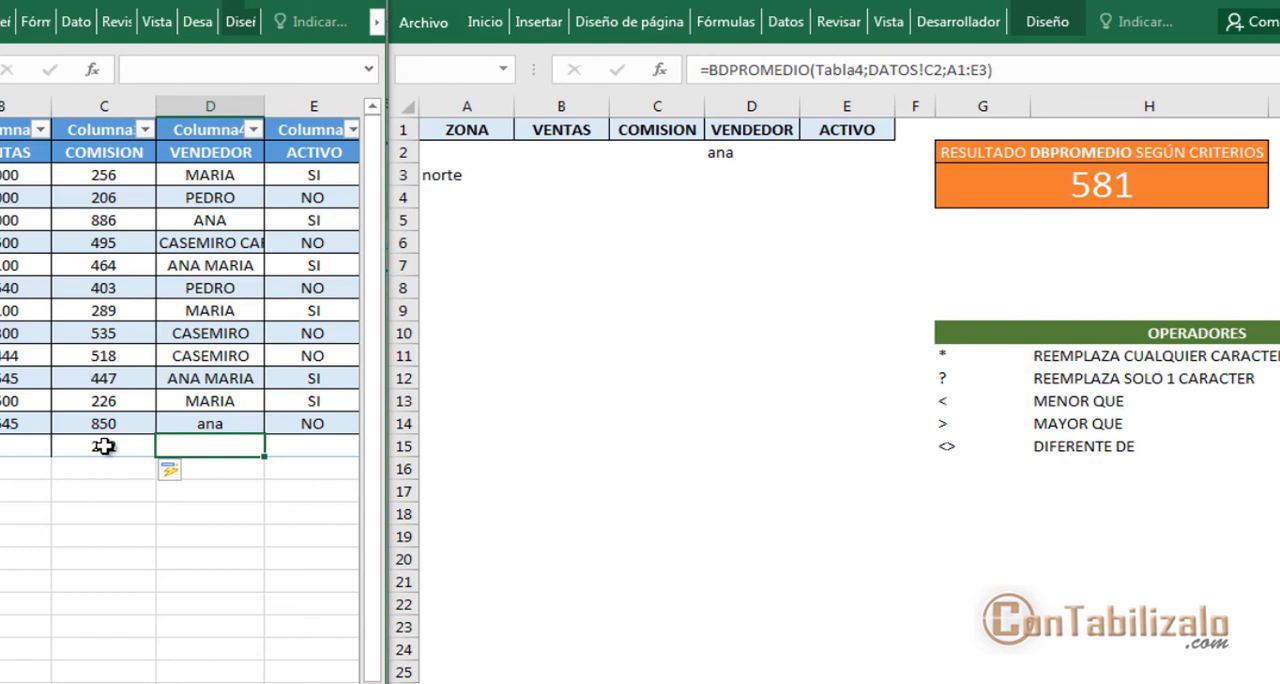
type("ANA")
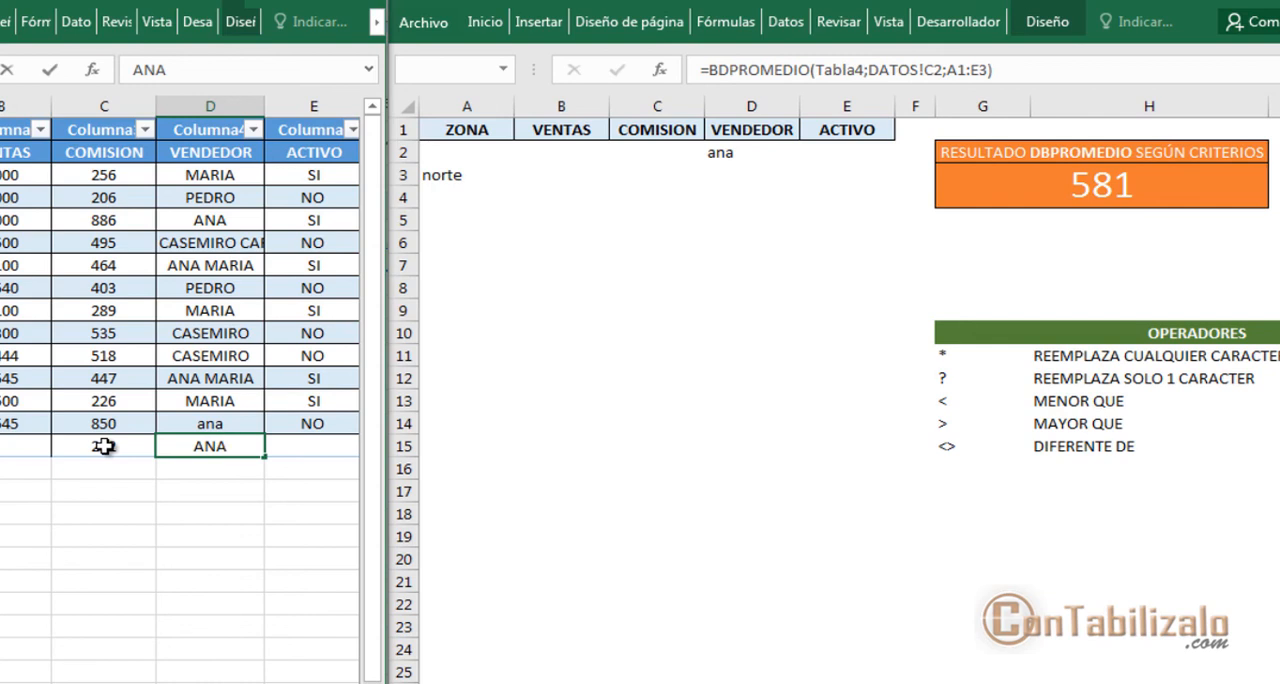
key("Return")
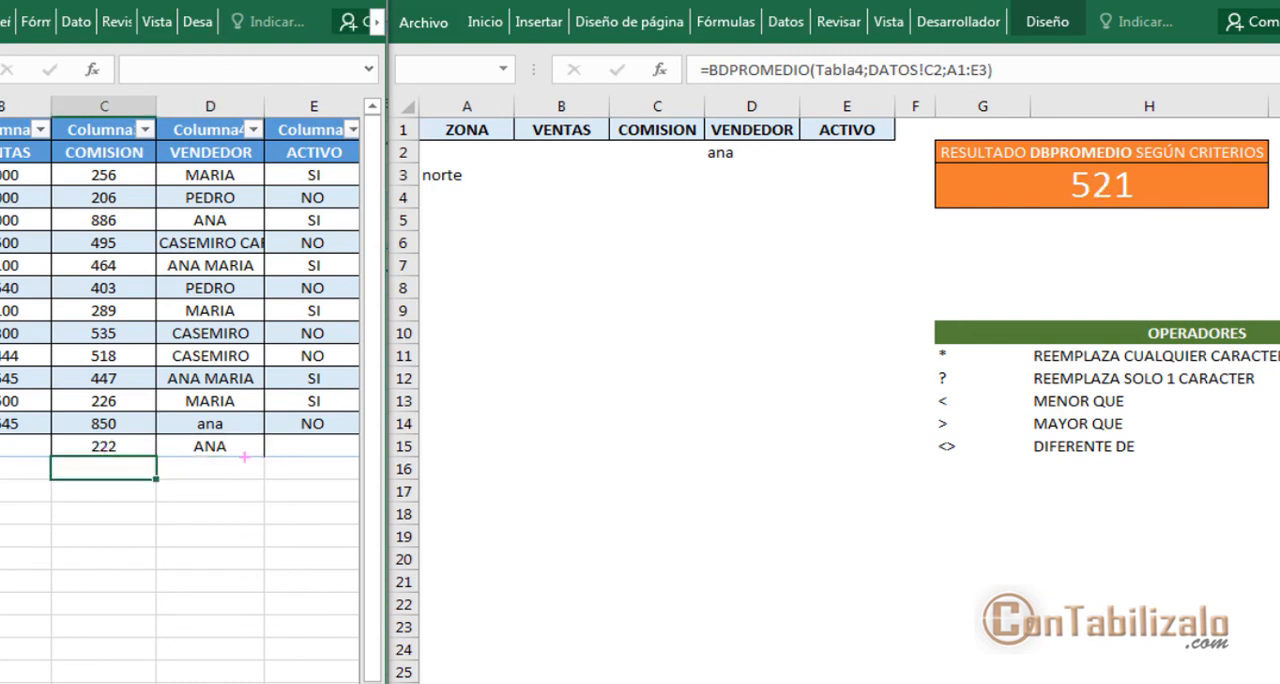